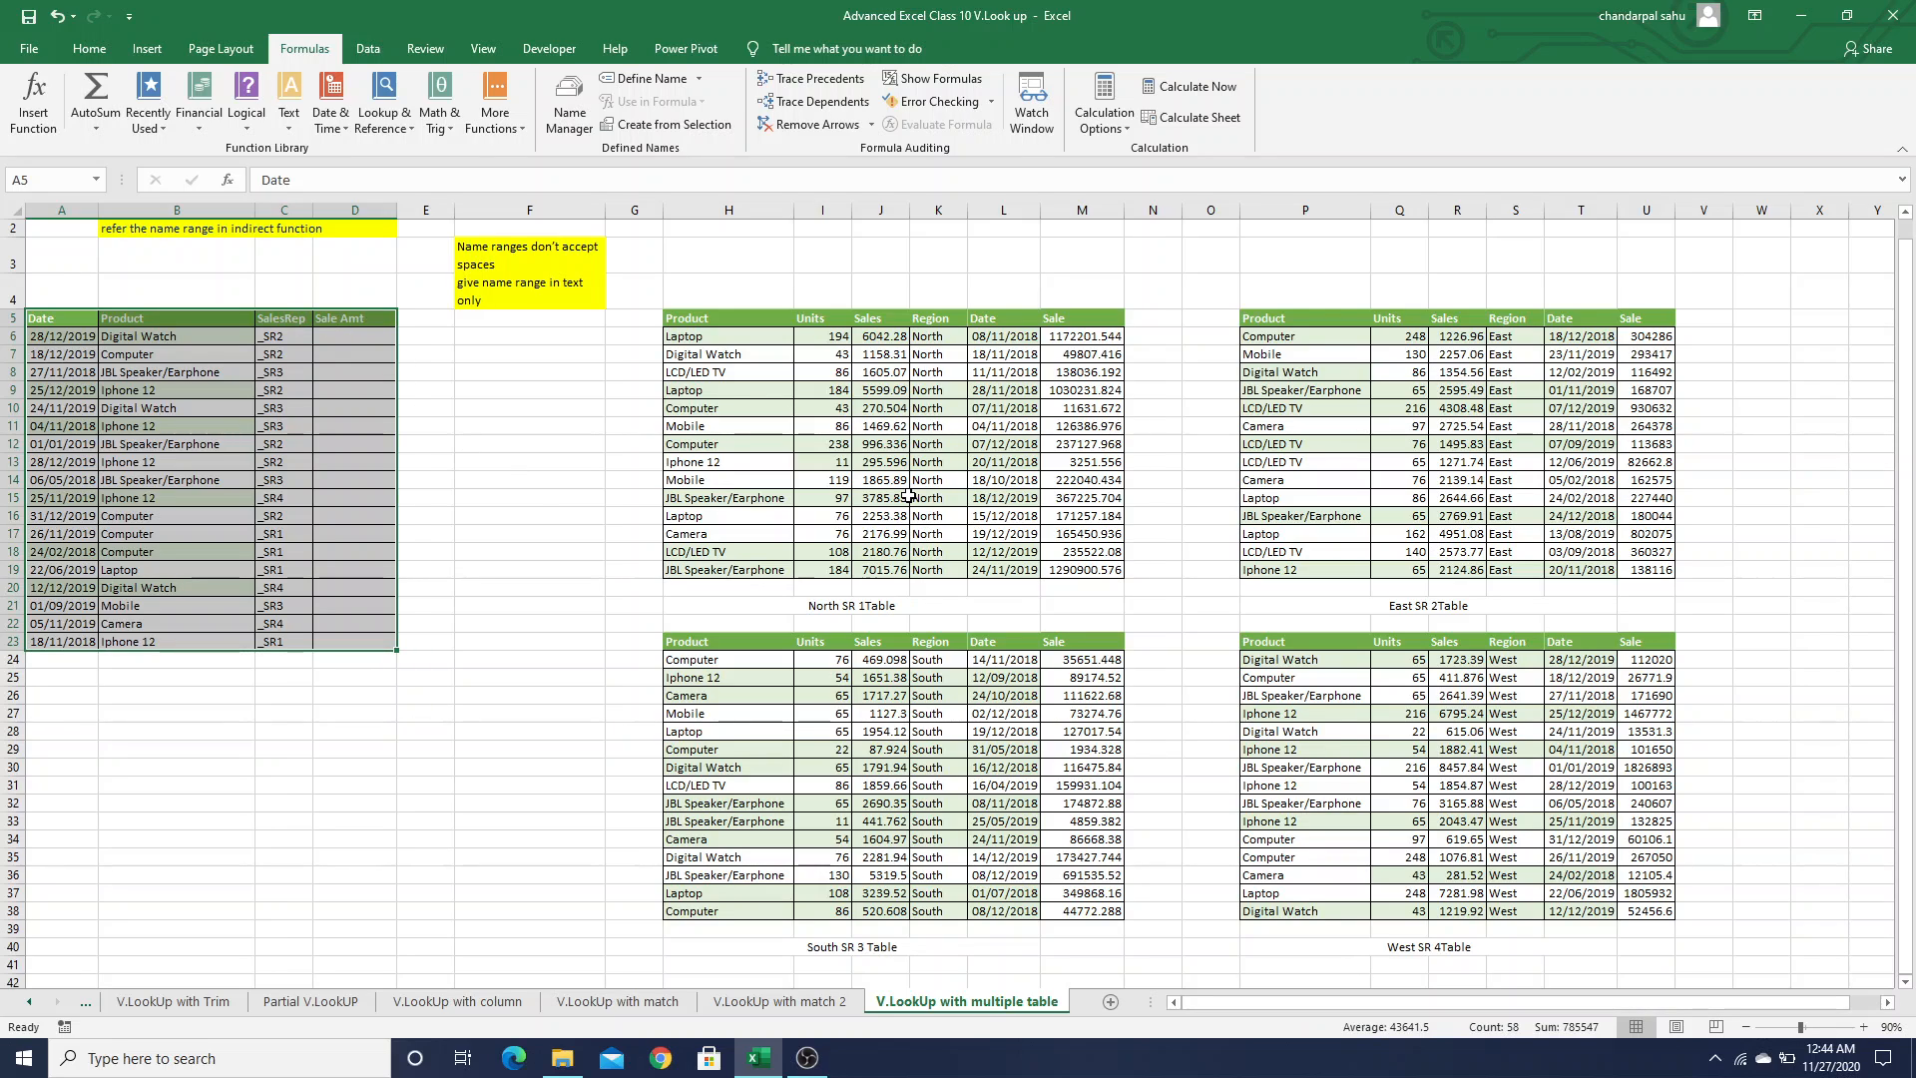
Examine the four regional sales tables and the SalesRep, Product and Sale Amt columns of the lookup table
click(1447, 441)
click(893, 774)
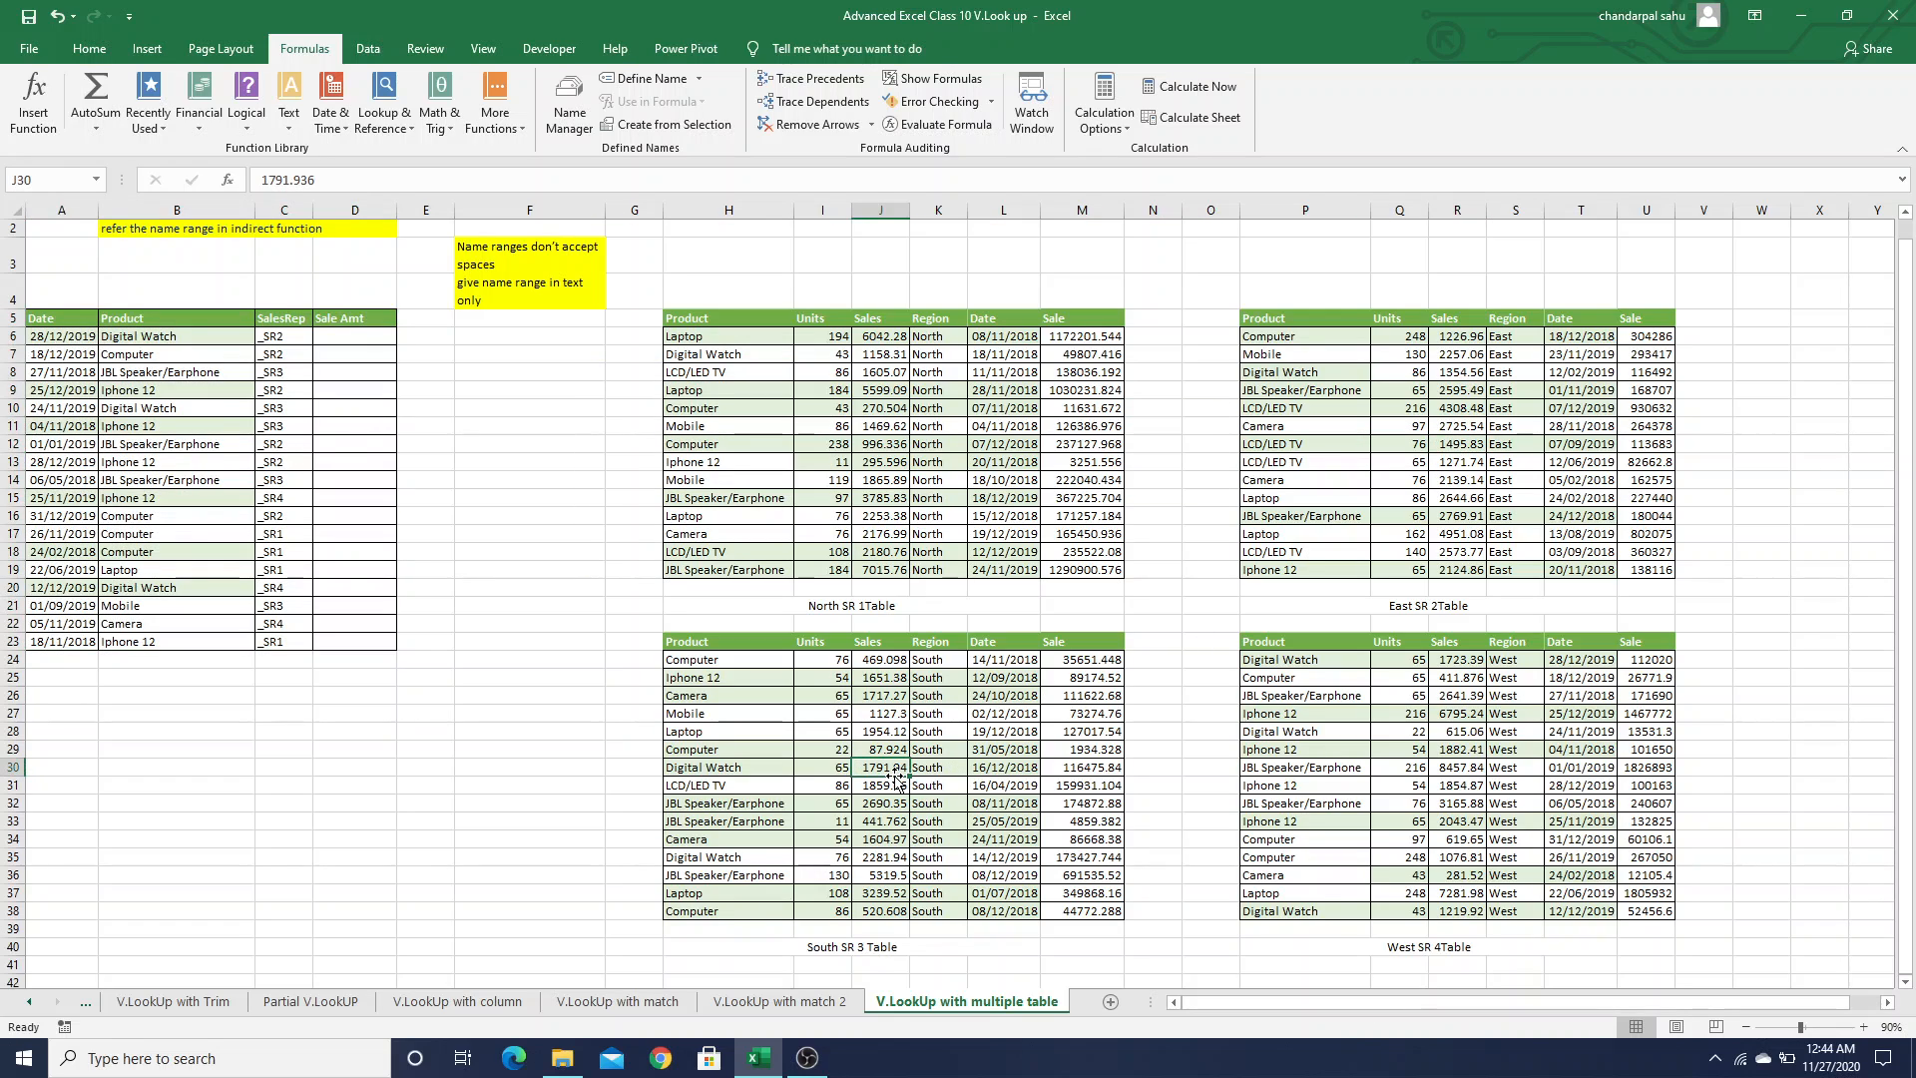
click(1295, 643)
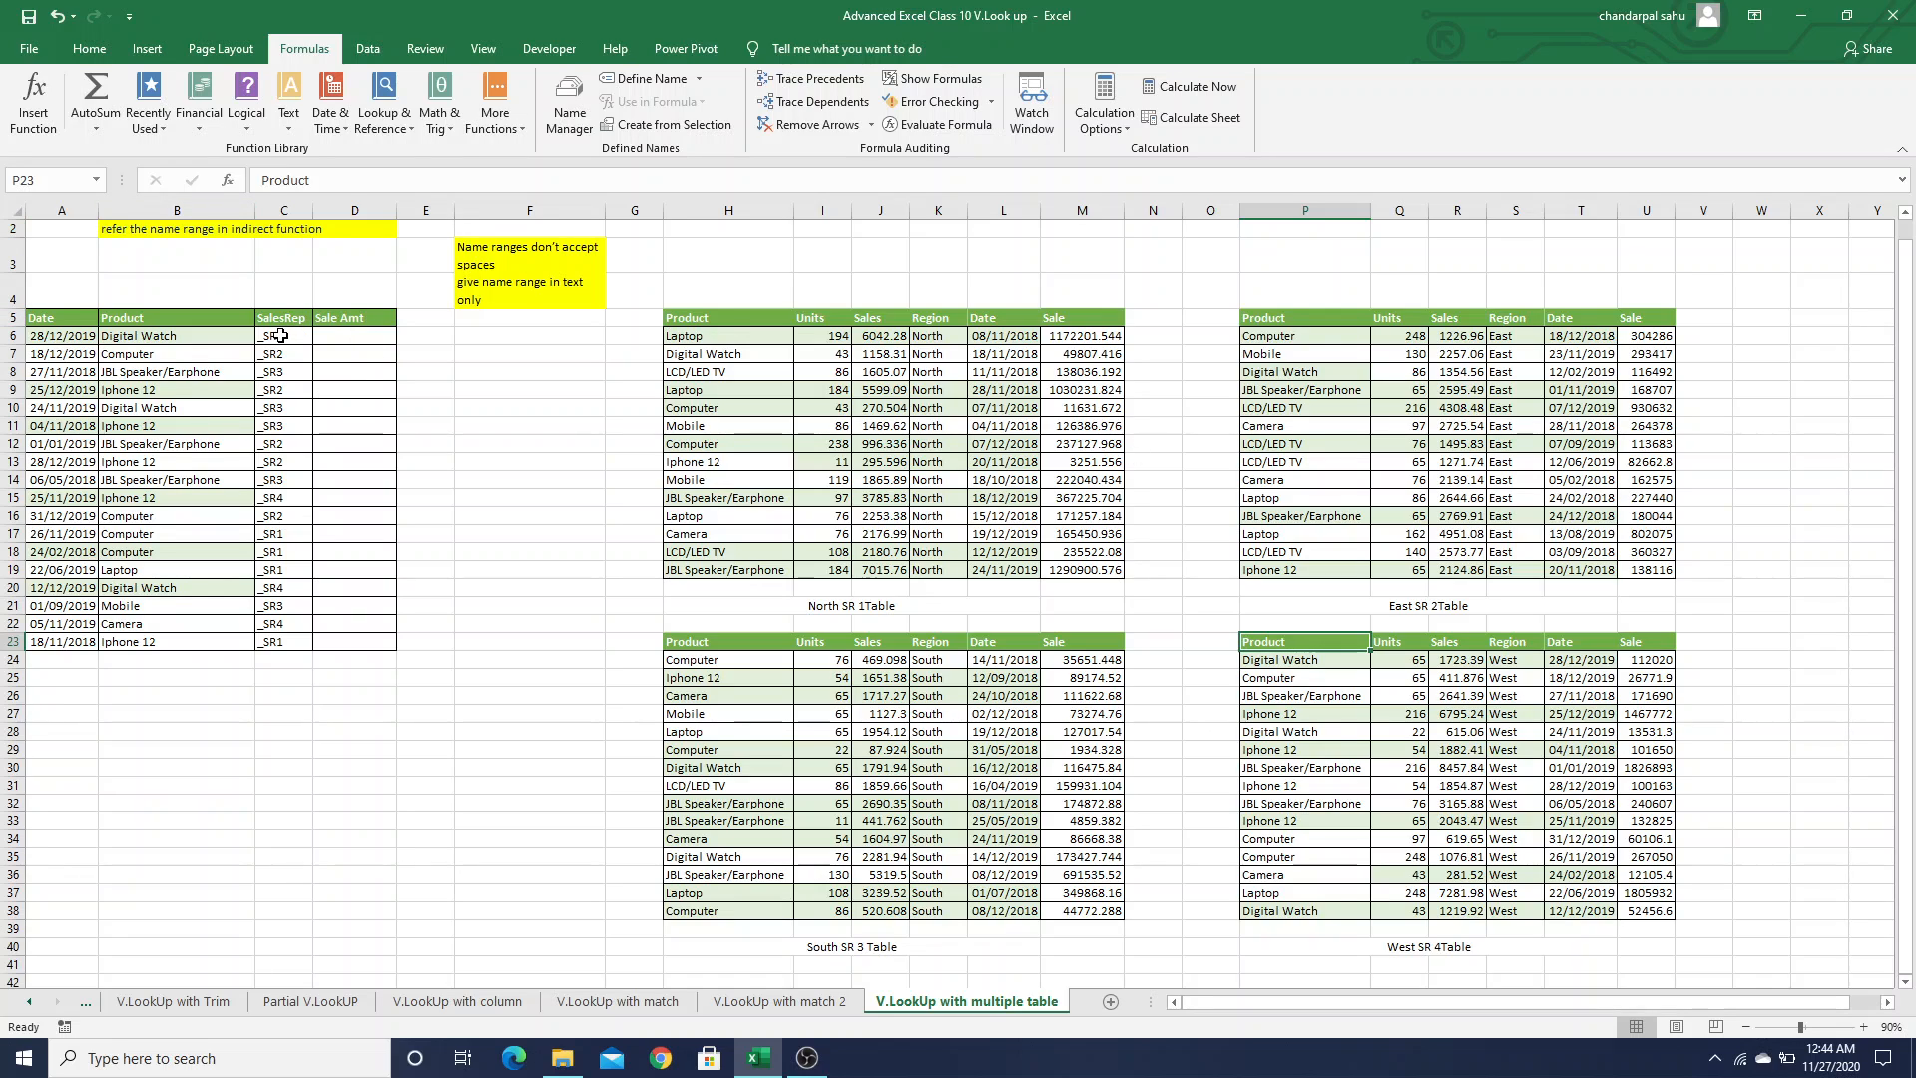
drag(280, 336, 295, 641)
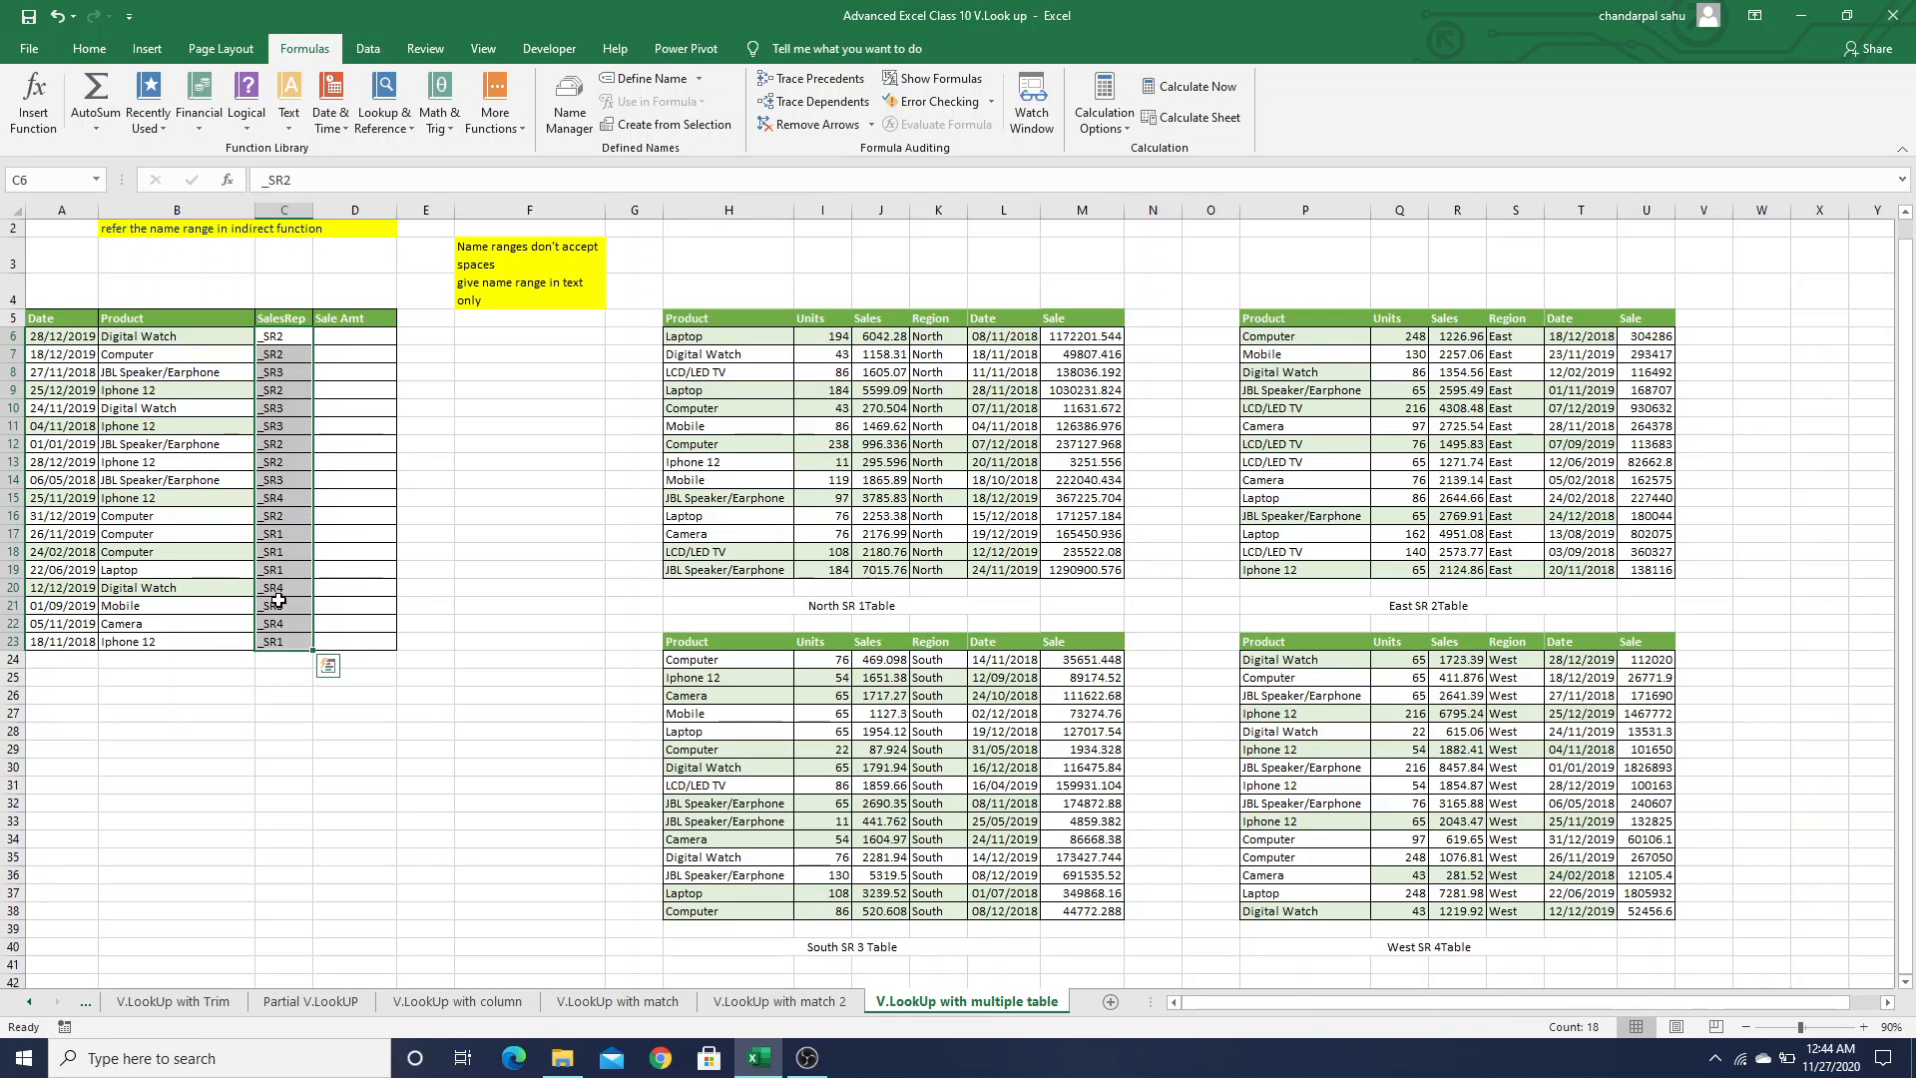
click(341, 338)
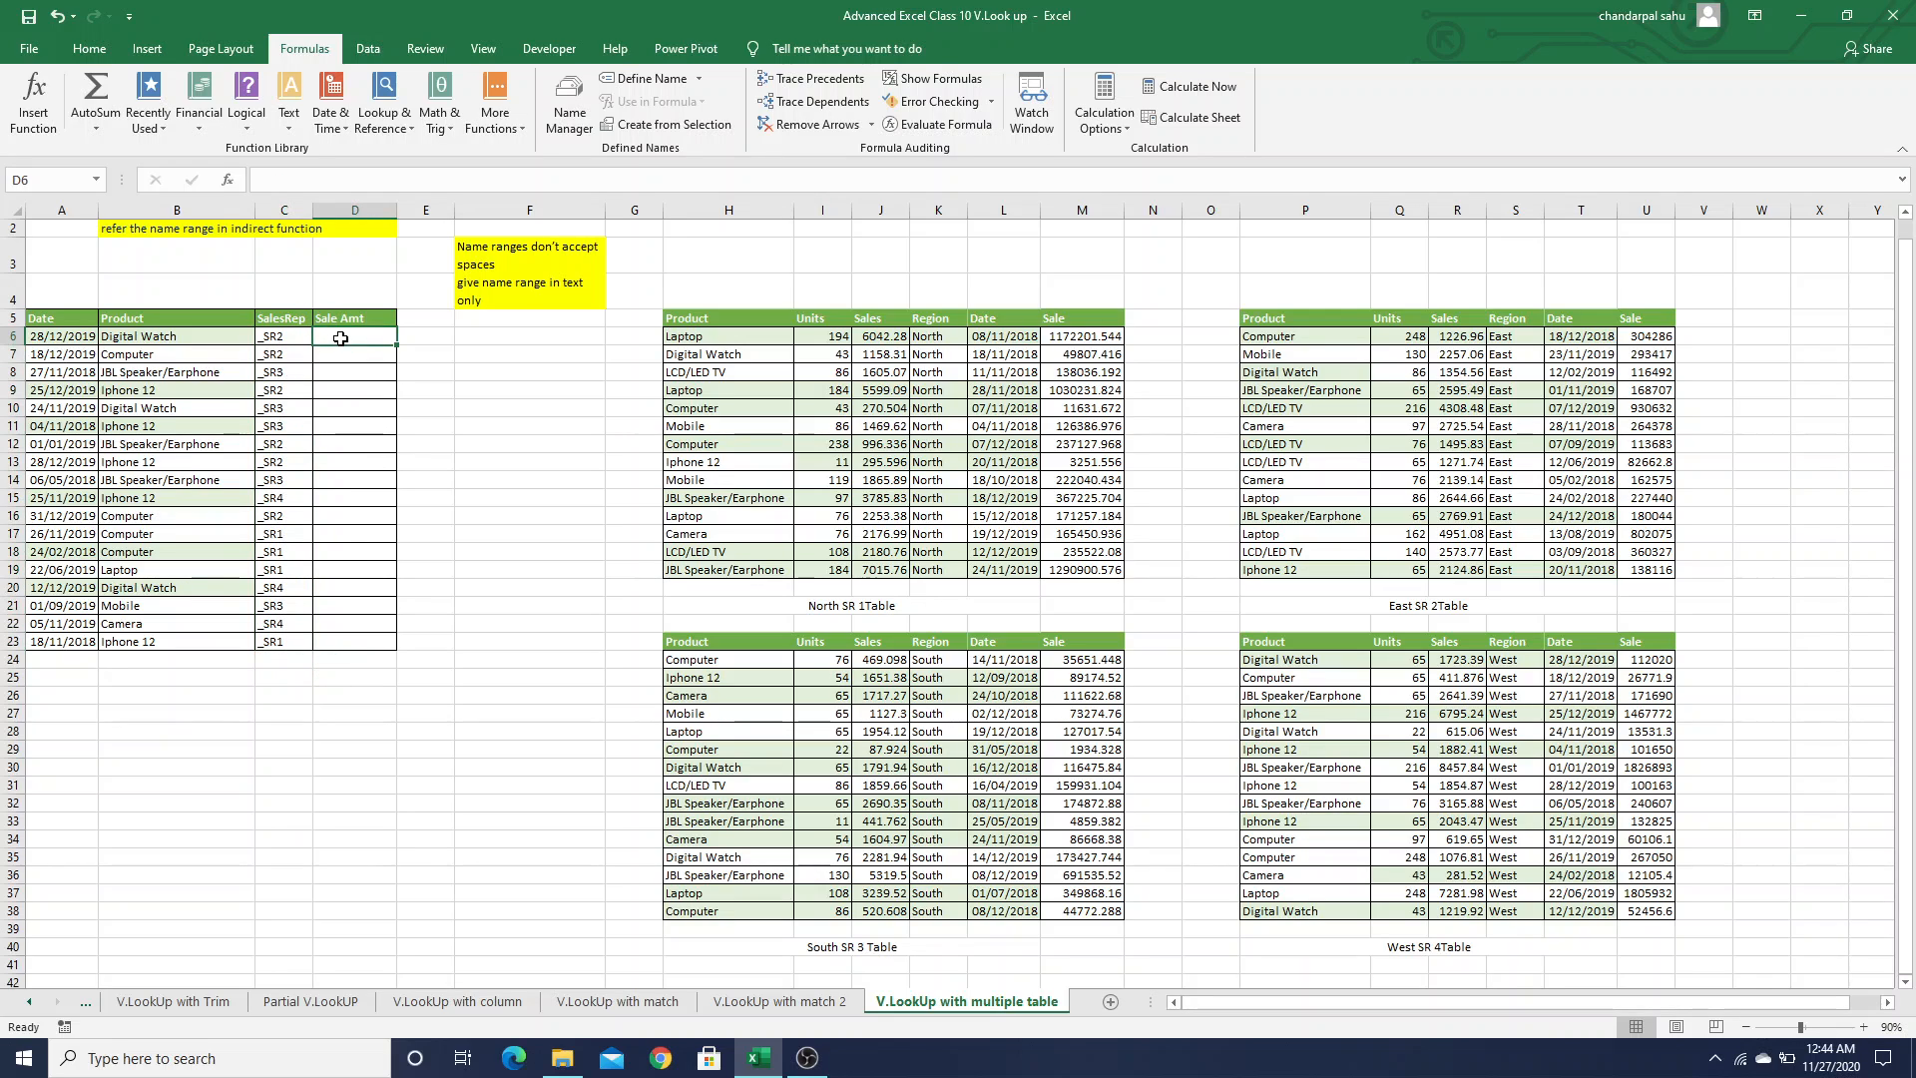
click(273, 338)
click(171, 341)
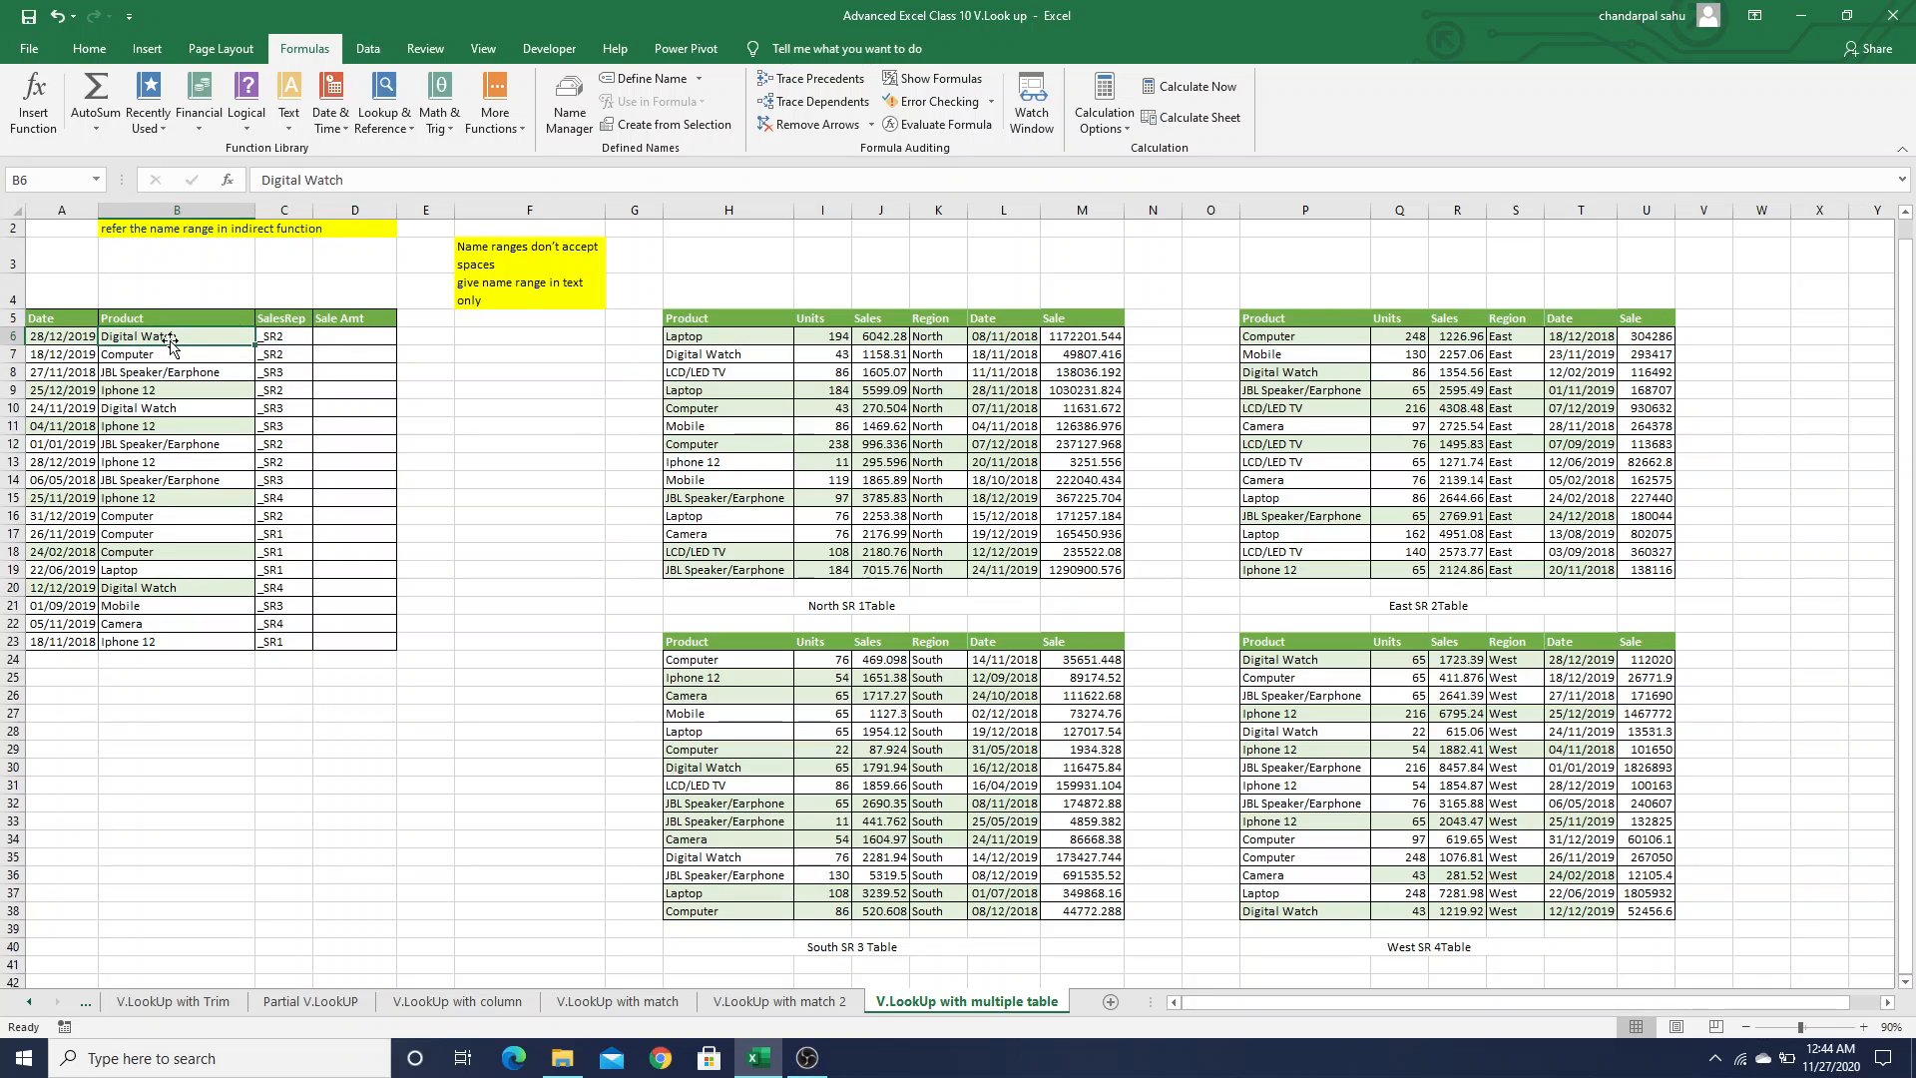
click(349, 341)
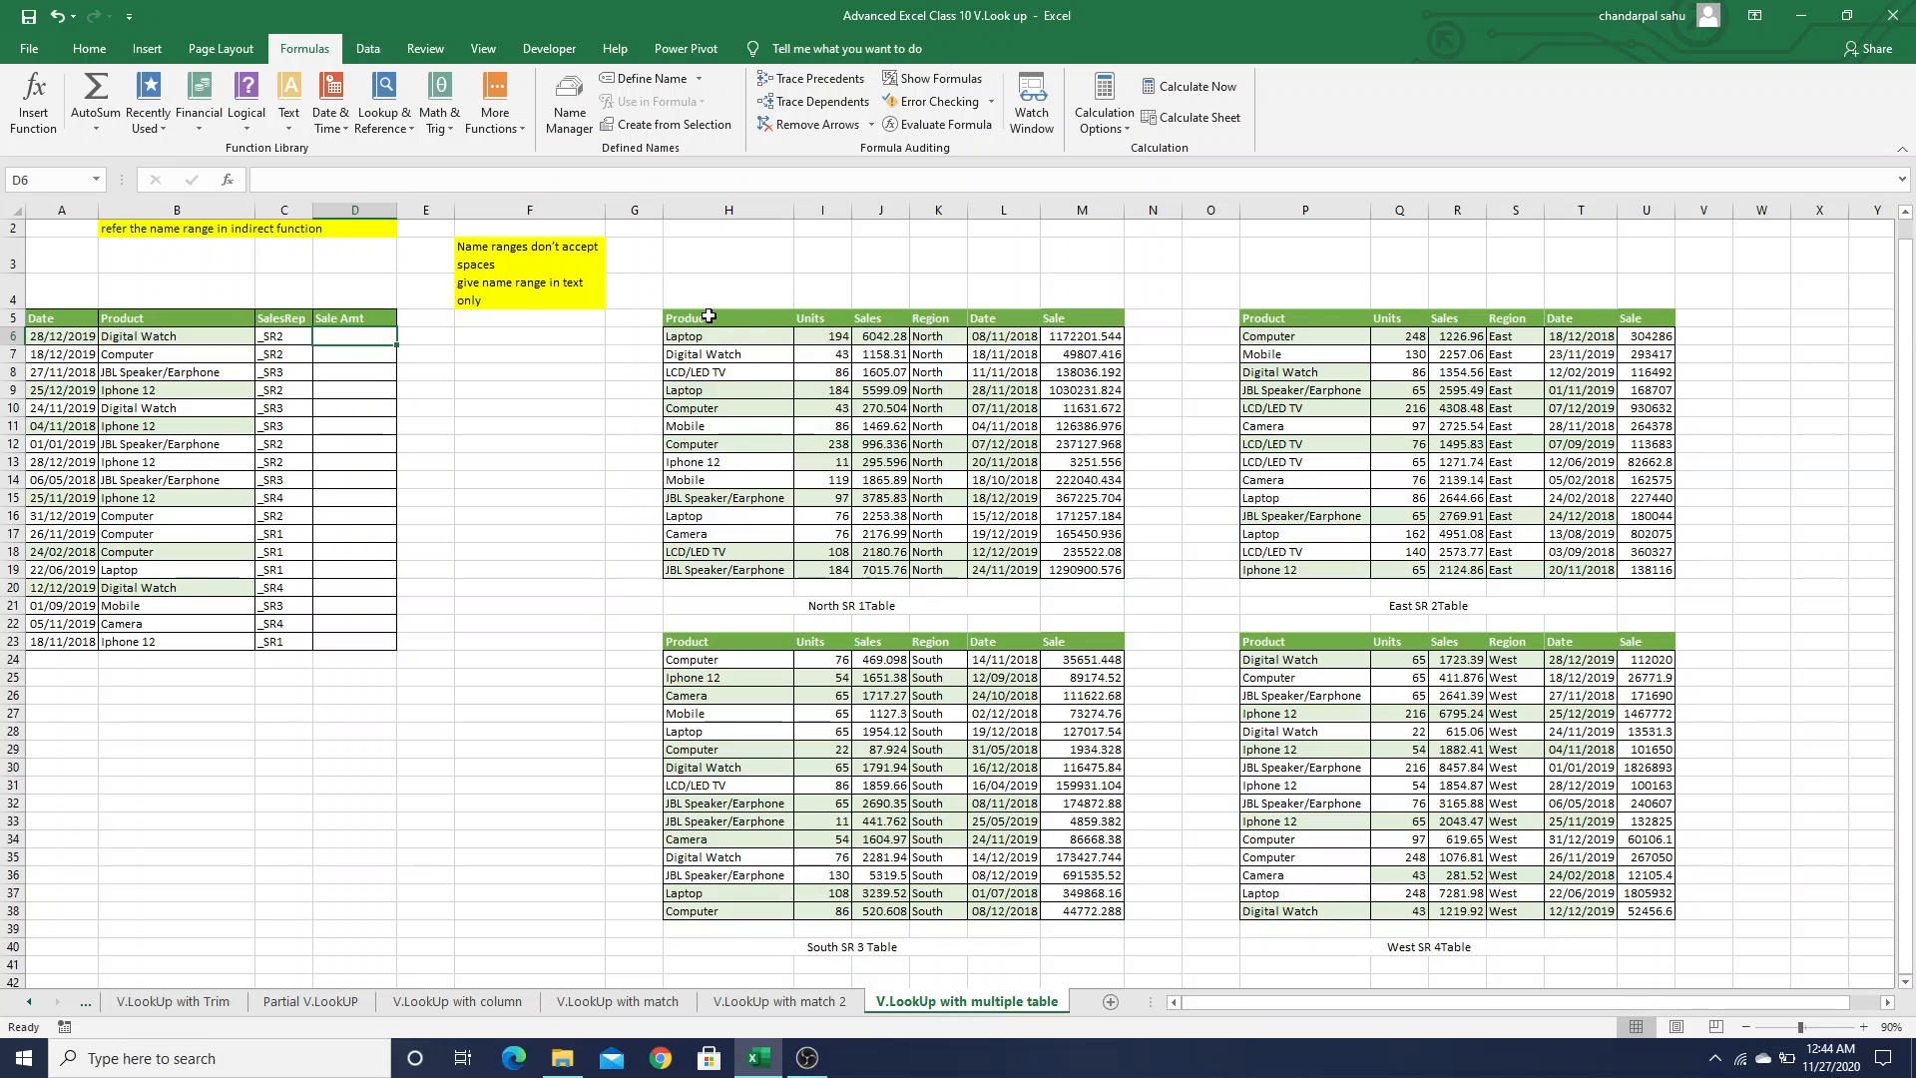
drag(705, 318, 1086, 566)
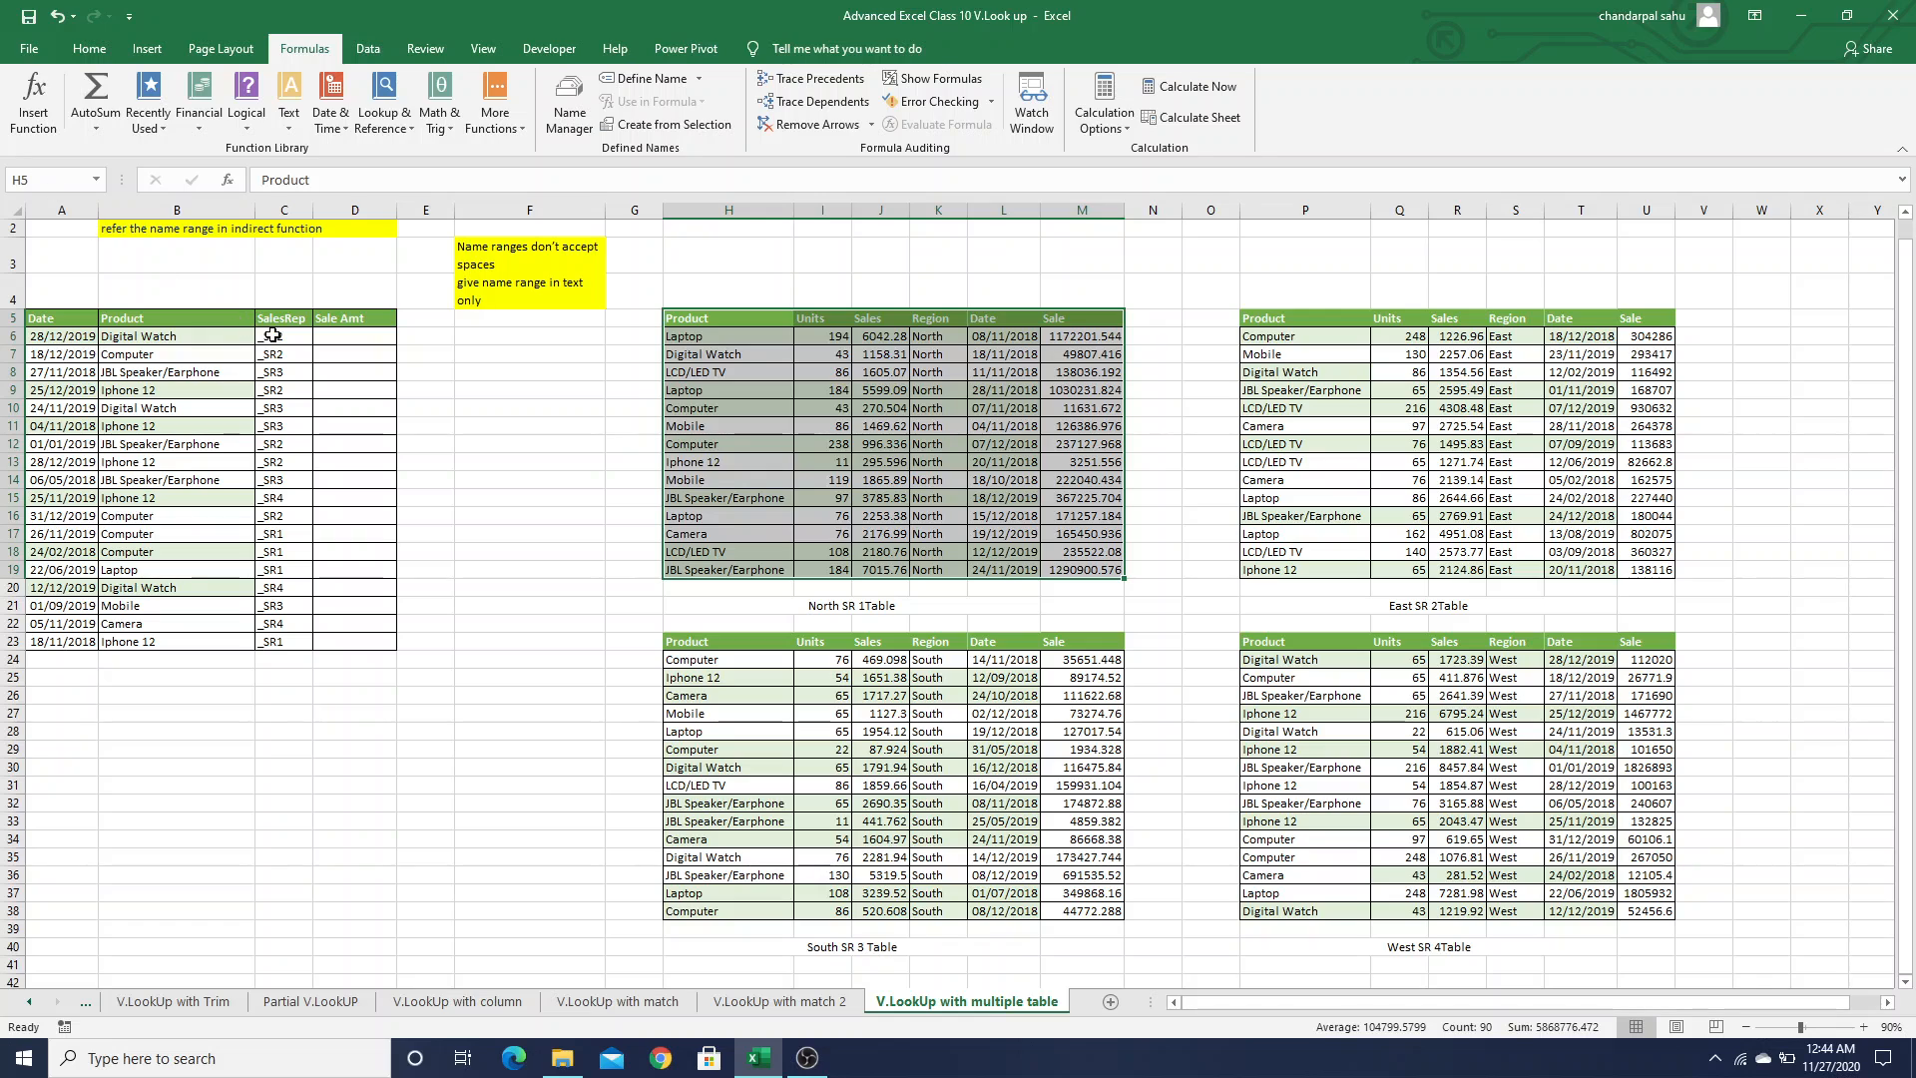
click(285, 590)
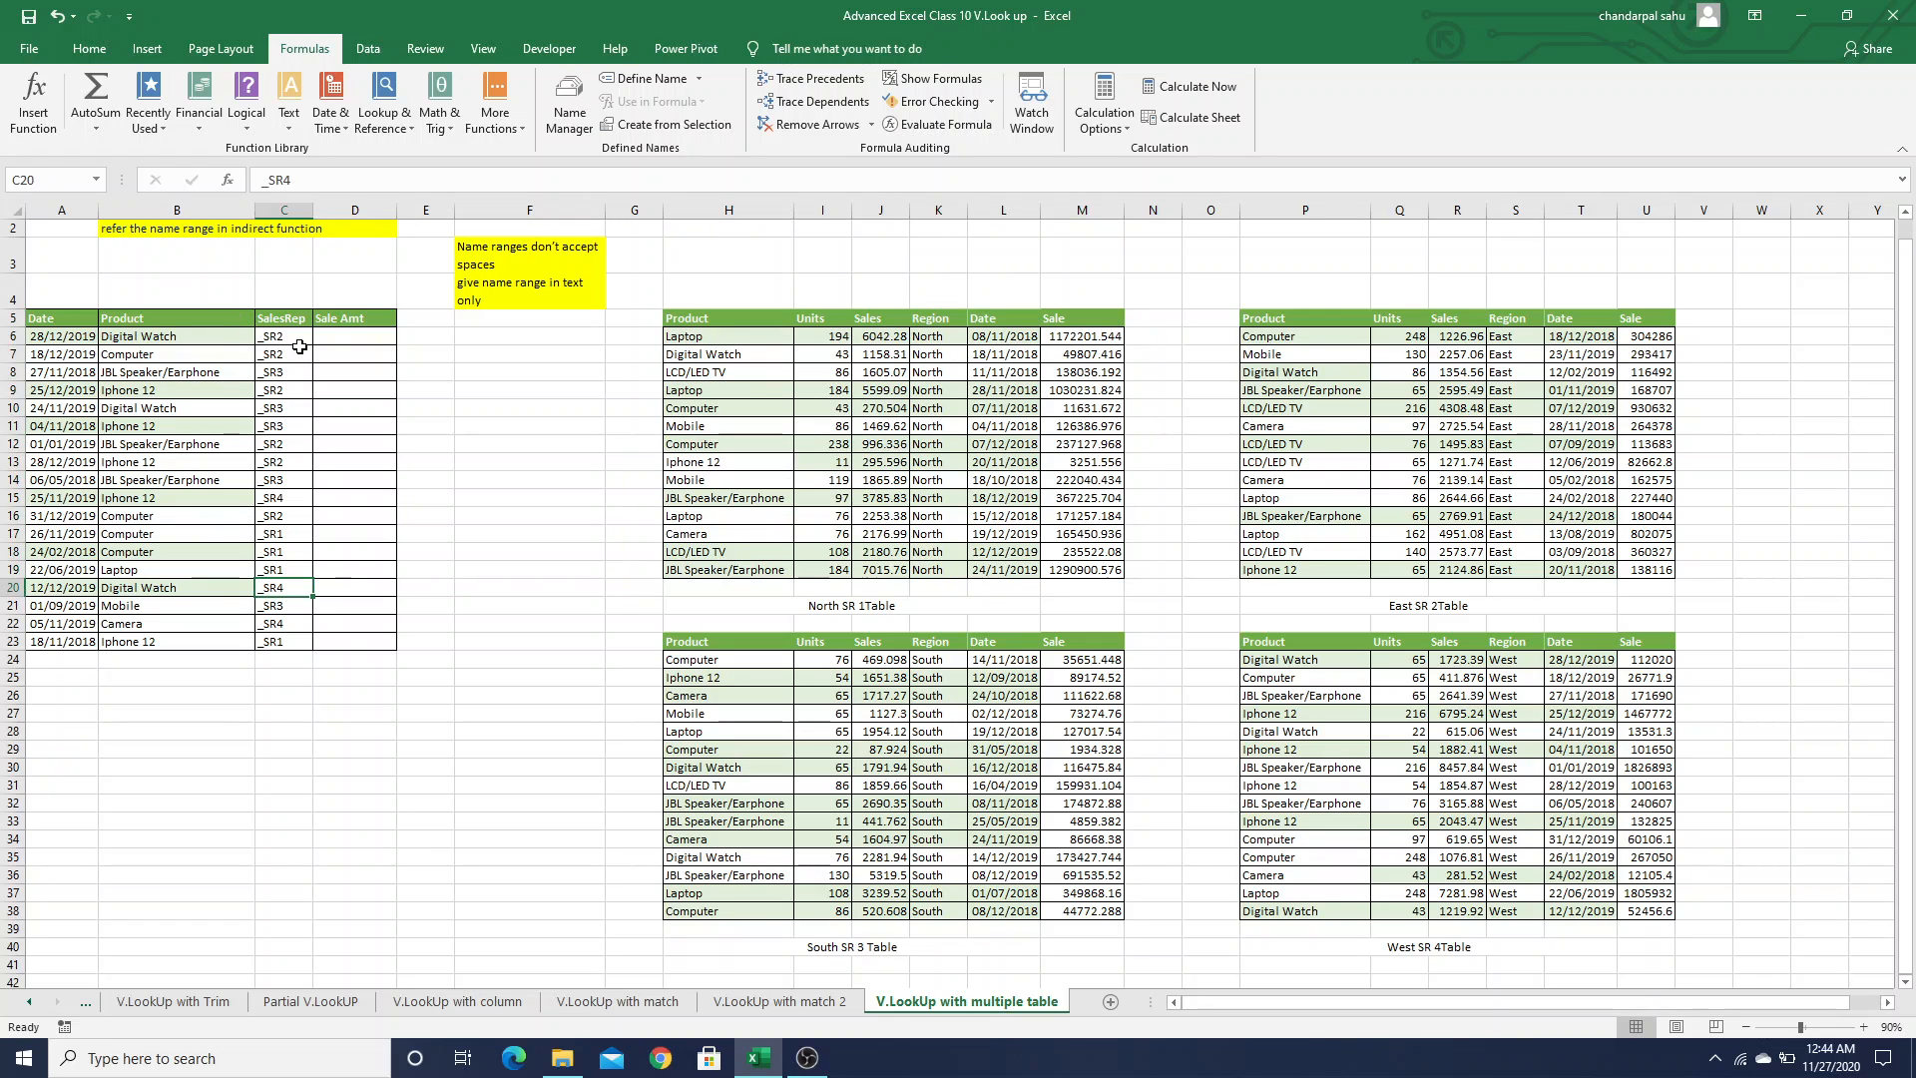
Define the name _SR1 for the North SR 1 table, H5:M19 including its header row
drag(754, 321, 1076, 569)
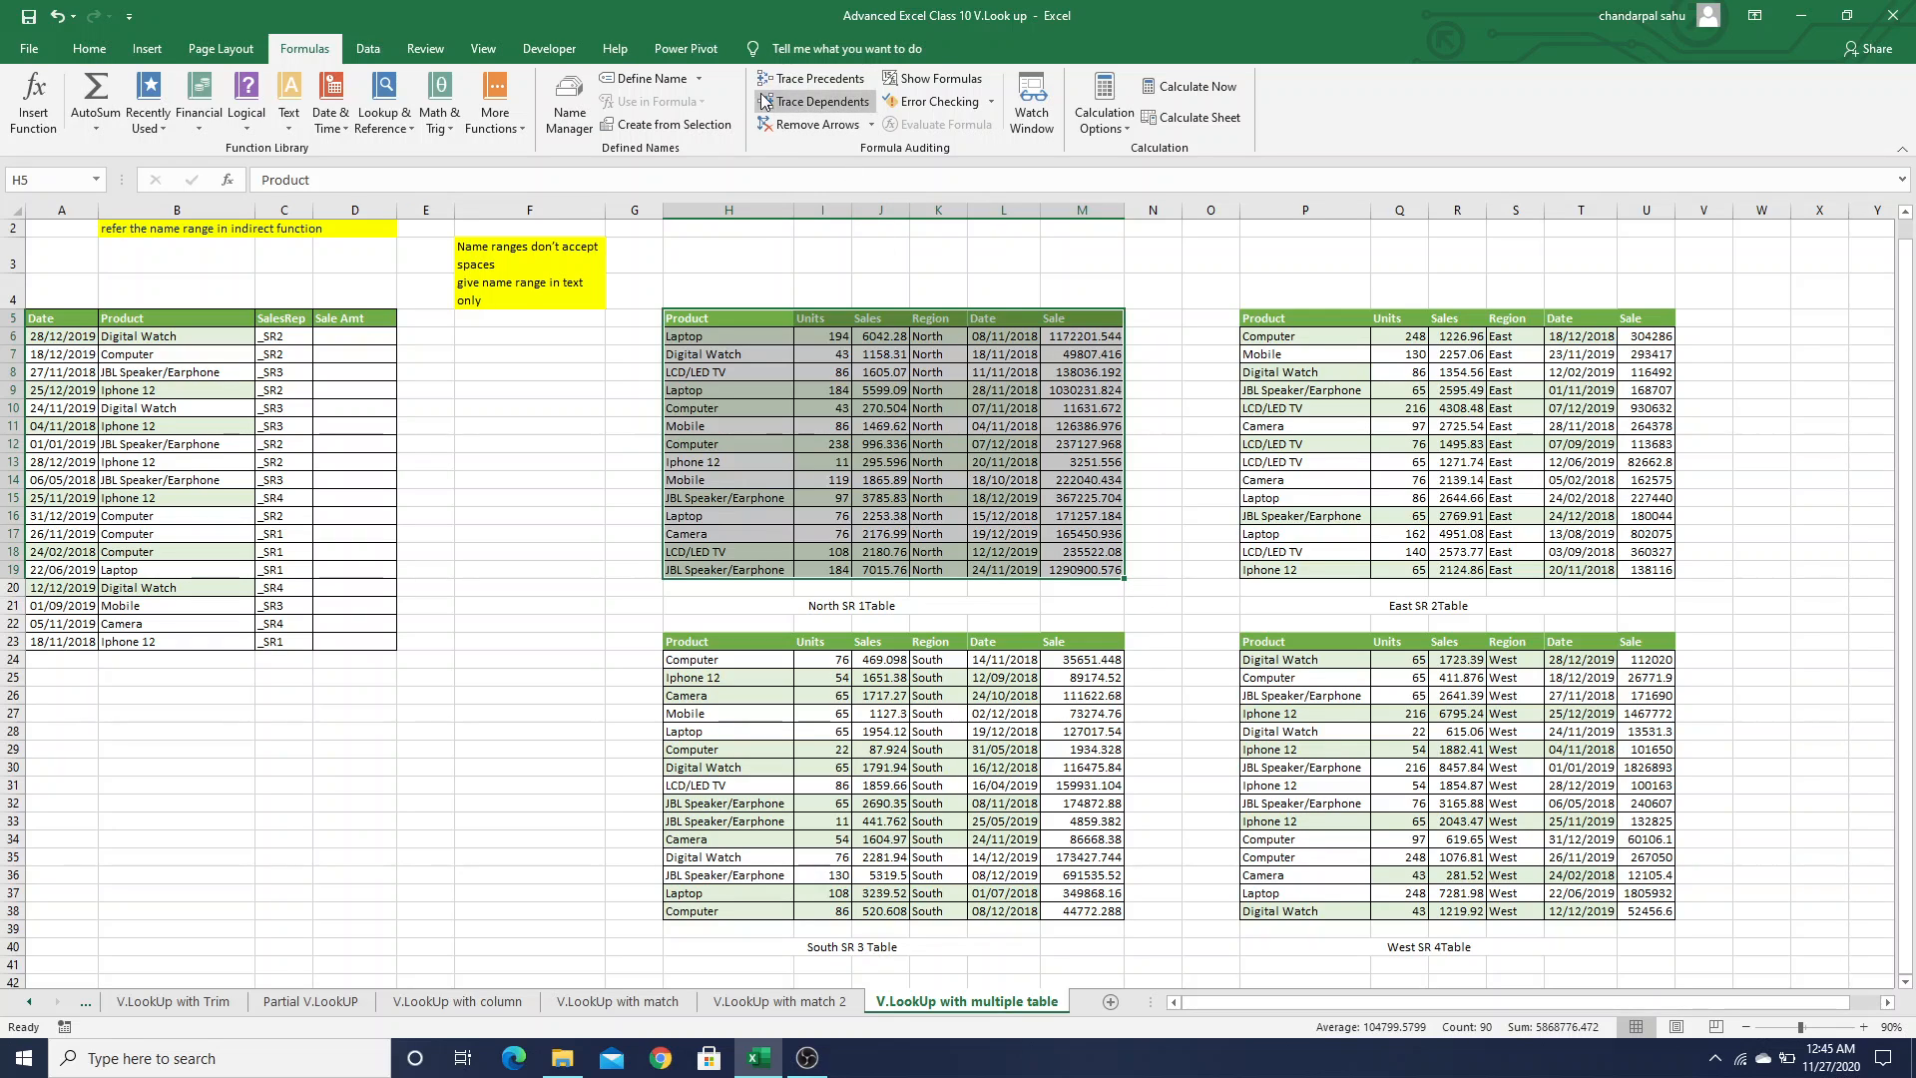
click(368, 48)
click(289, 56)
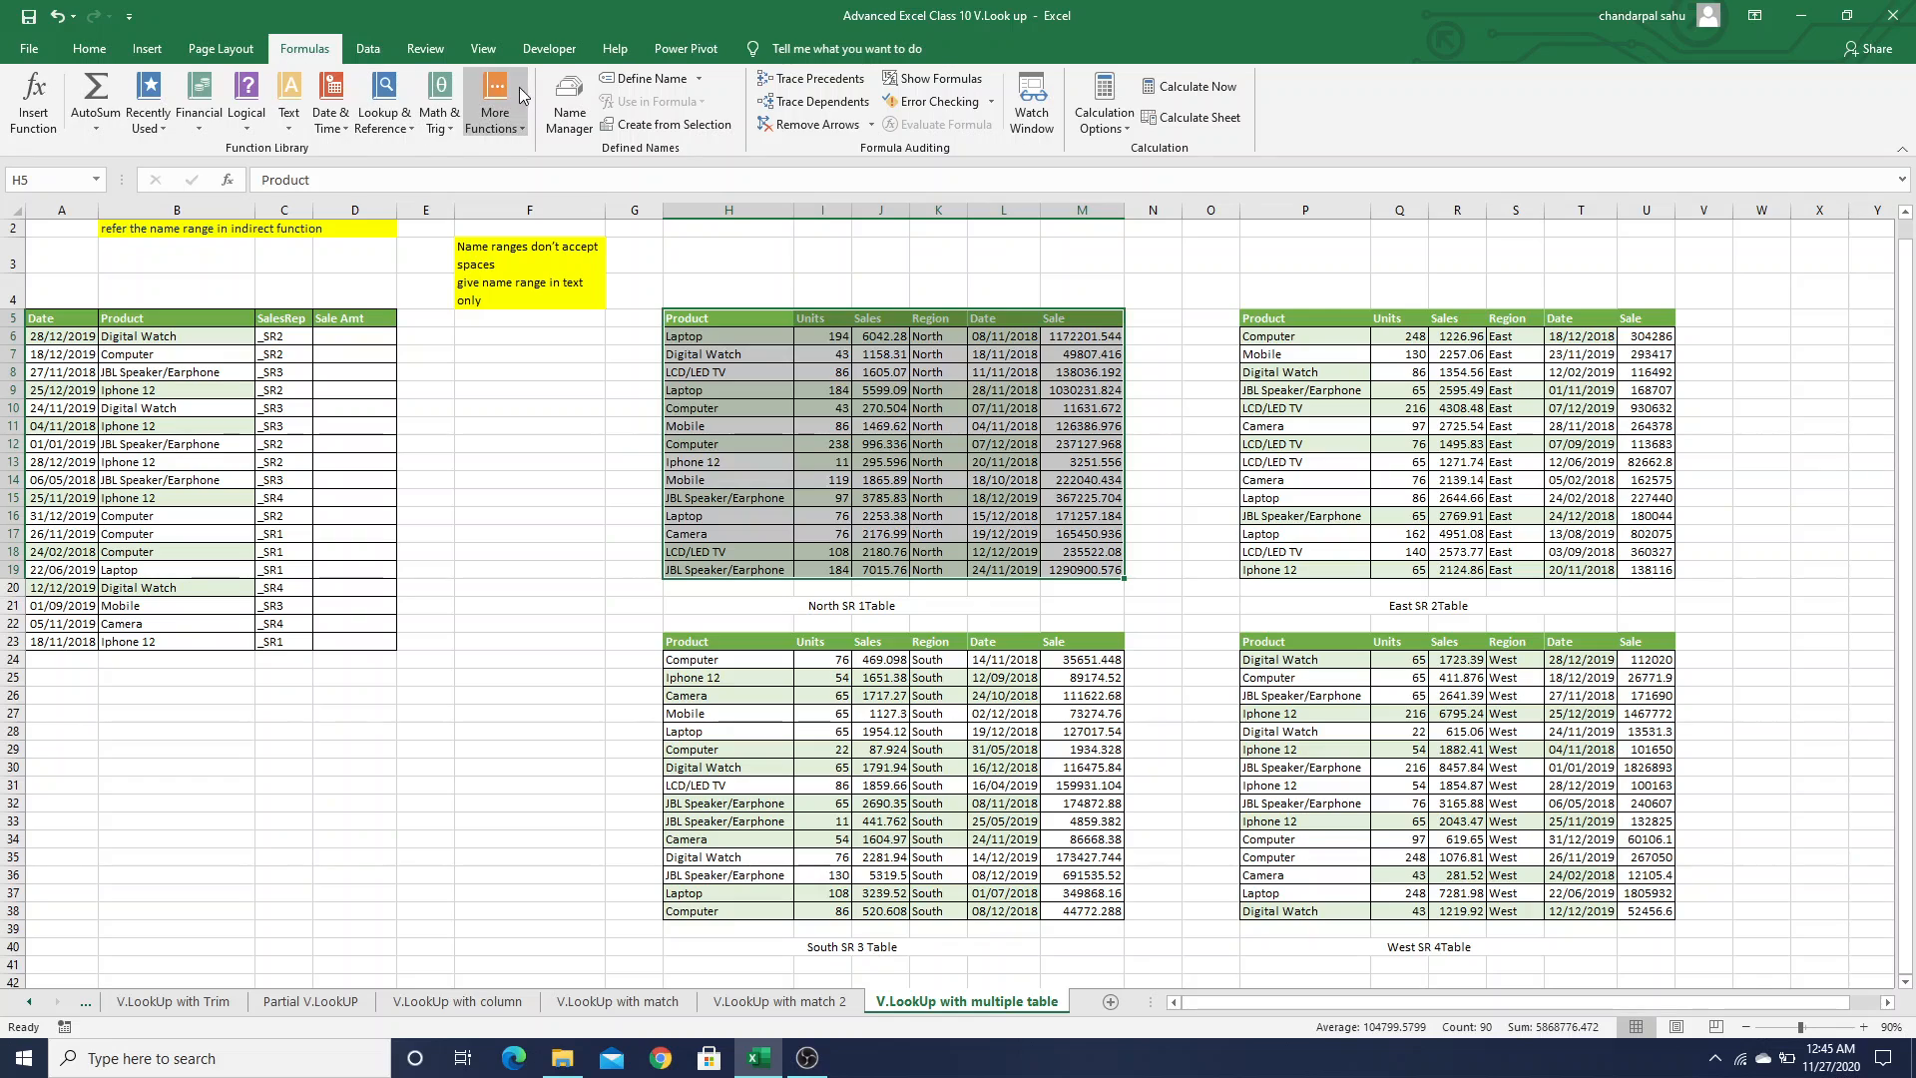
click(658, 87)
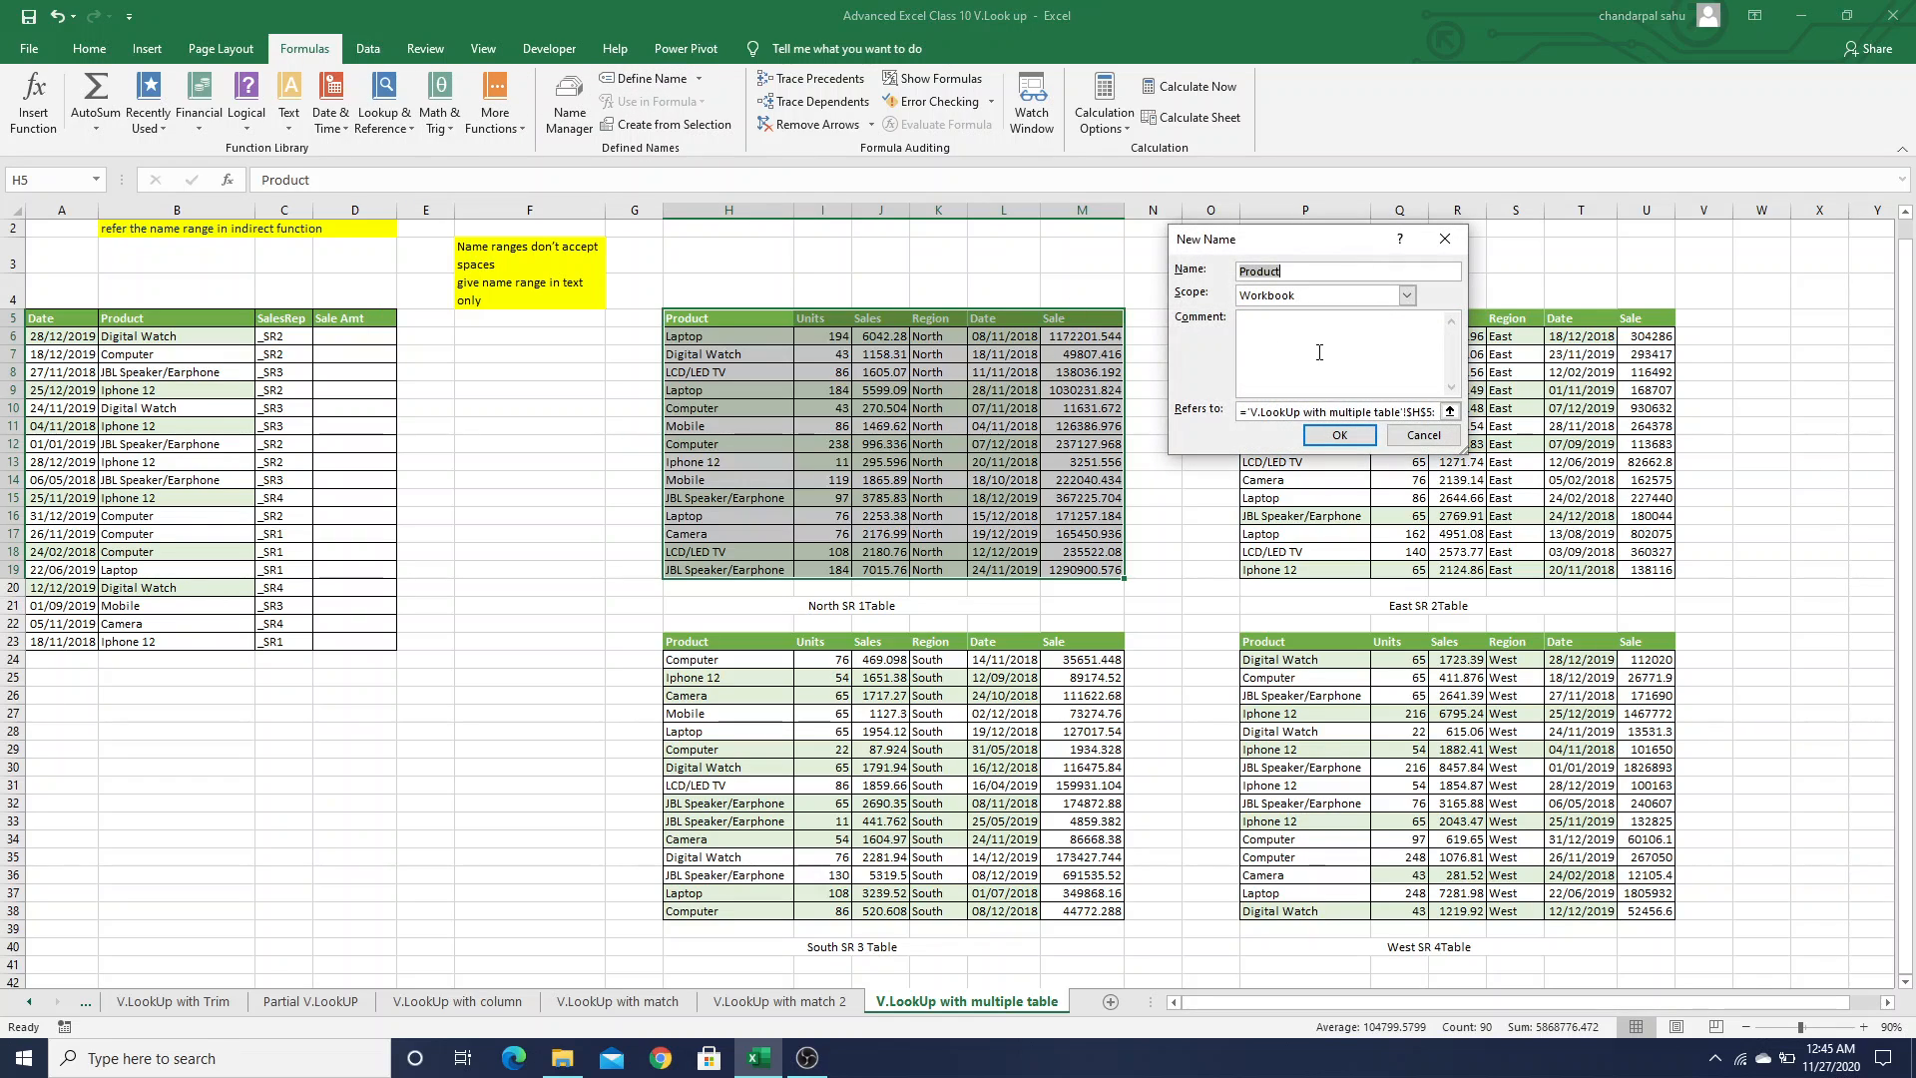
text(_SR1)
click(1338, 435)
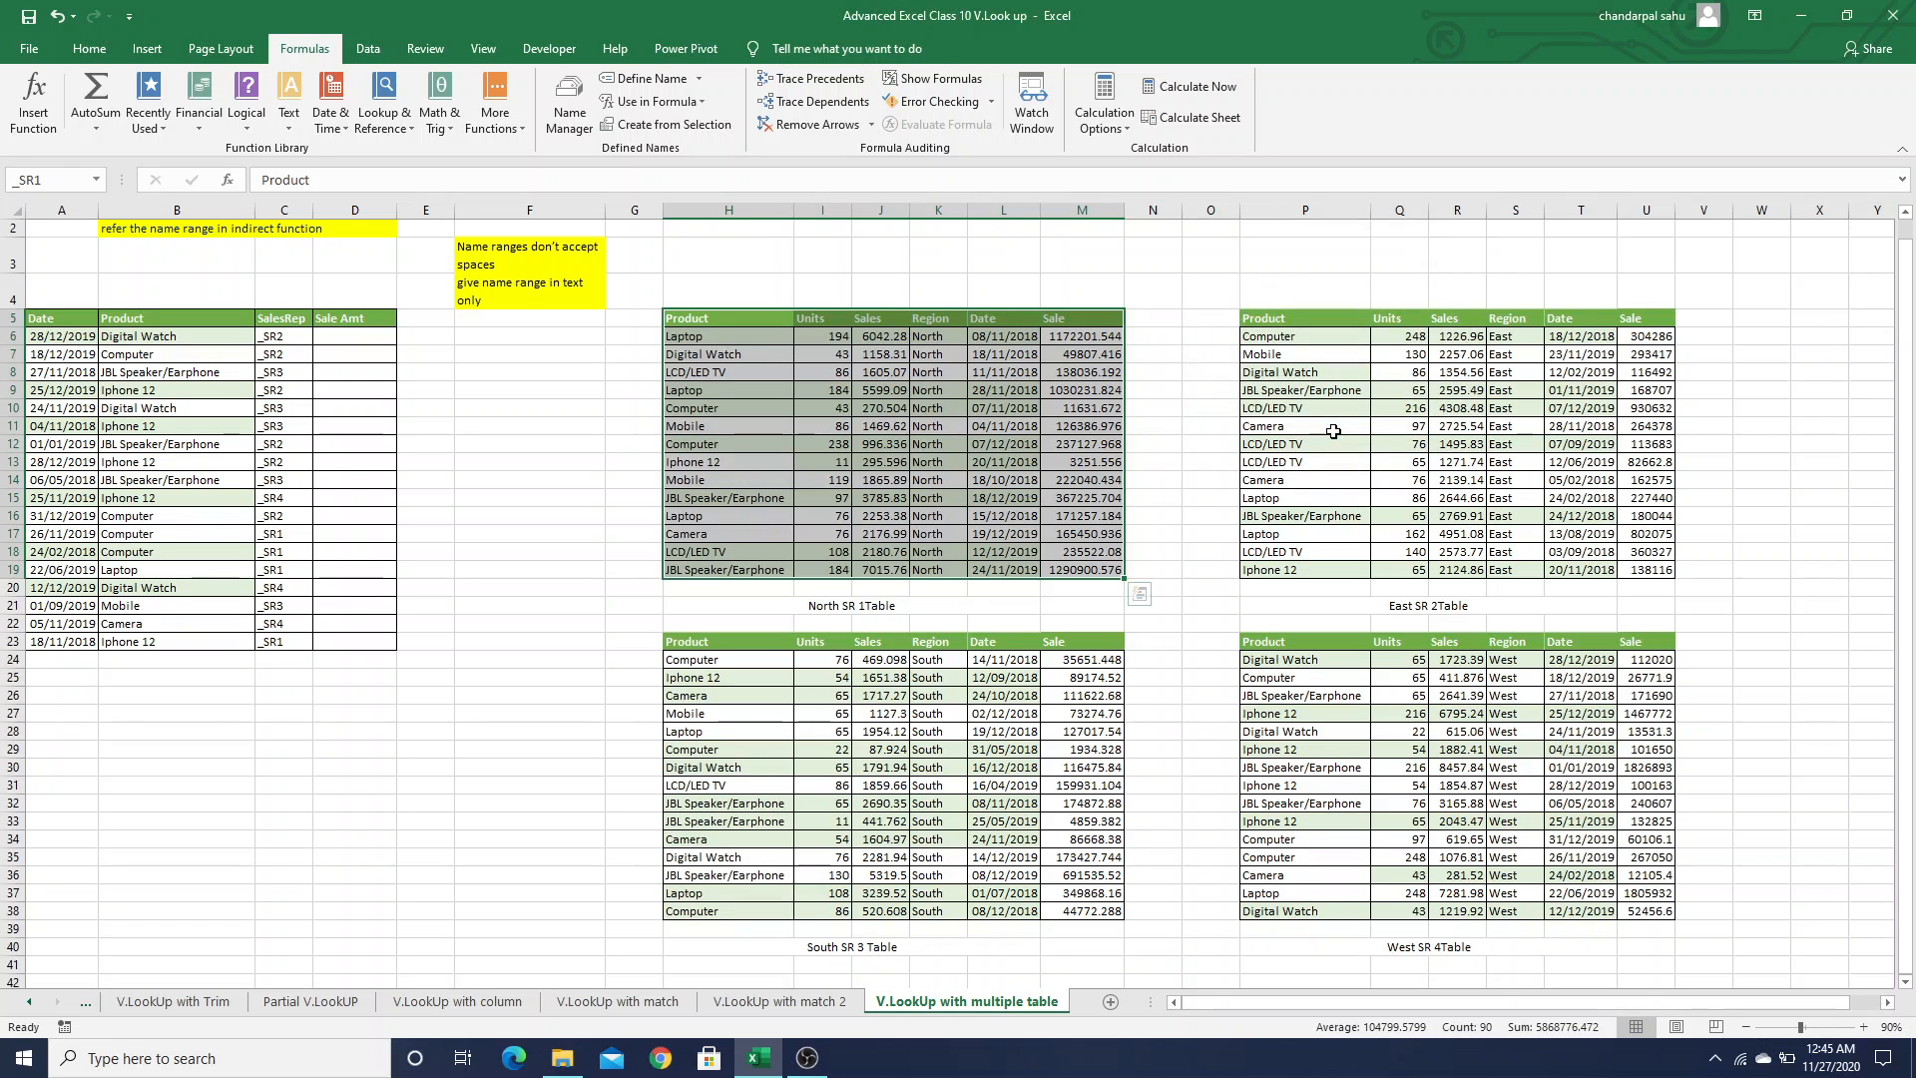
Define the name _SR2 for the East SR 2 table, P5:U19 including its header row
drag(1268, 319, 1644, 571)
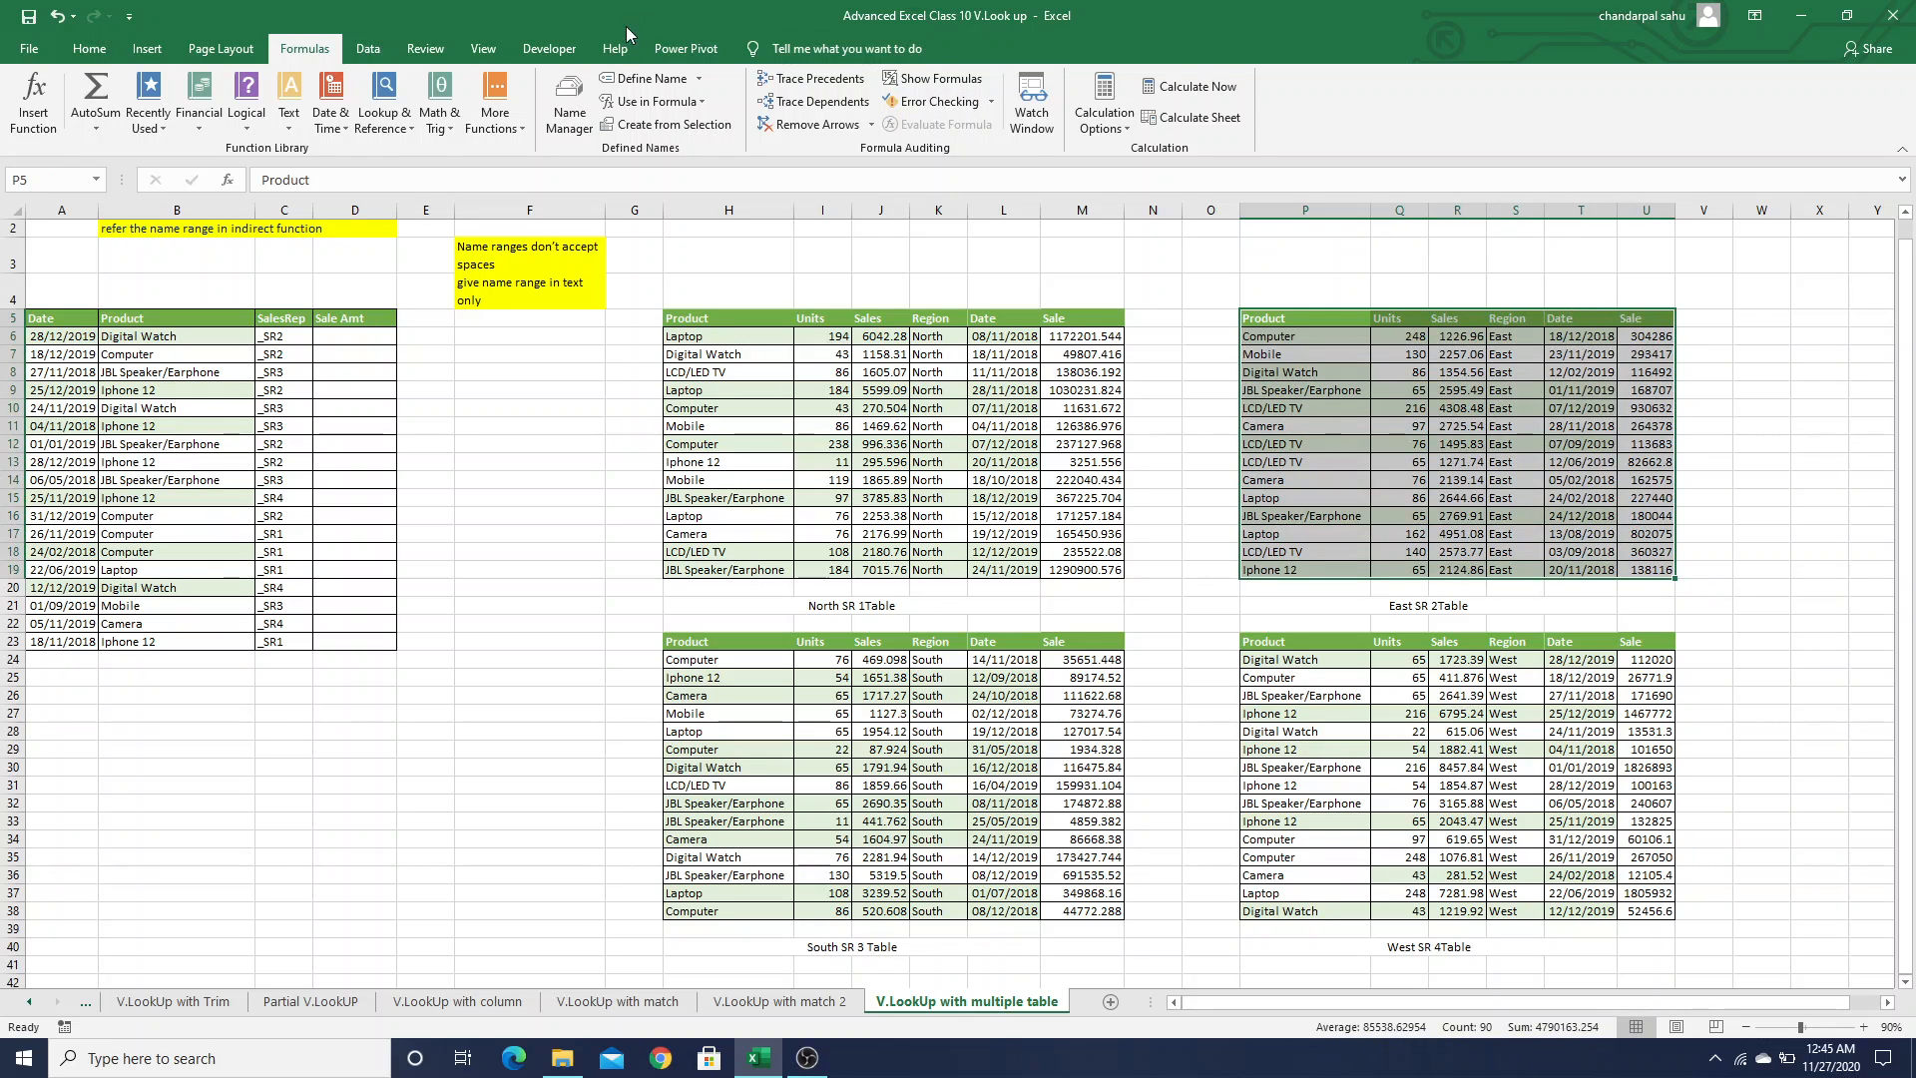
click(639, 78)
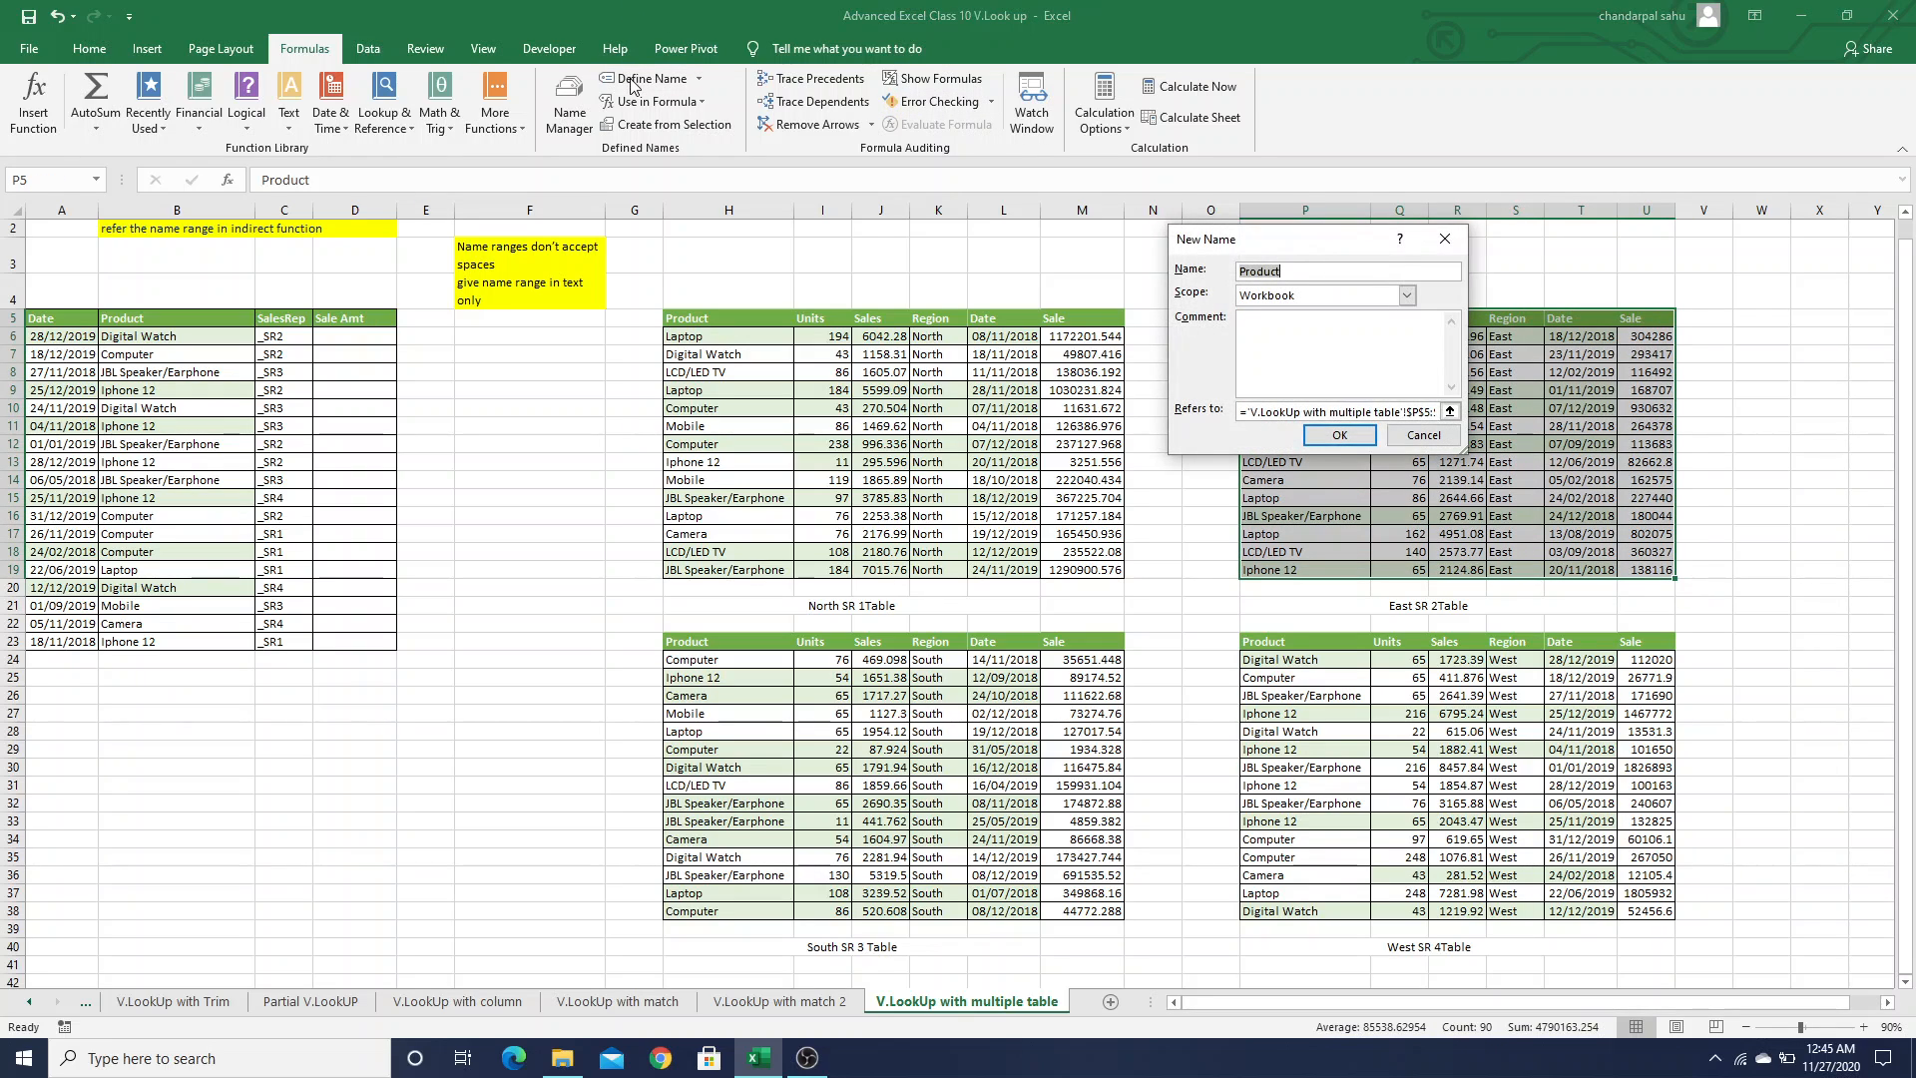
key(BackSpace)
text(_SR2)
click(1337, 436)
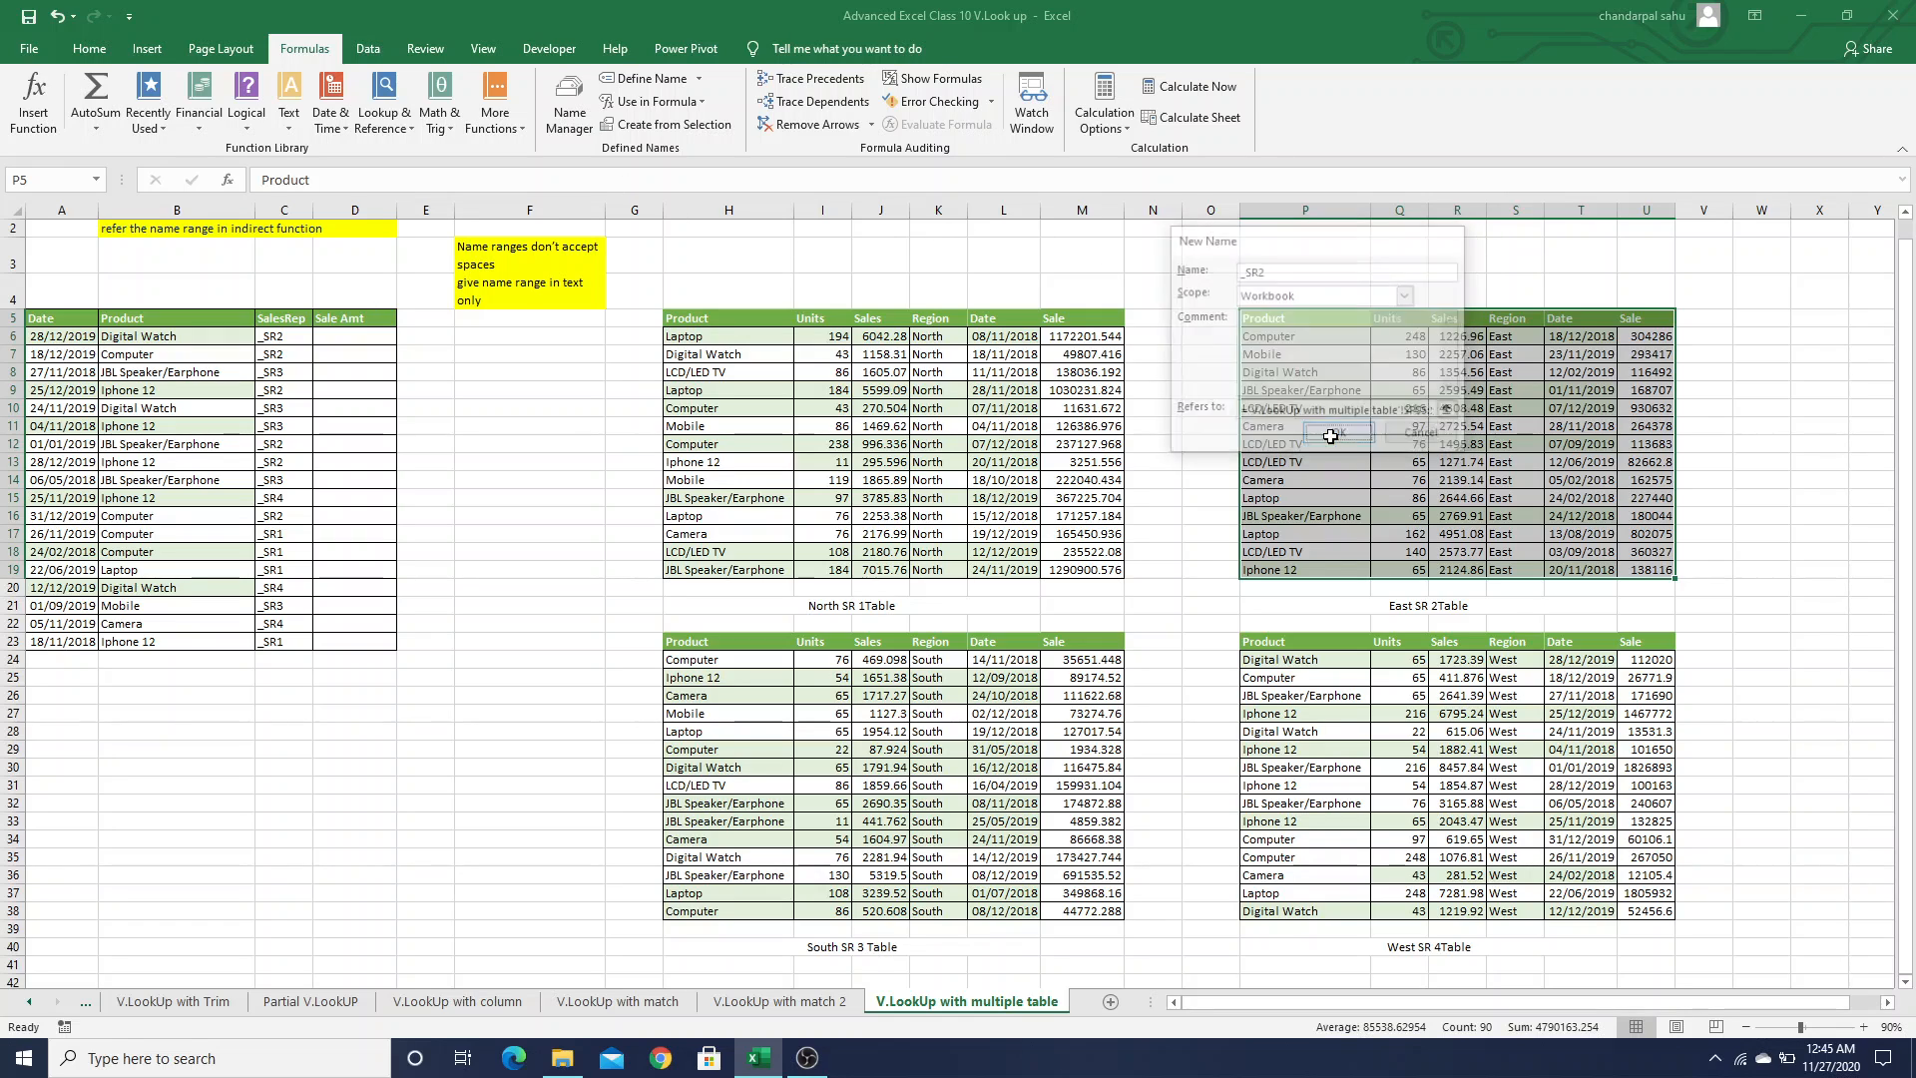
Define the name _SR3 for the South SR 3 table, H23:M38 including its header row
drag(719, 650, 1108, 911)
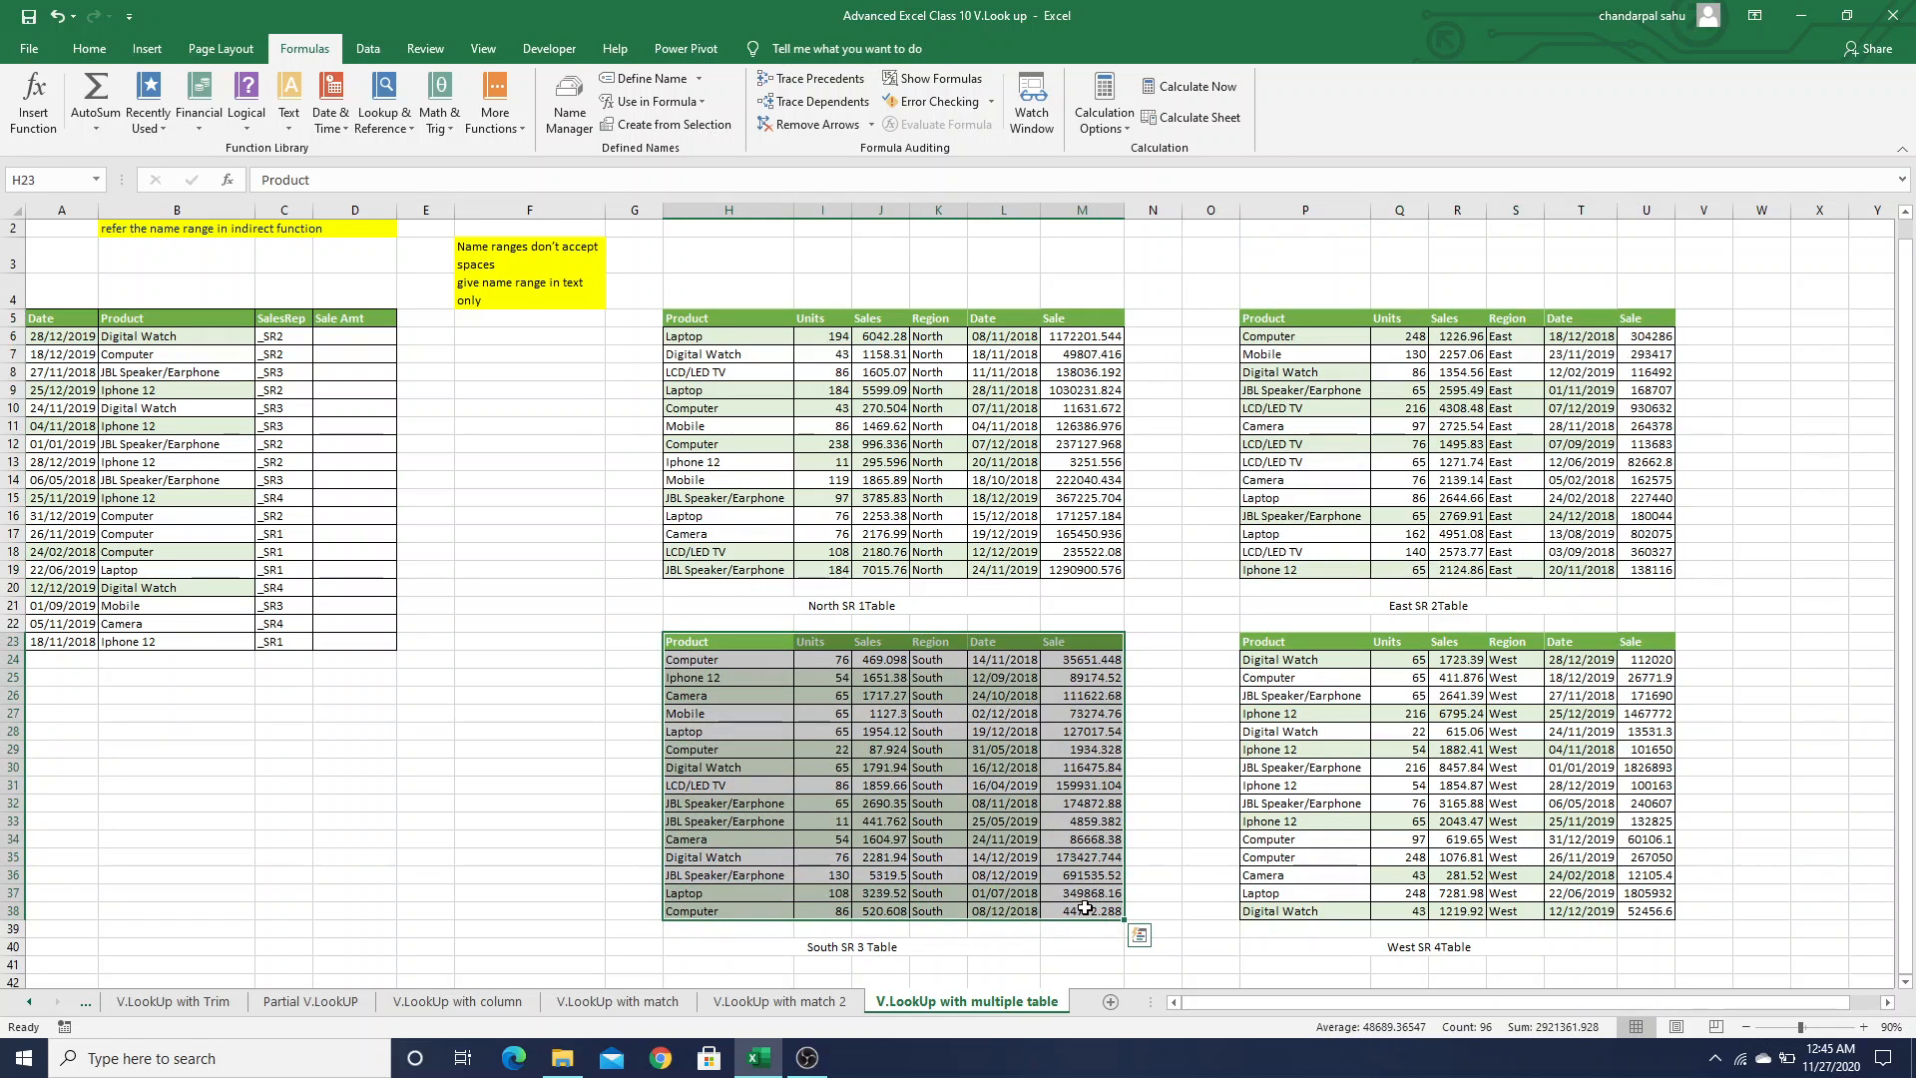
click(643, 84)
text(_SR3)
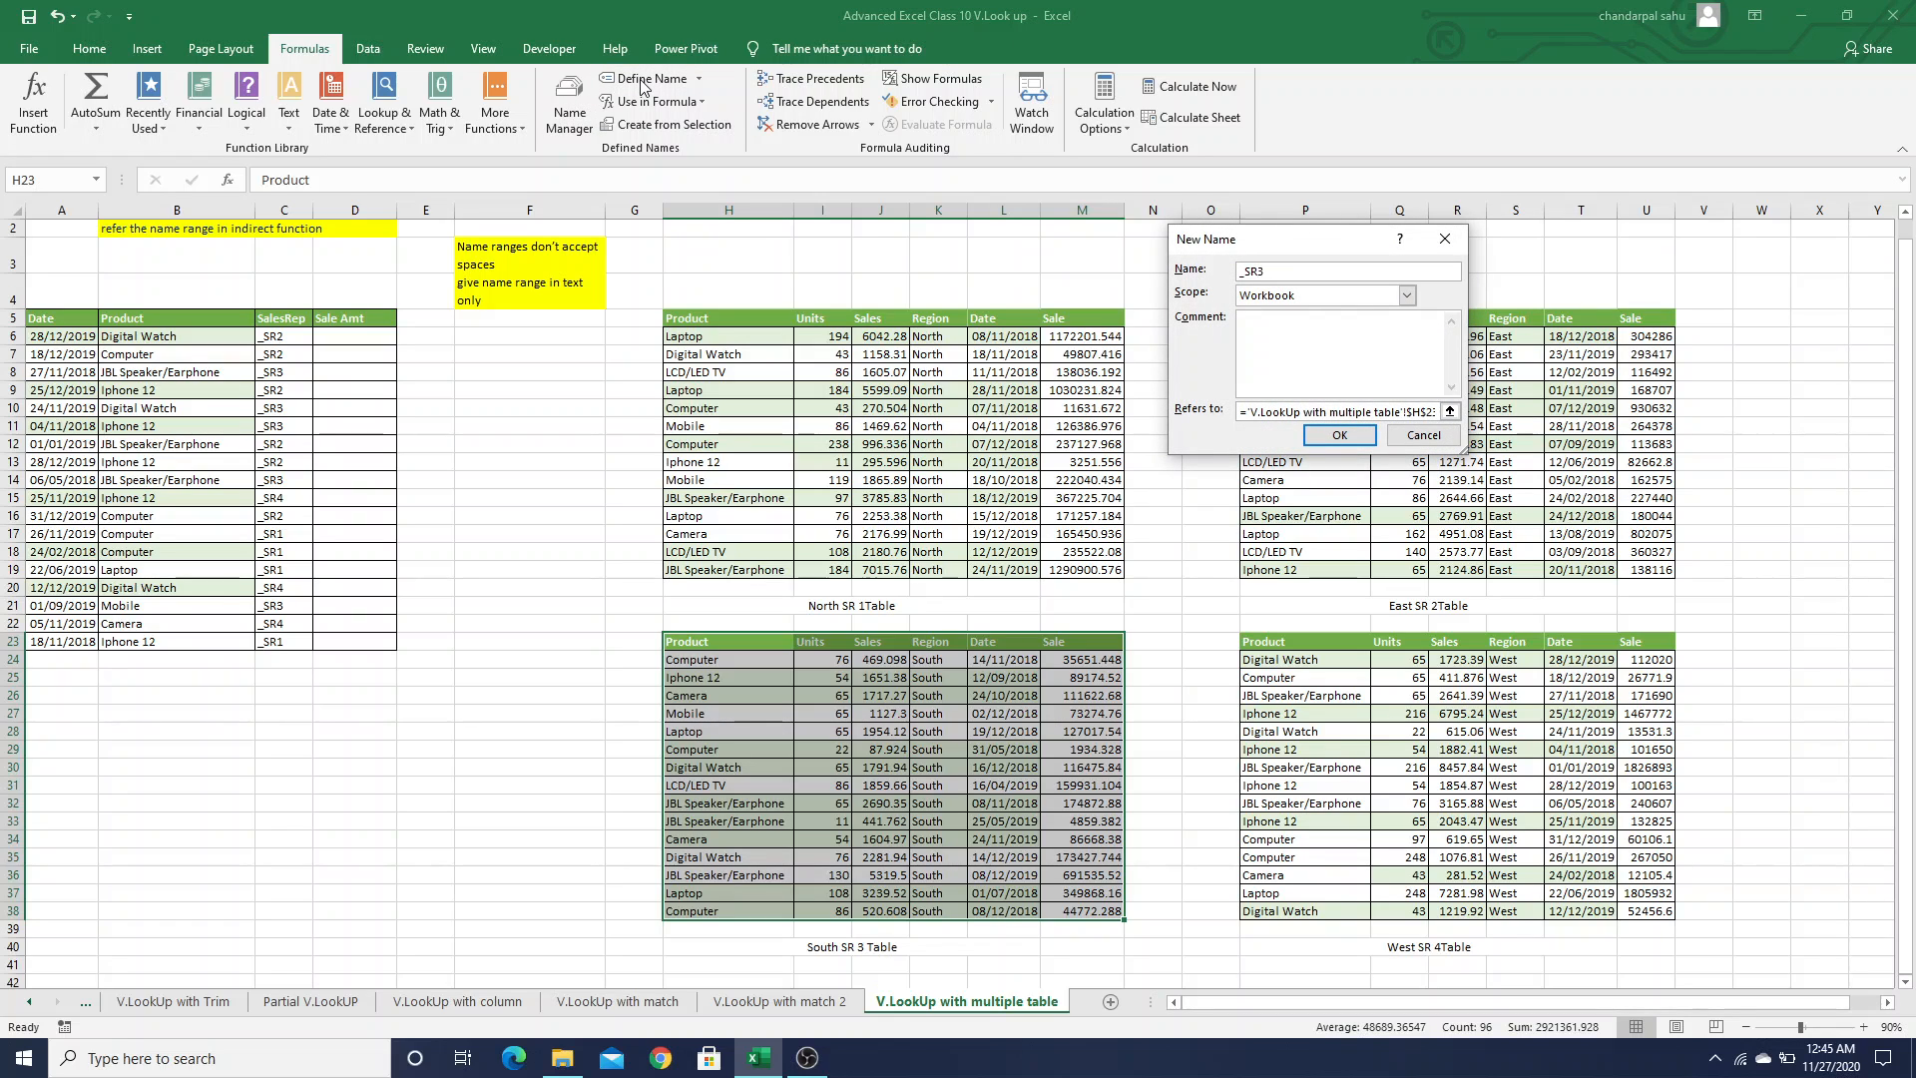
key(Return)
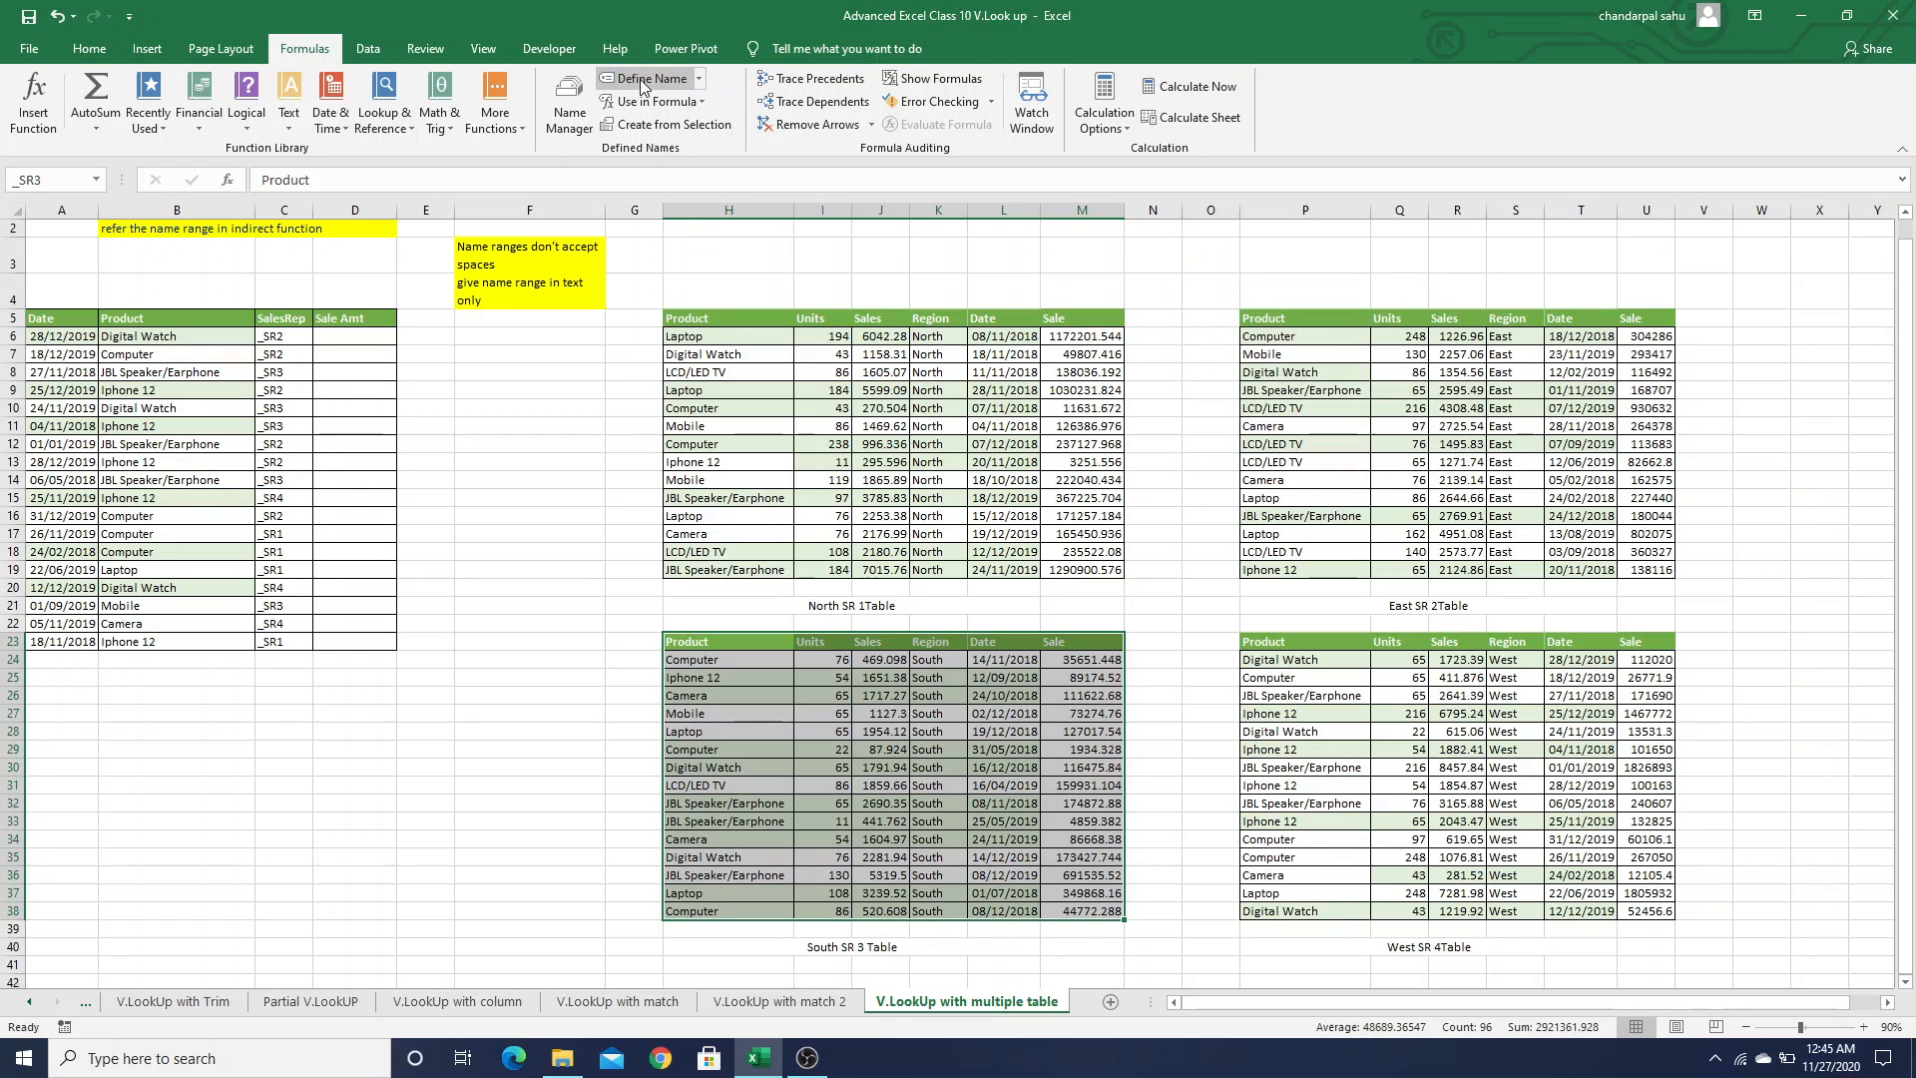
Define the name _SR4 for the West SR 4 table, P23:U38 including its header row
click(1264, 644)
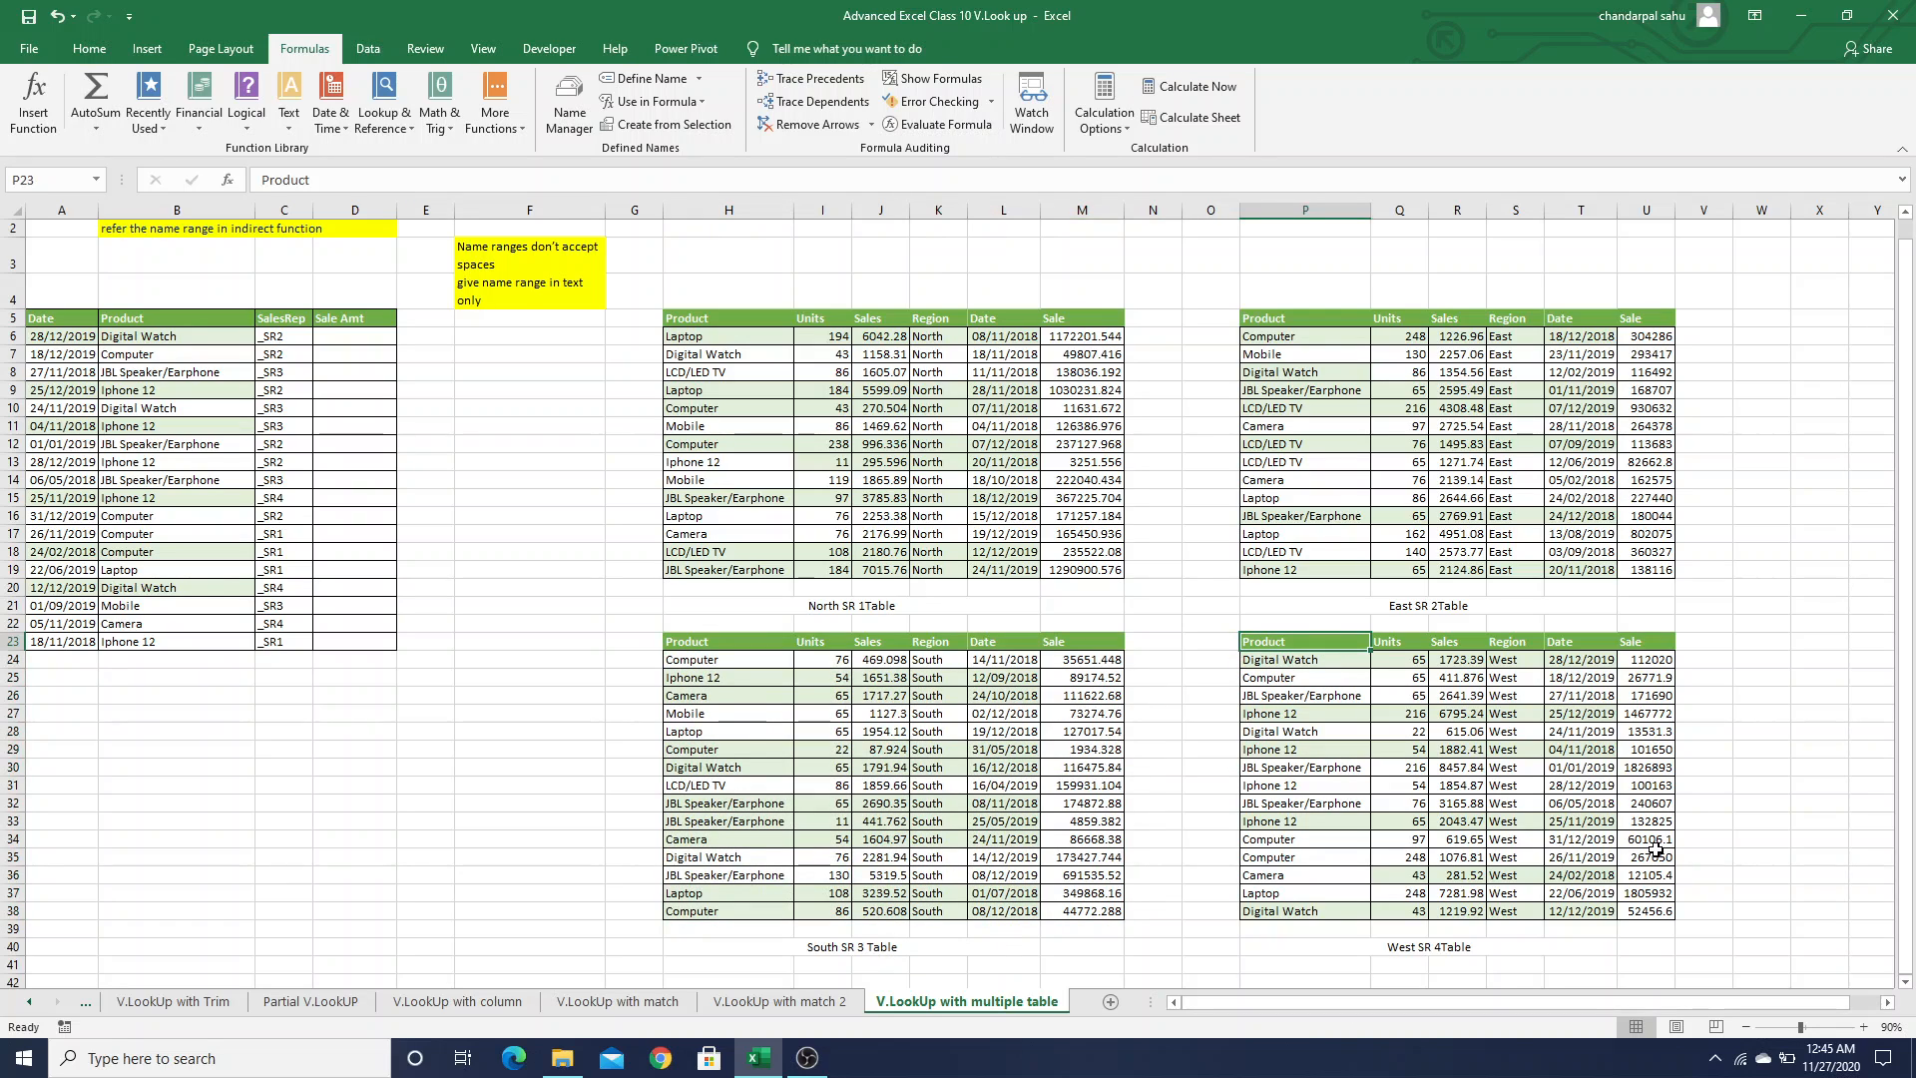
key(ctrl+shift+Right)
key(ctrl+shift+Down)
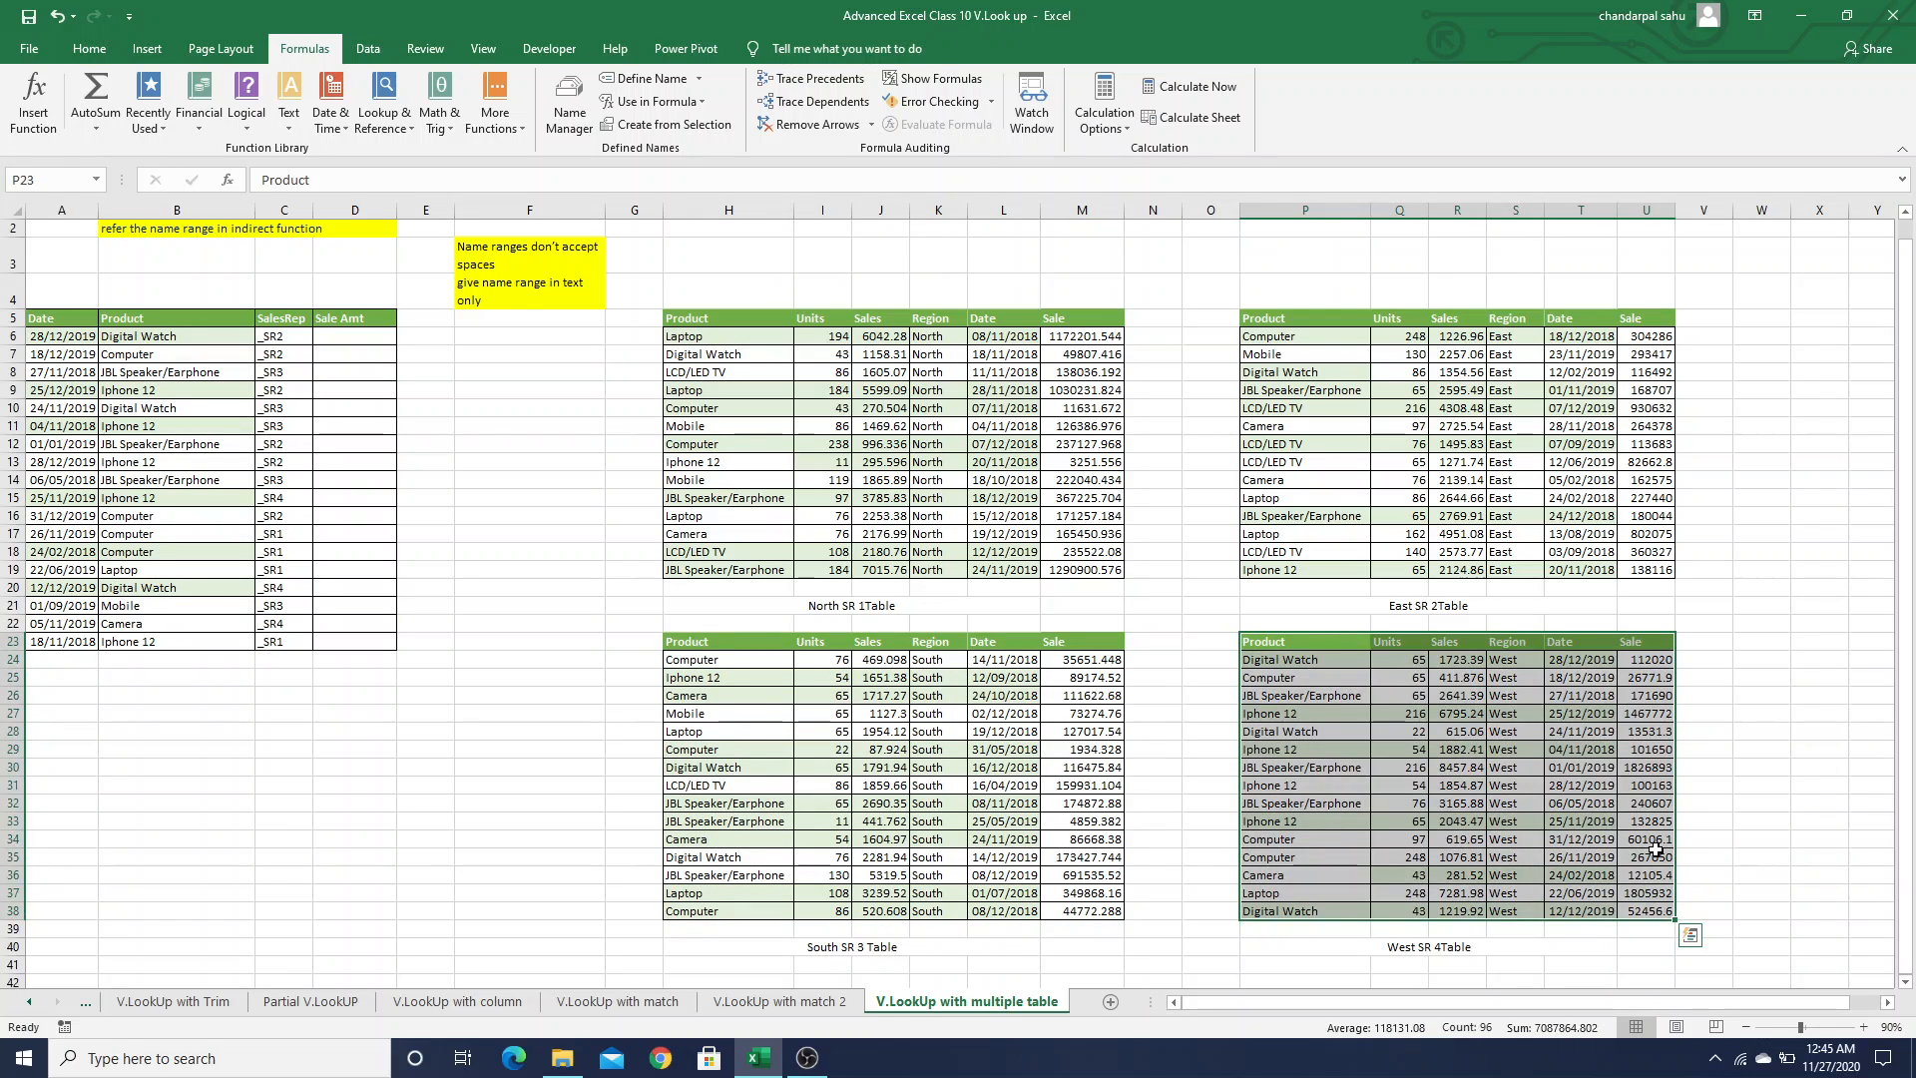
click(654, 80)
text(_SR4)
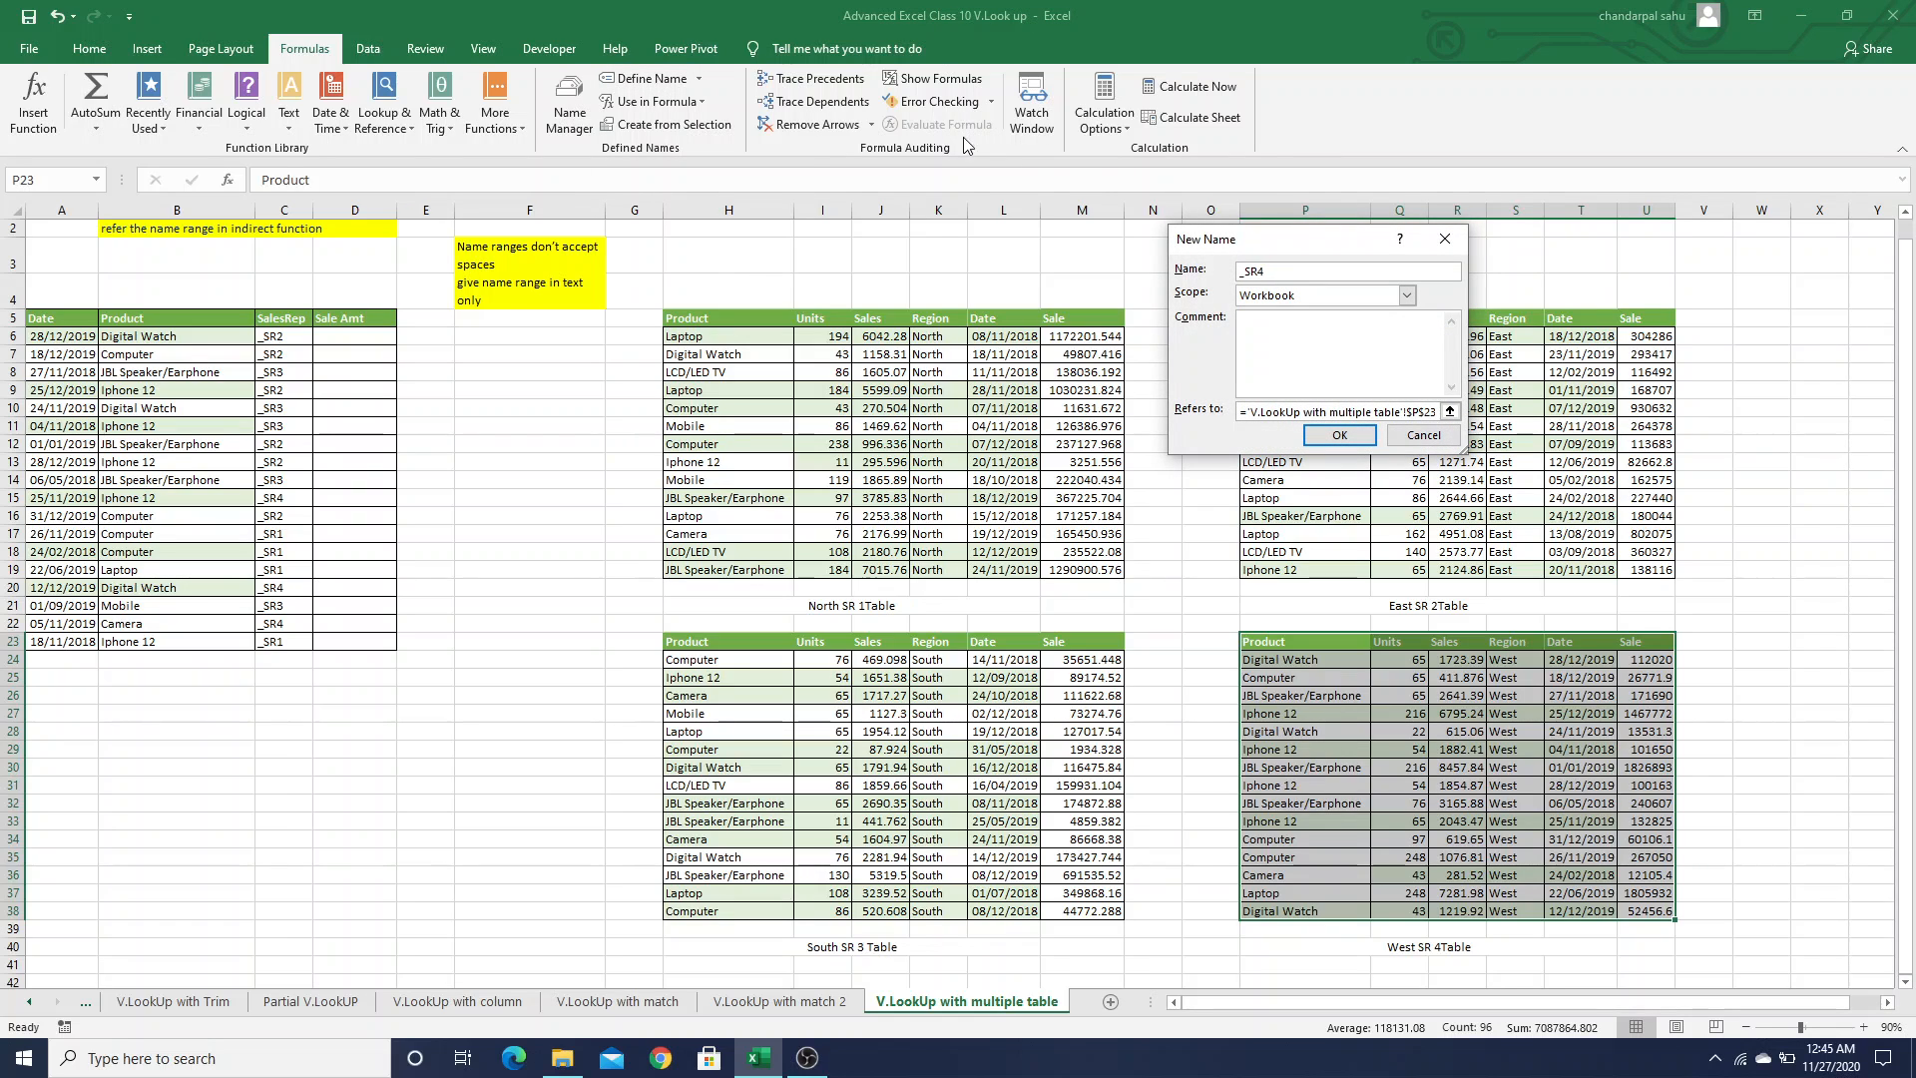
click(1341, 436)
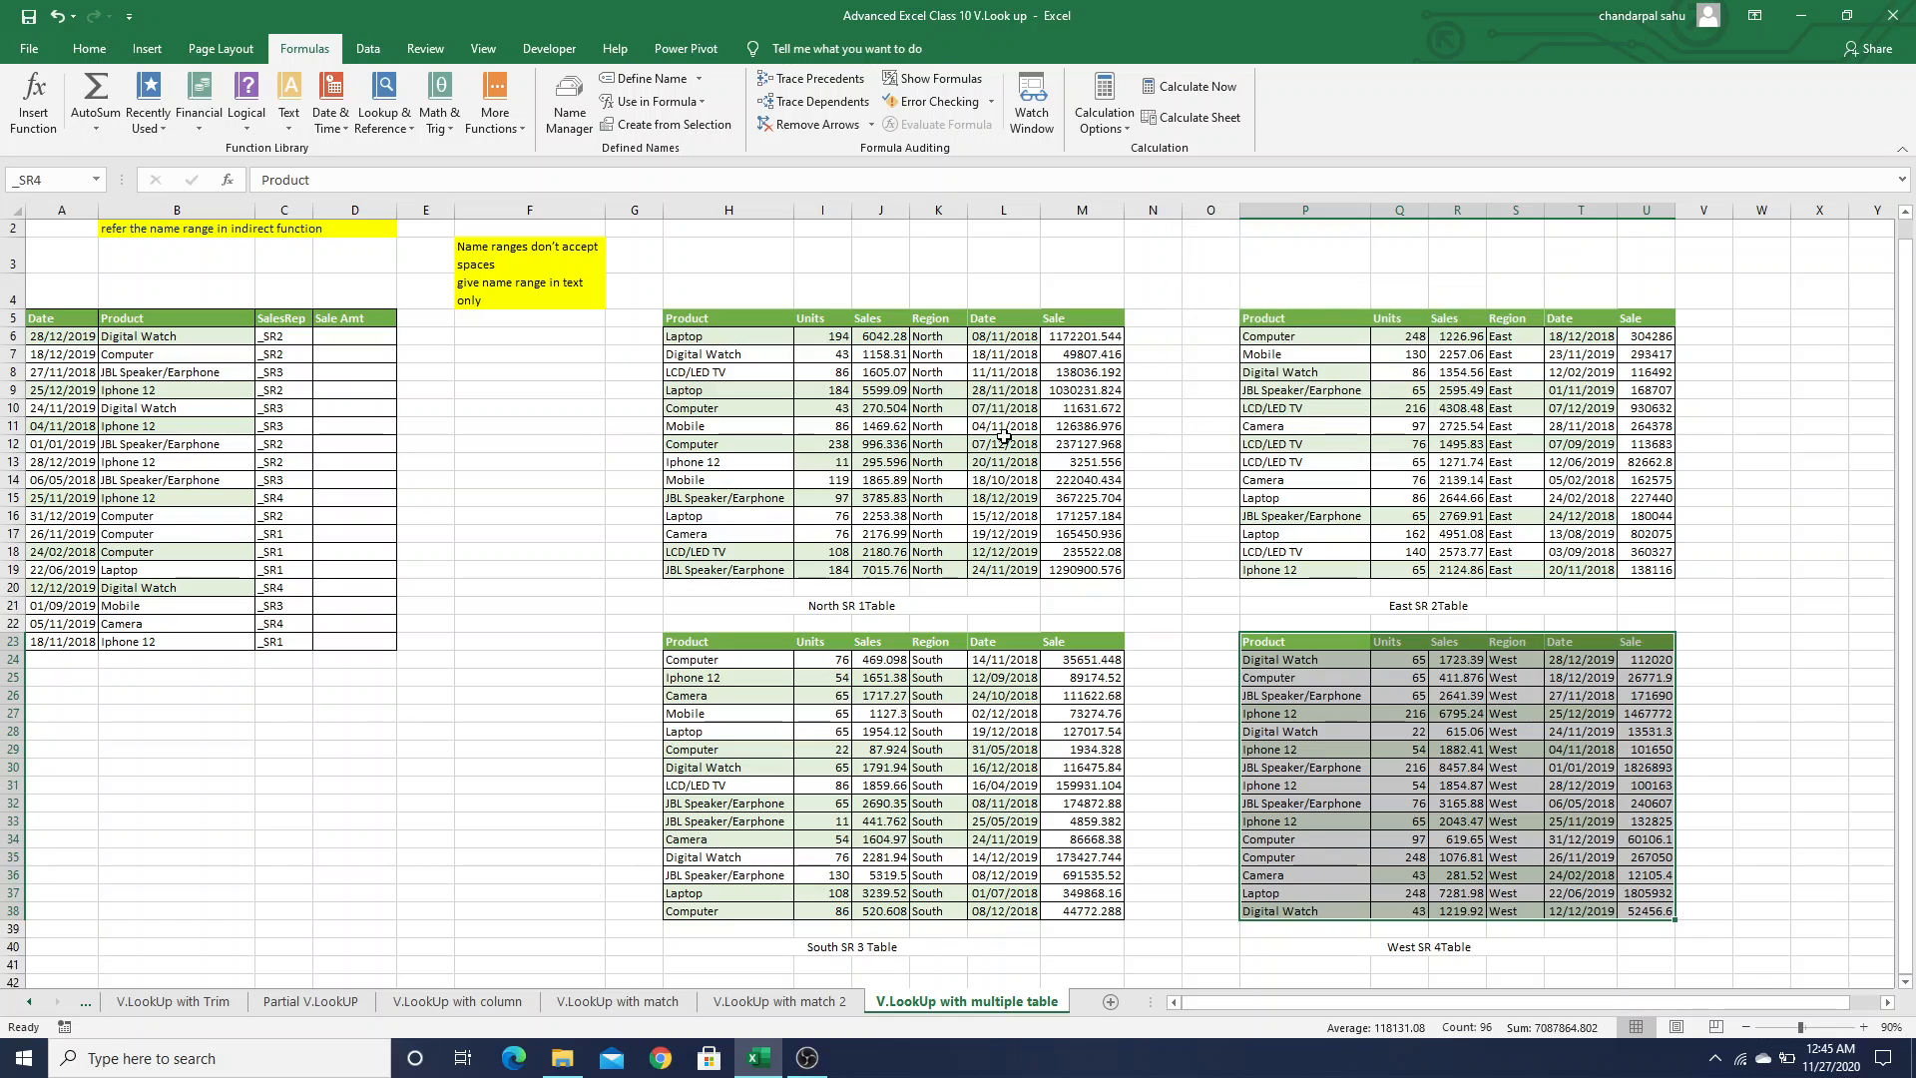
Review the SalesRep codes in column C and compare them with the workbook's defined names
click(846, 425)
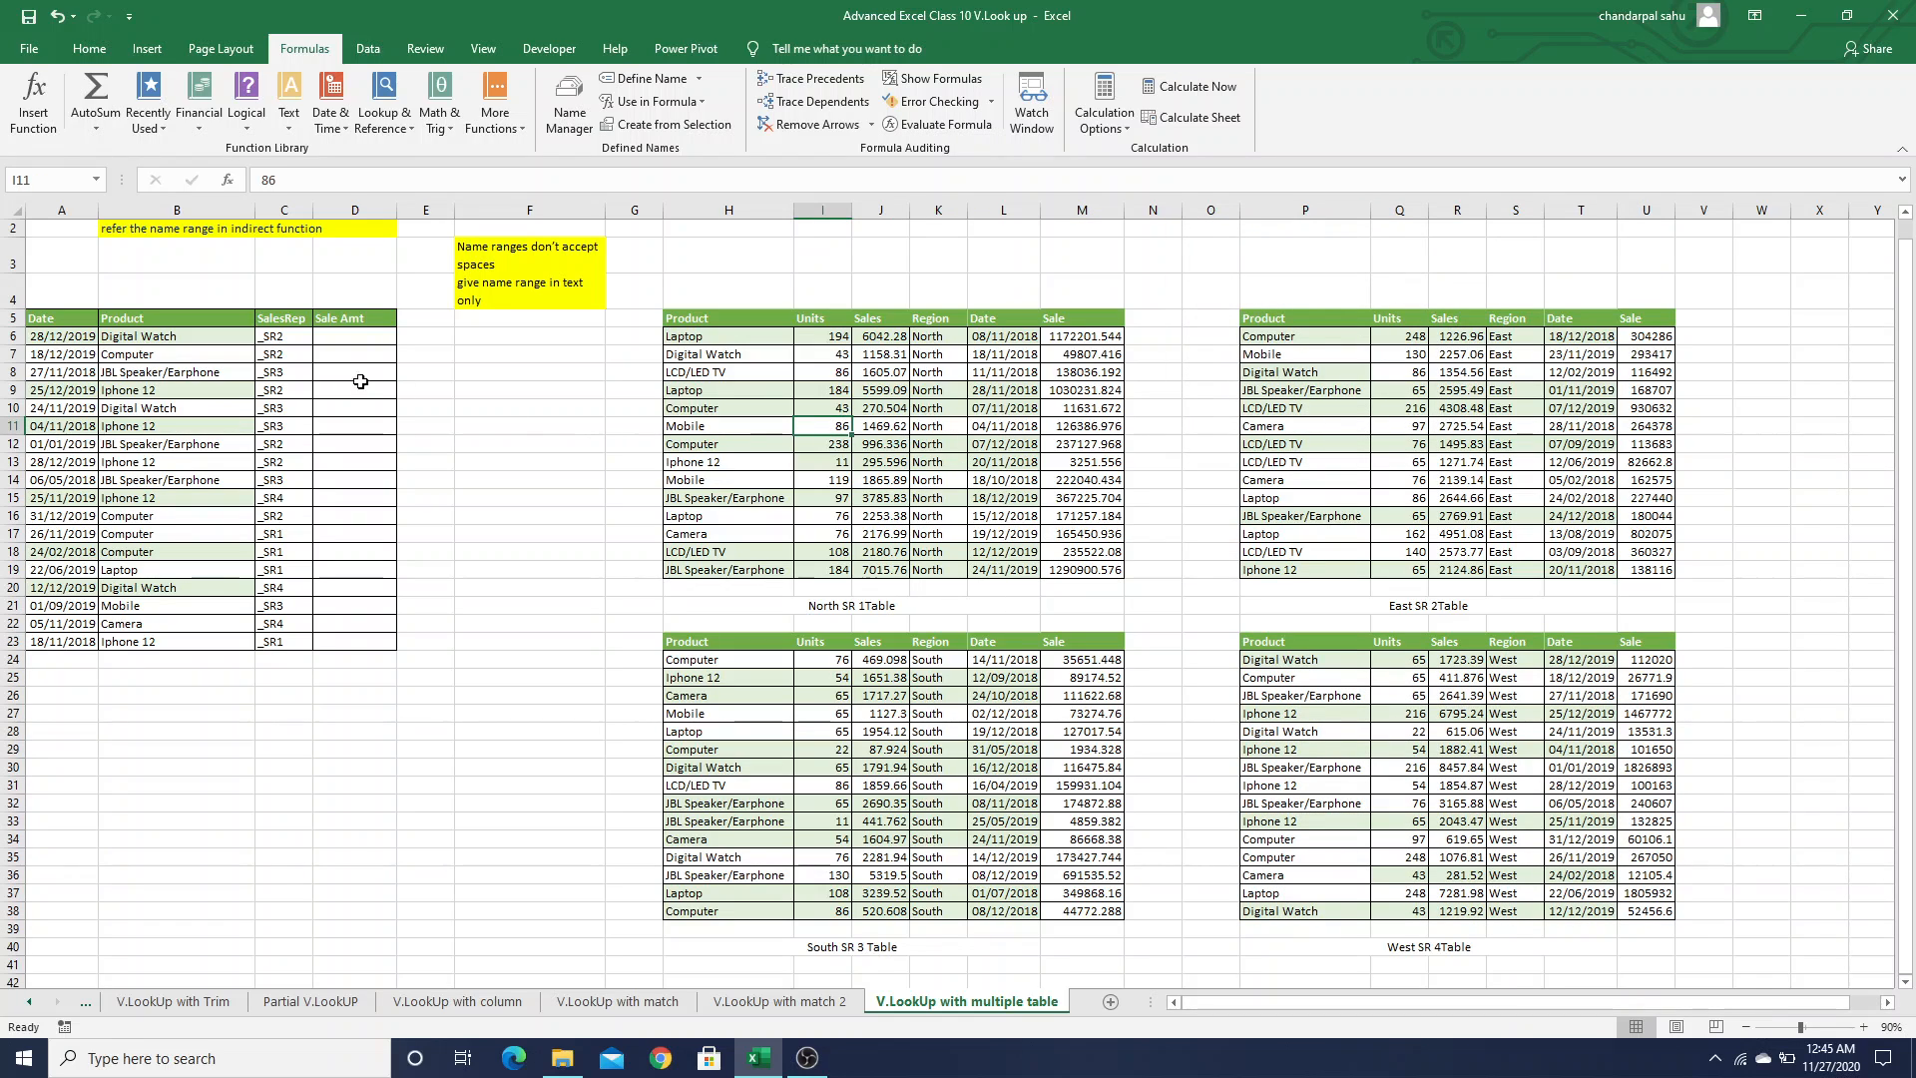
drag(289, 335, 284, 642)
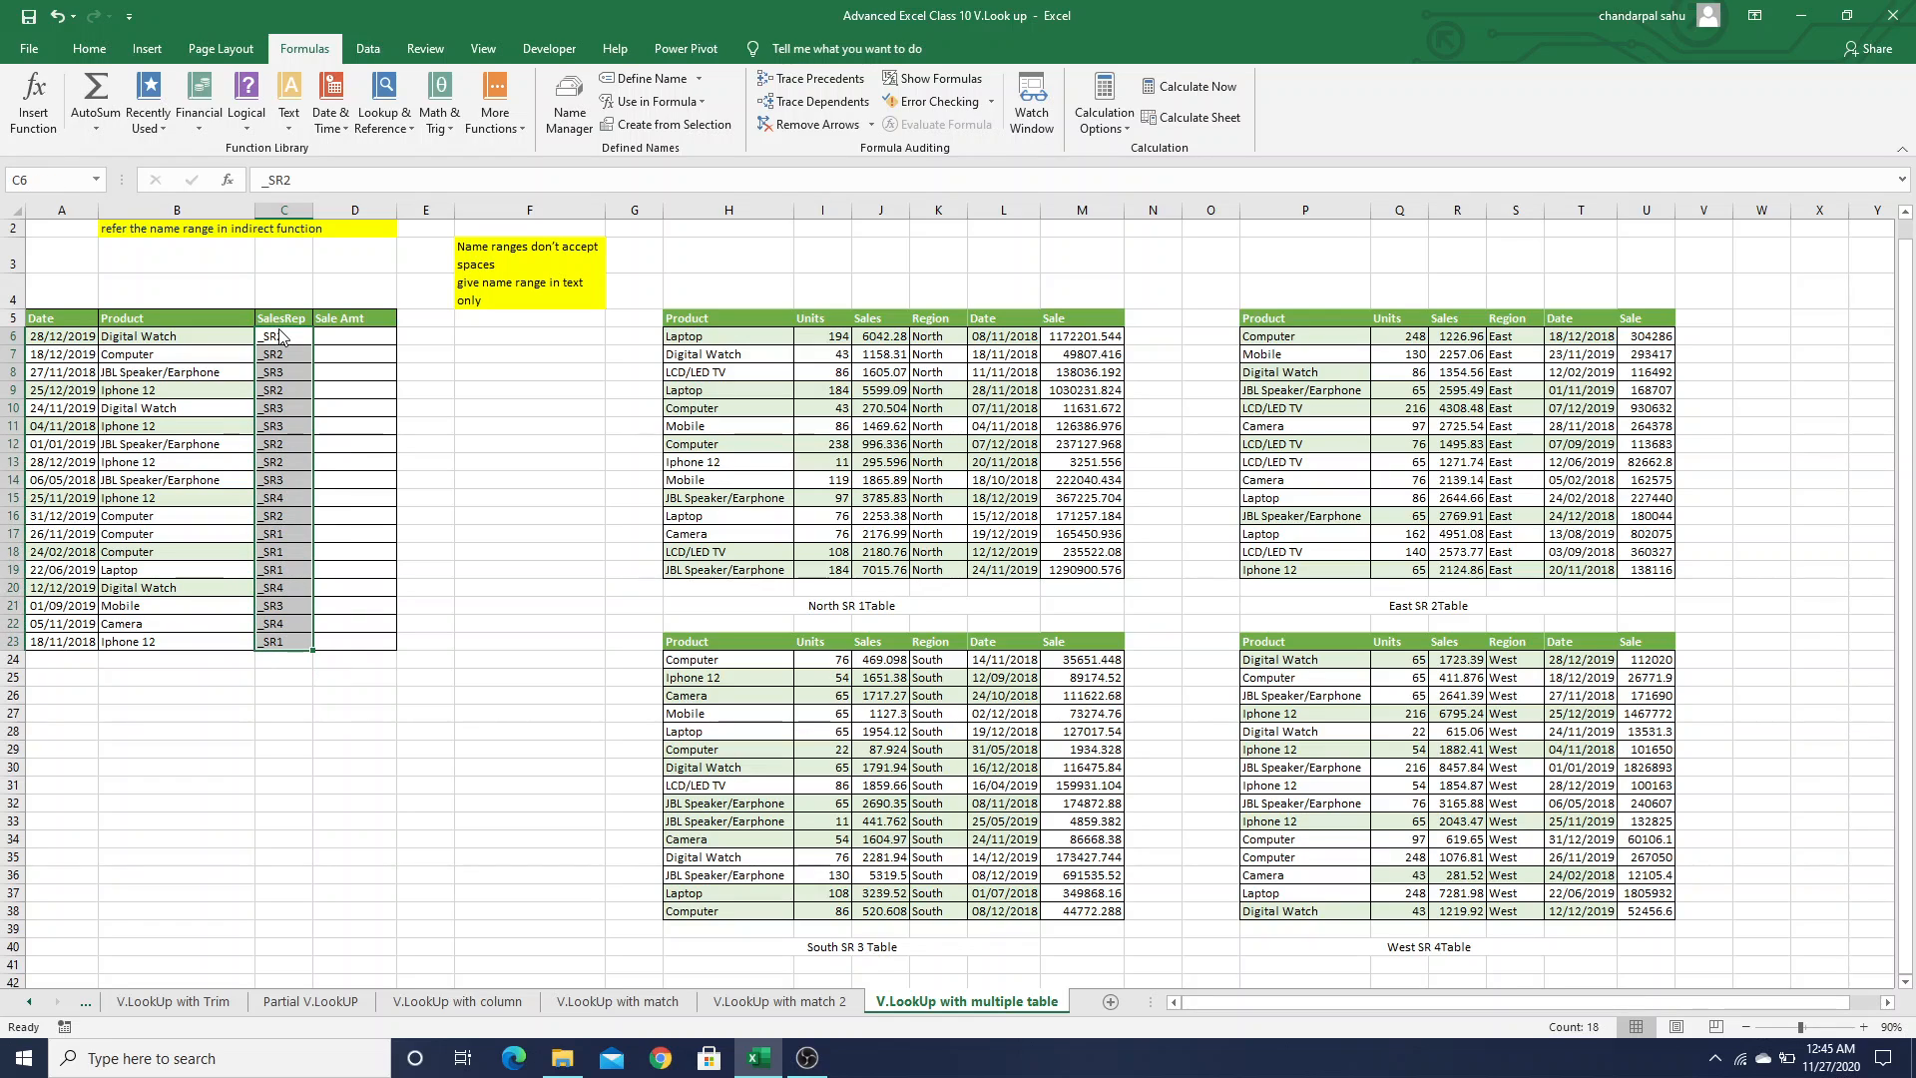
click(281, 349)
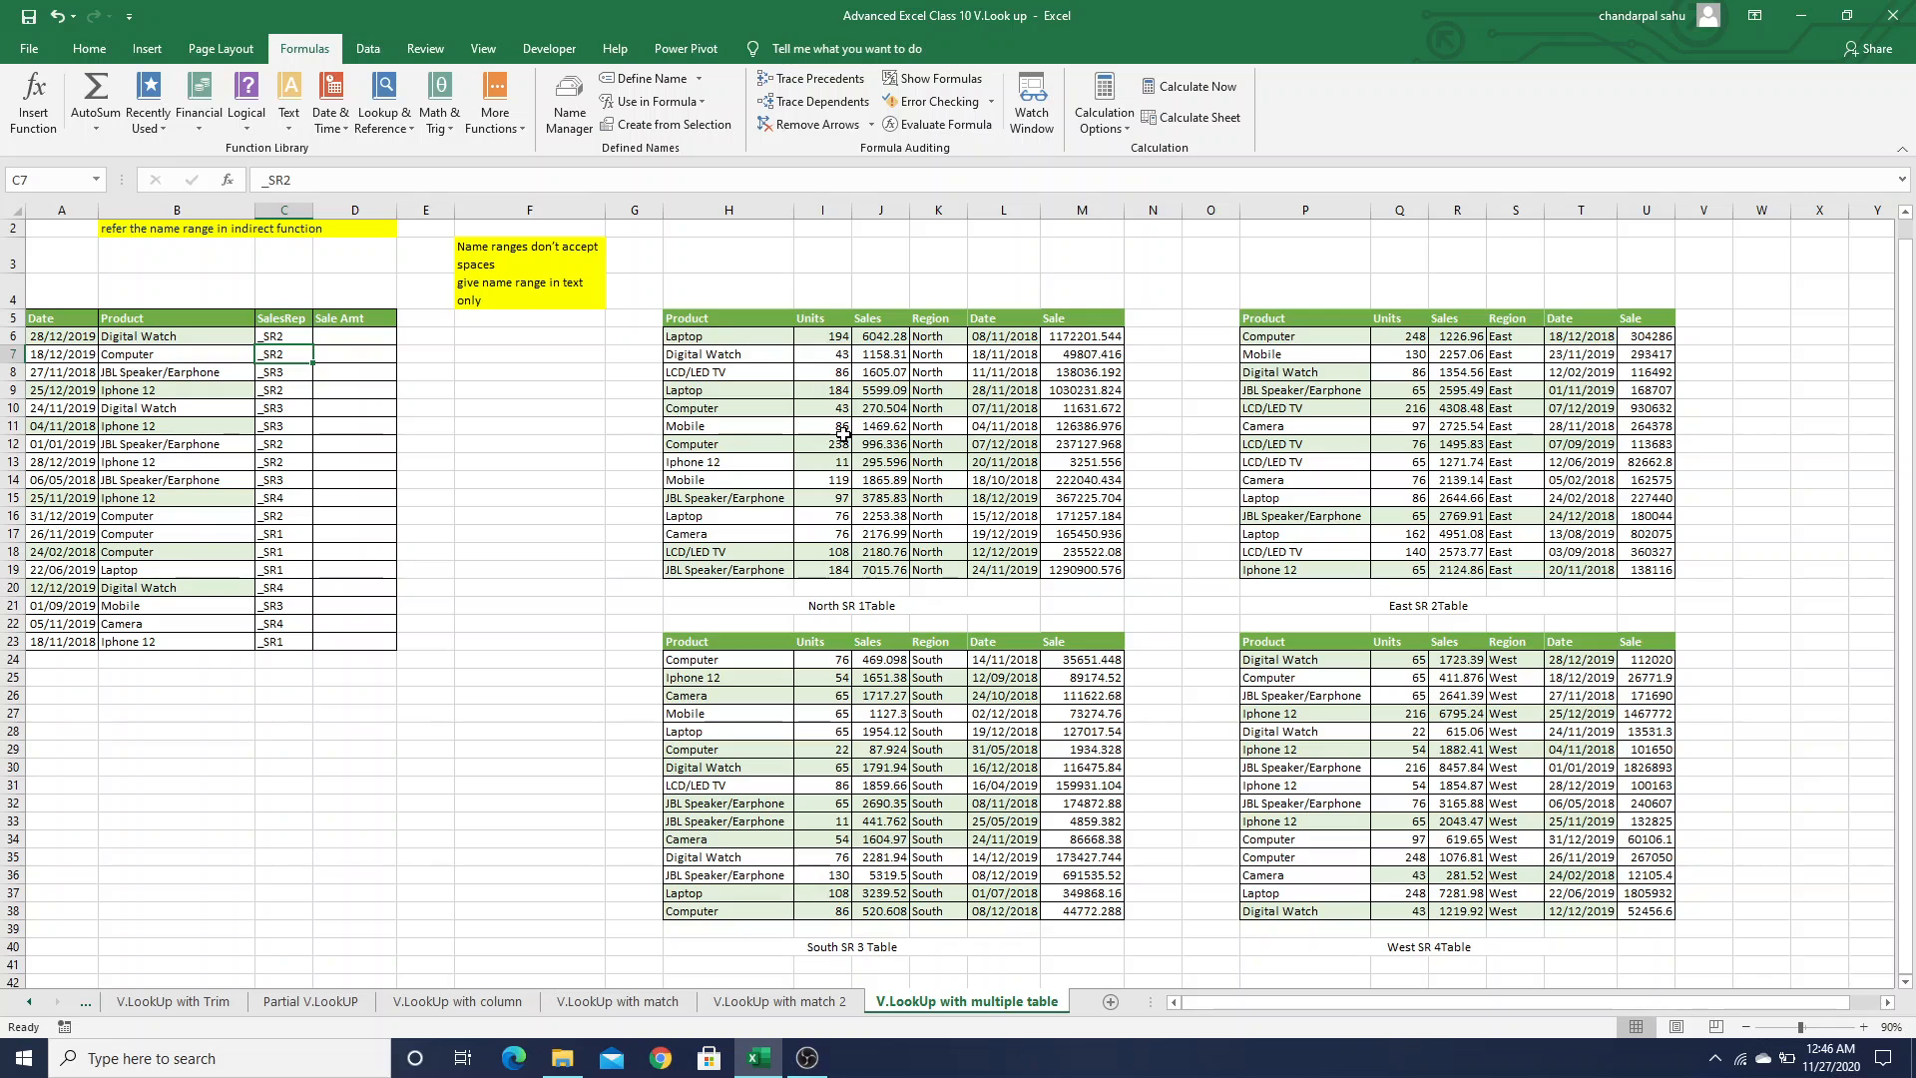
click(565, 118)
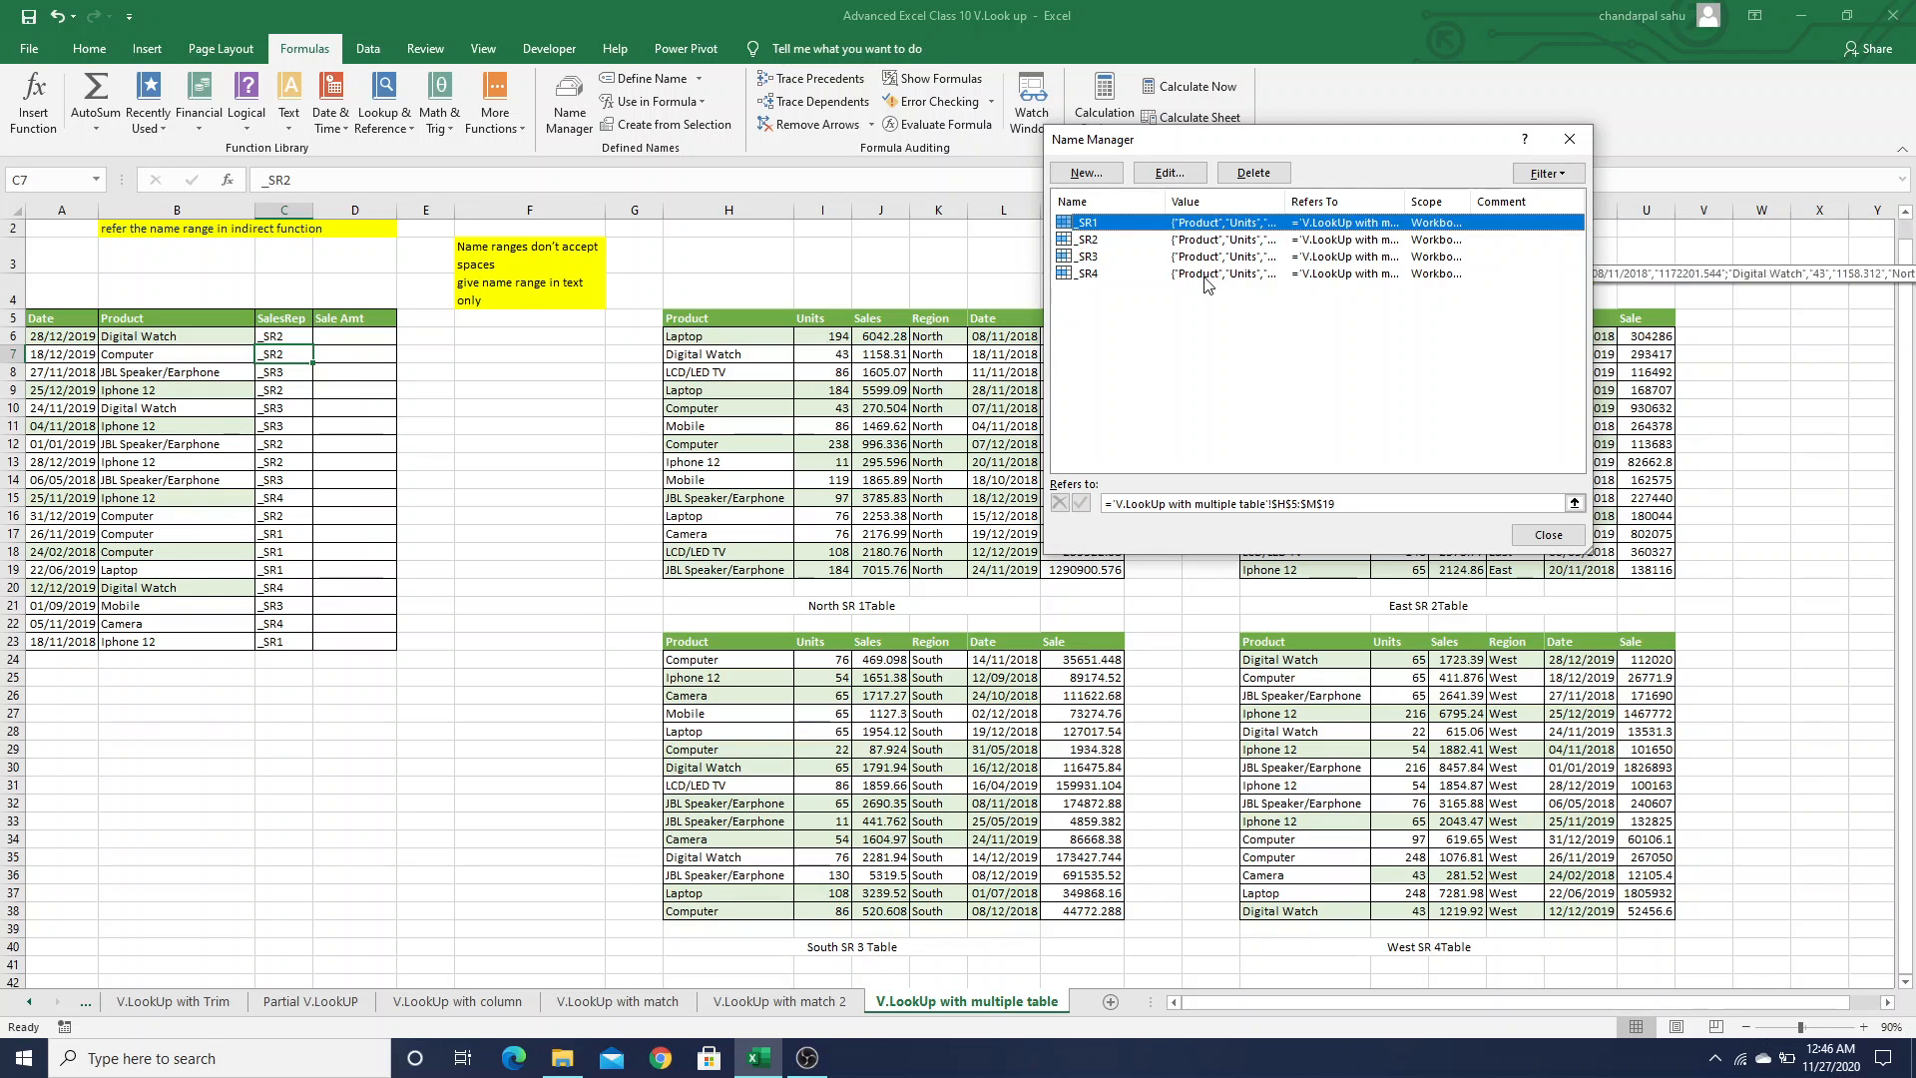
click(1568, 141)
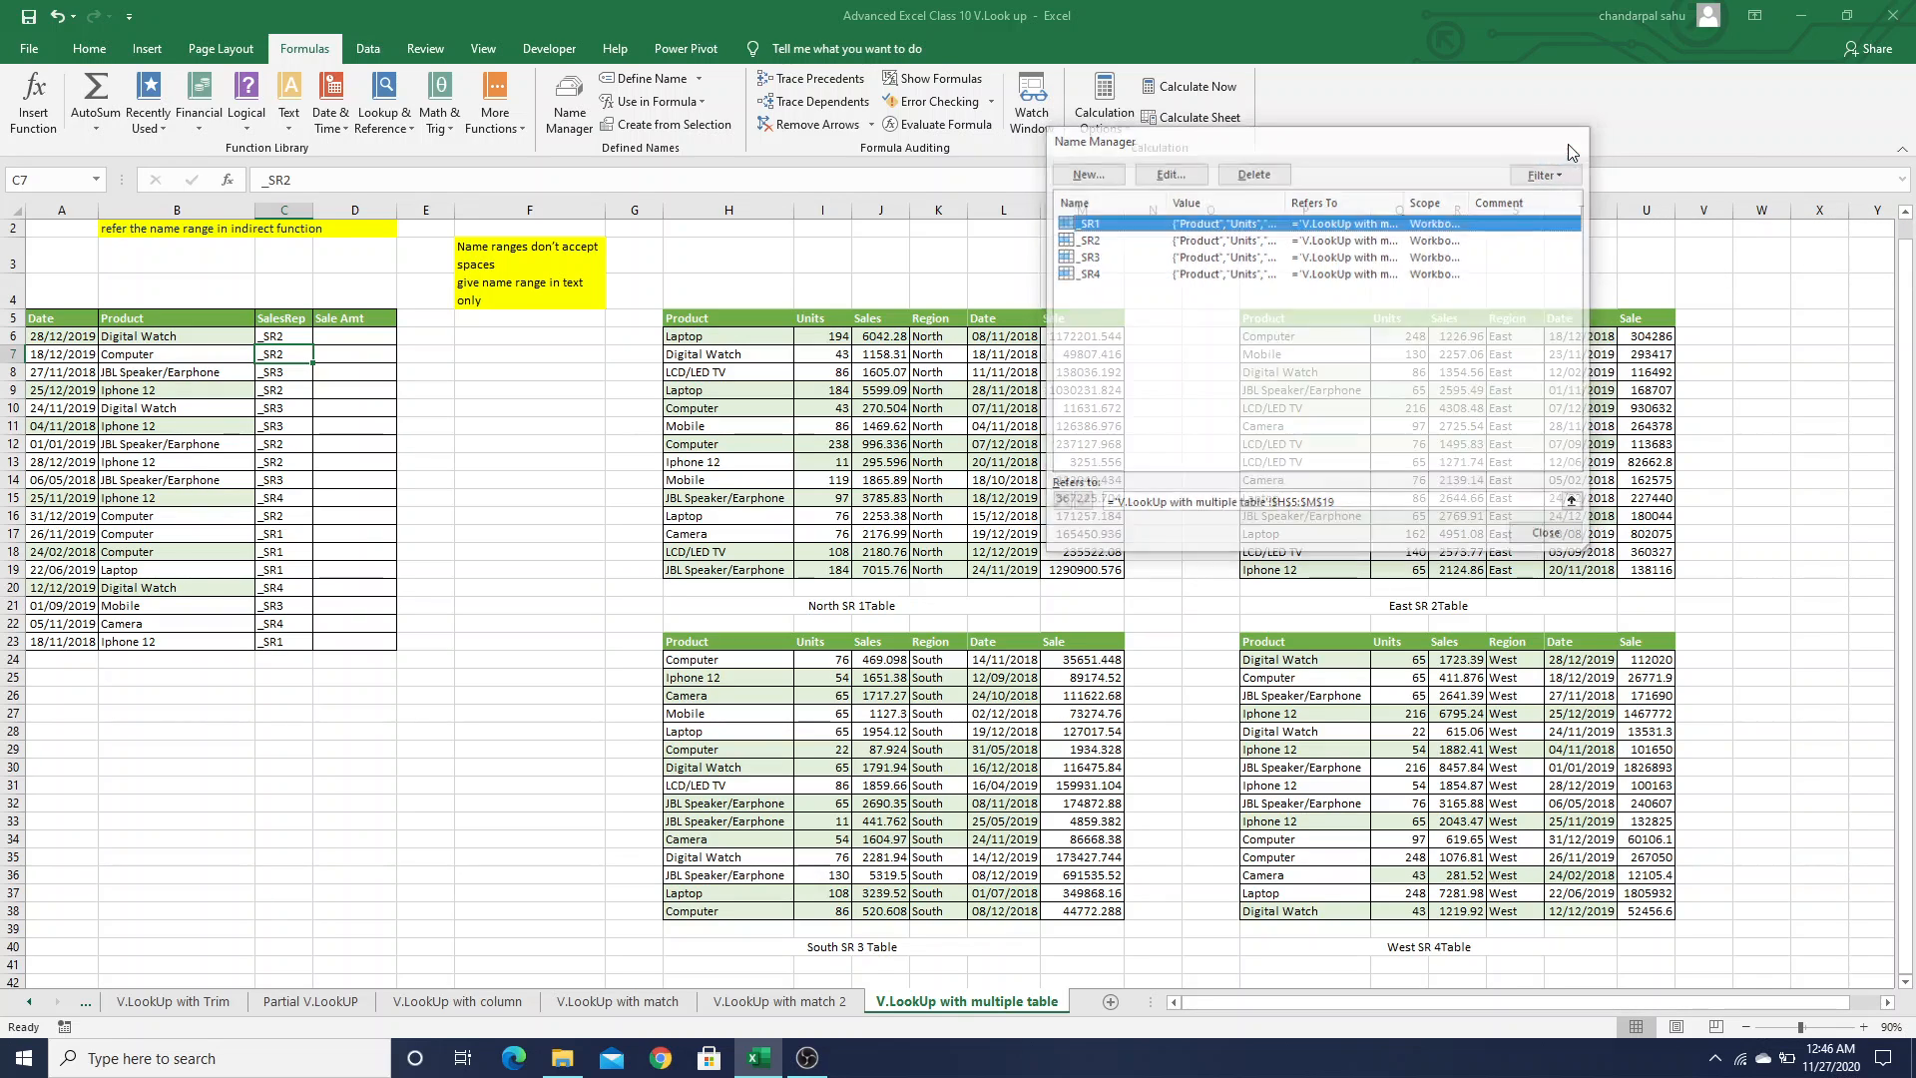
Begin a VLOOKUP formula in the first Sale Amt cell, D6, with product cell B6 as the lookup value
click(360, 339)
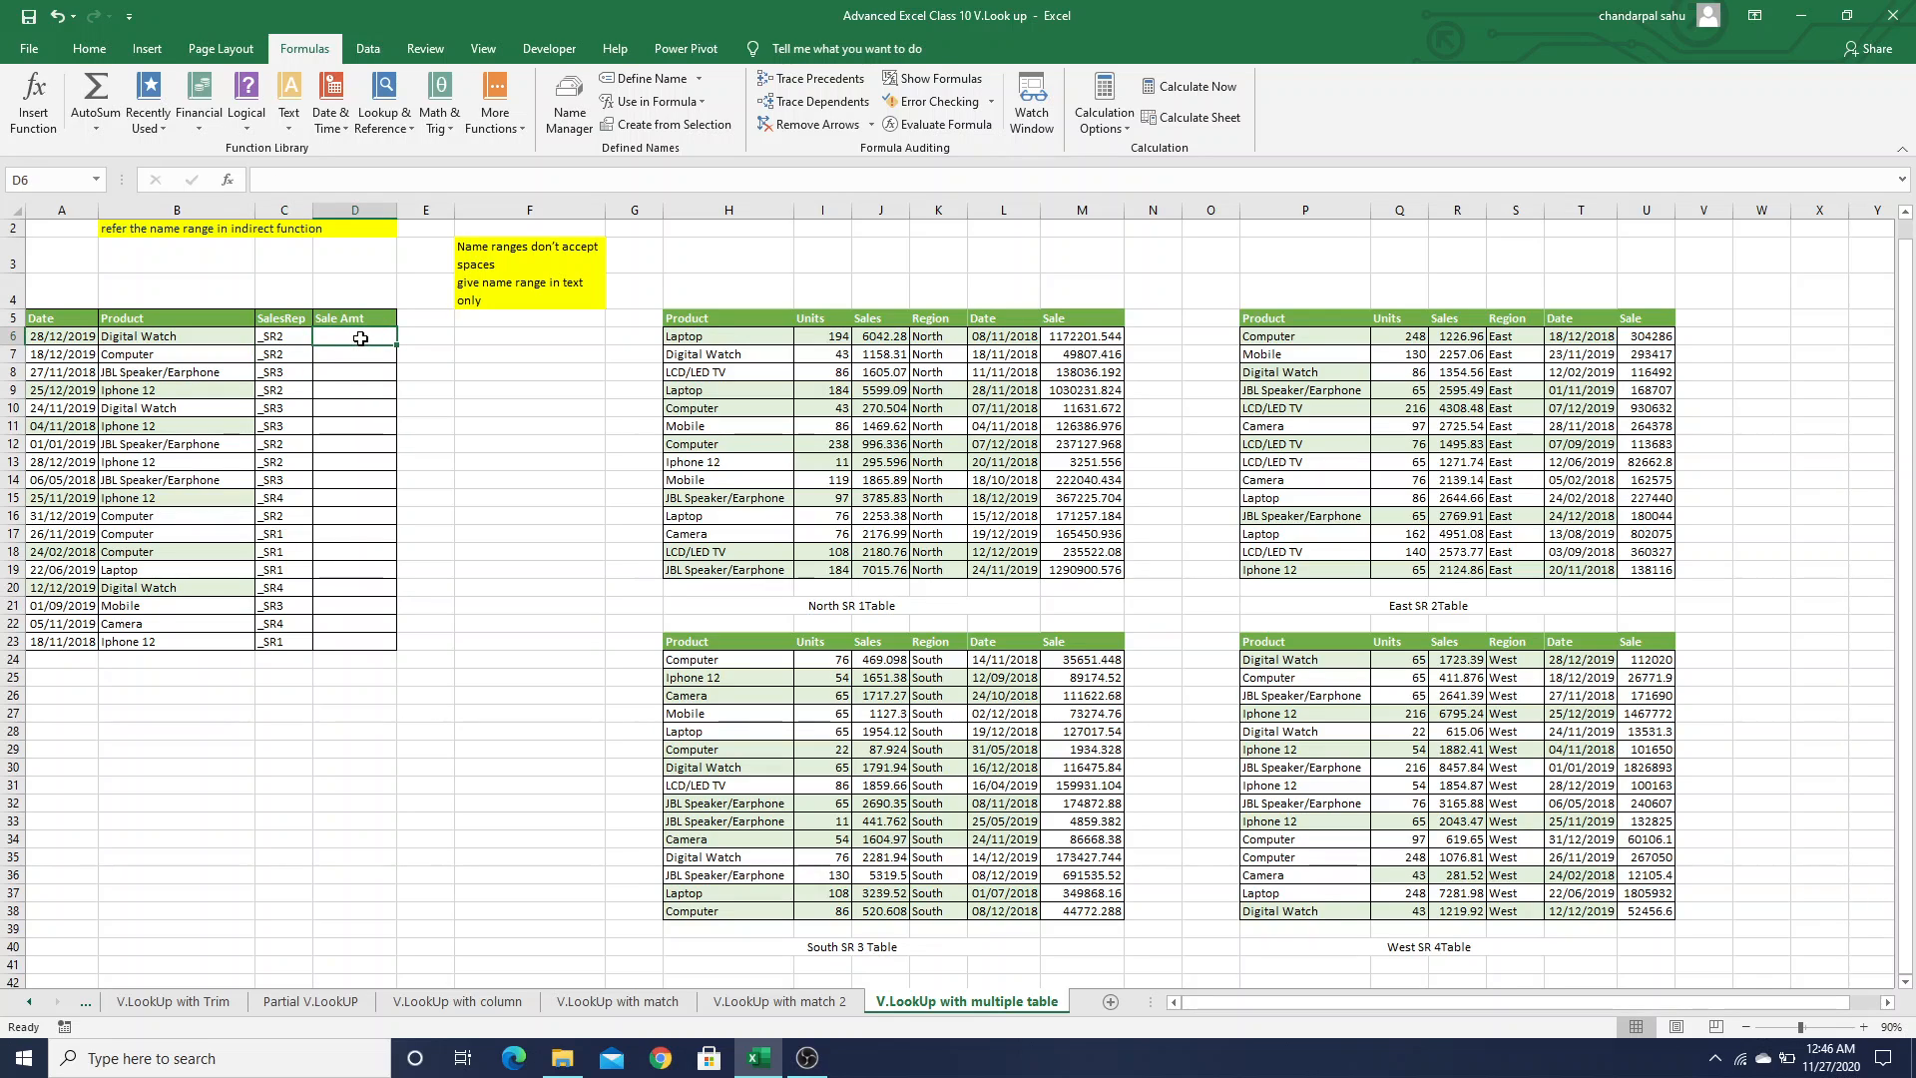
text(=vl)
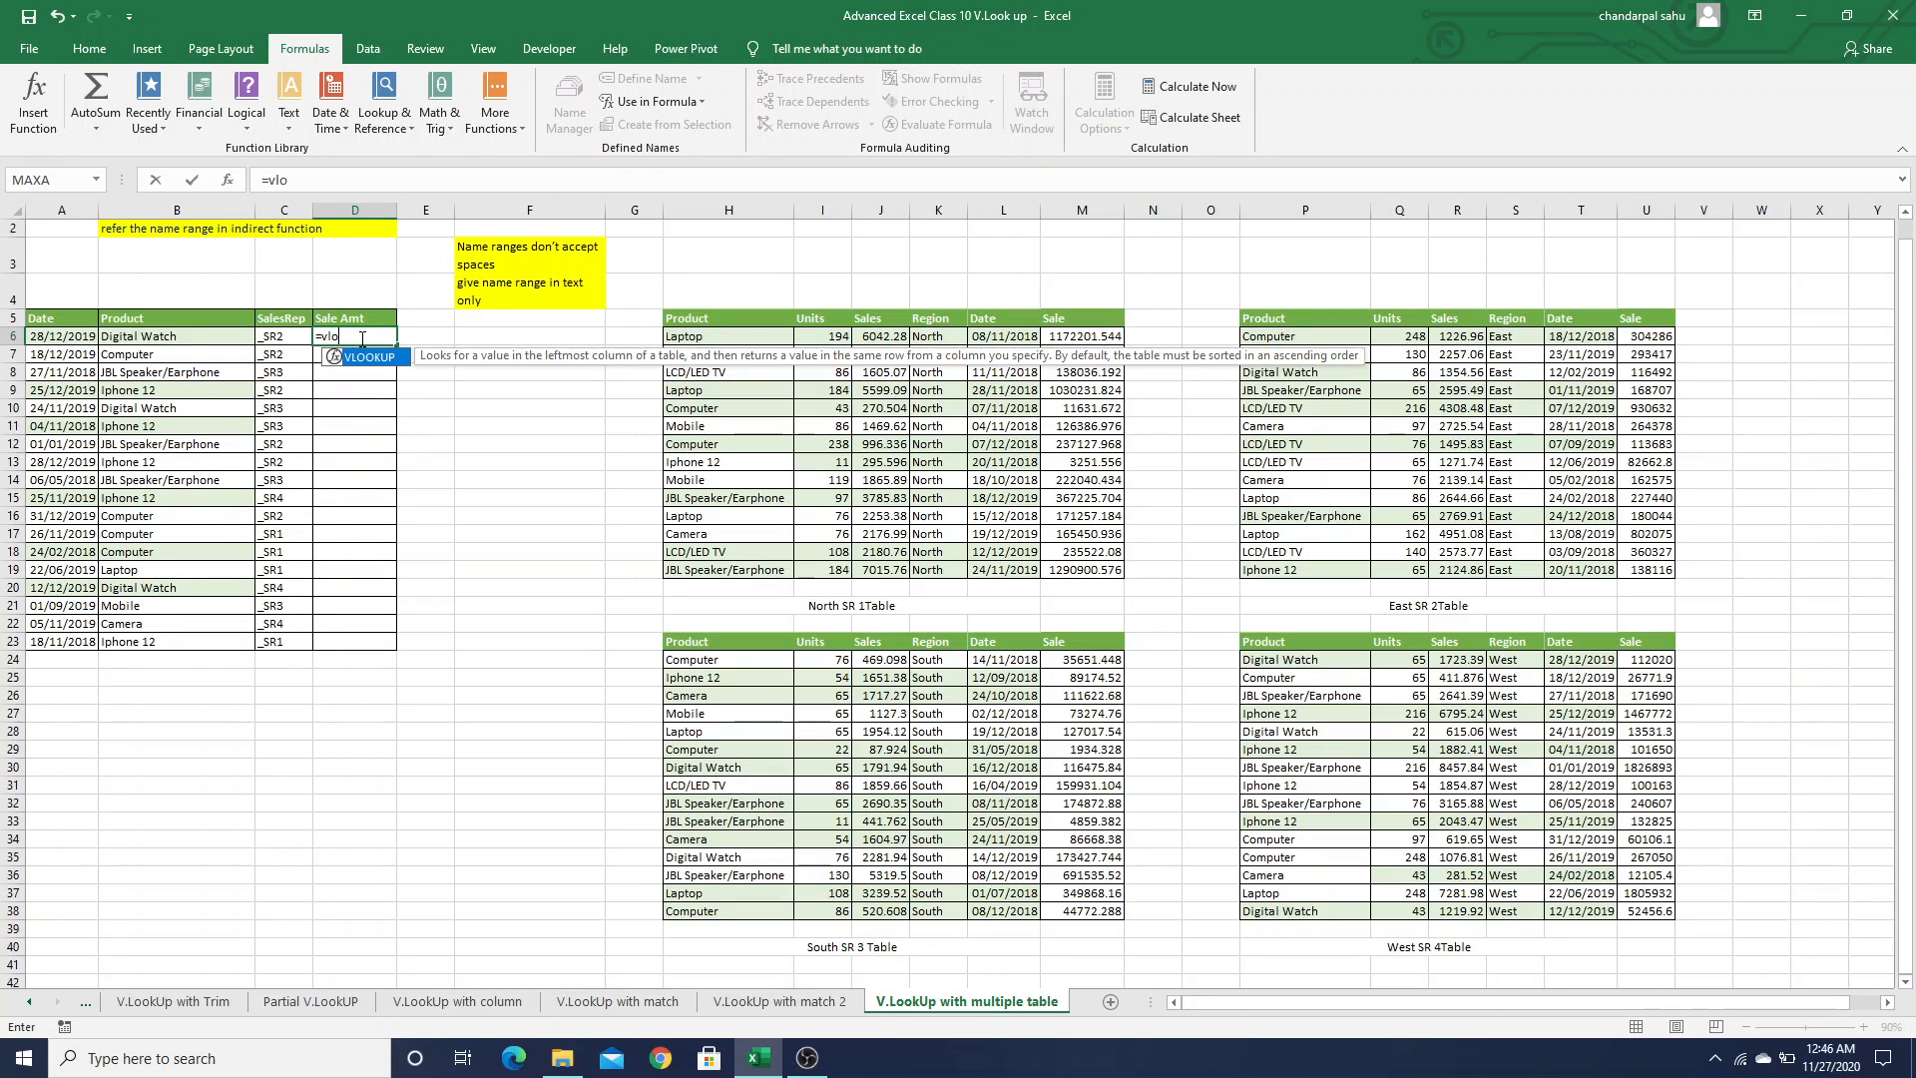
text(o)
key(Tab)
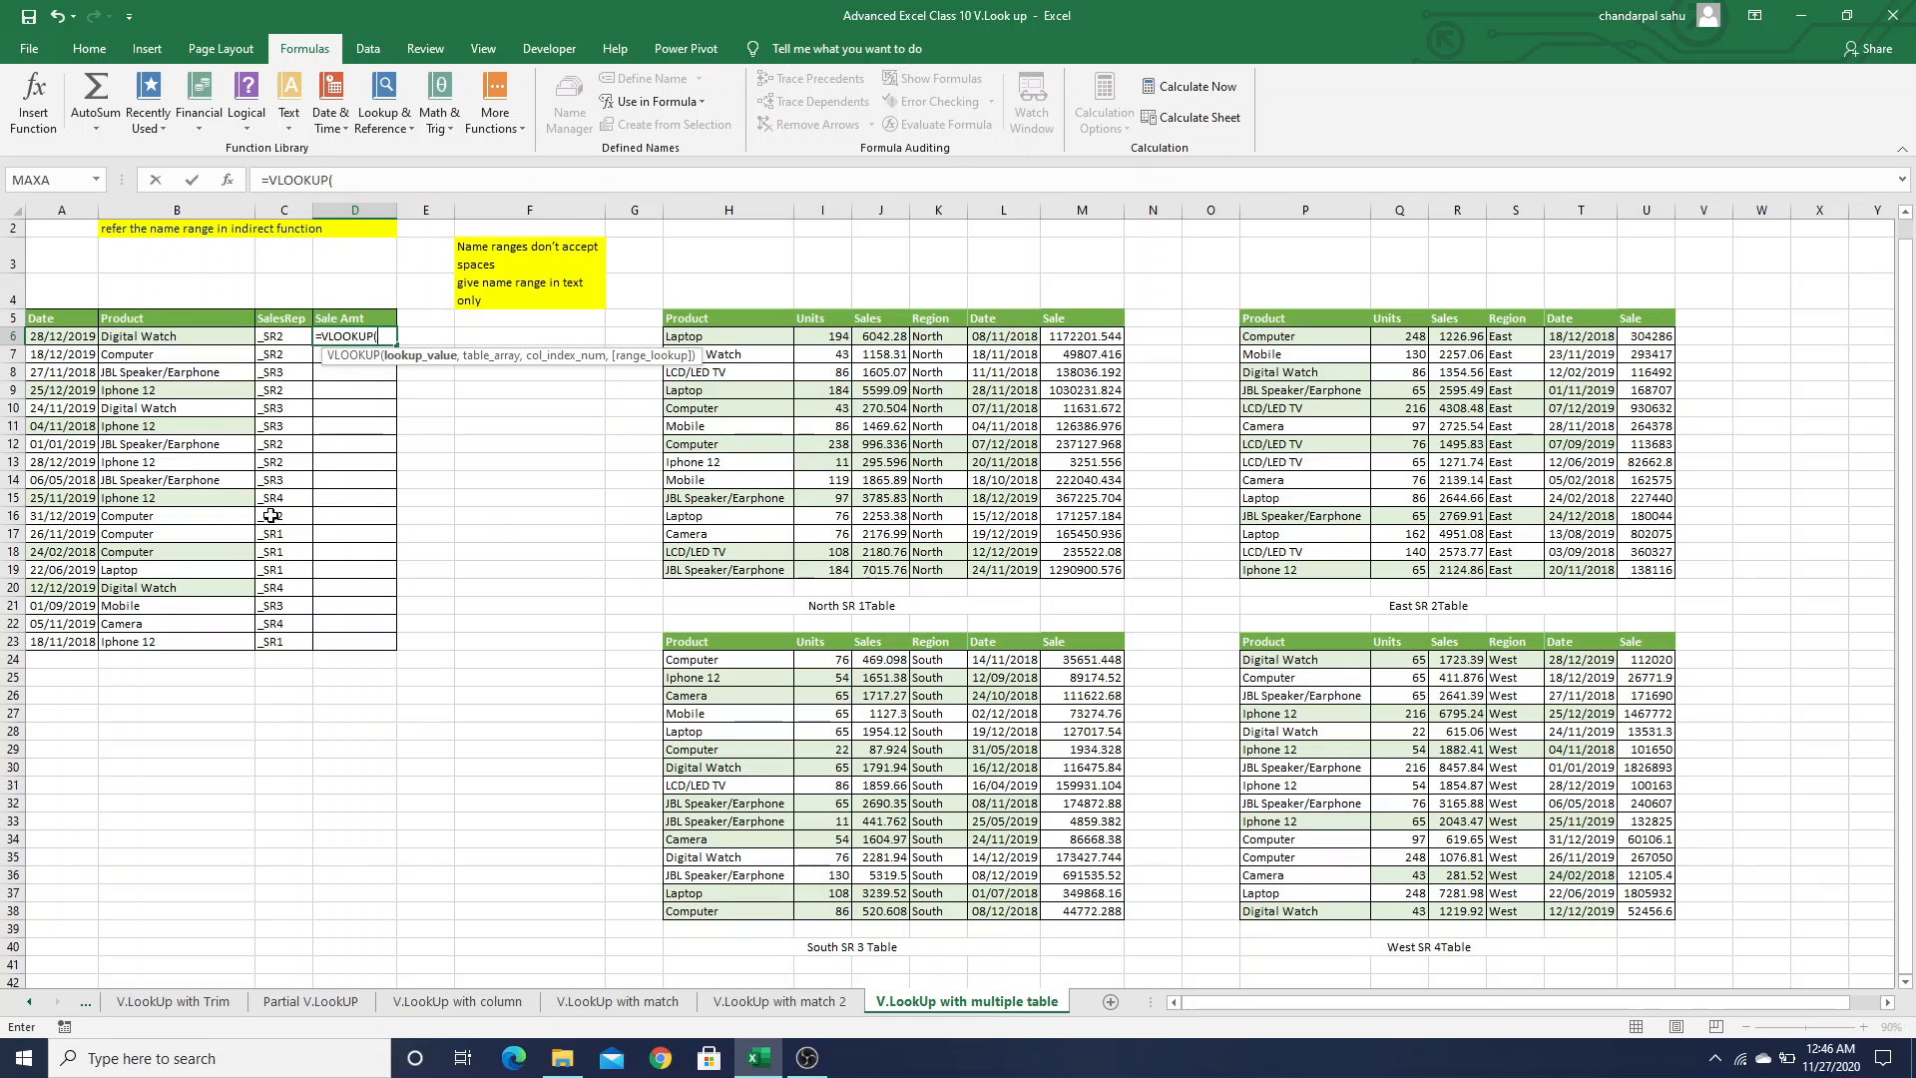
click(160, 335)
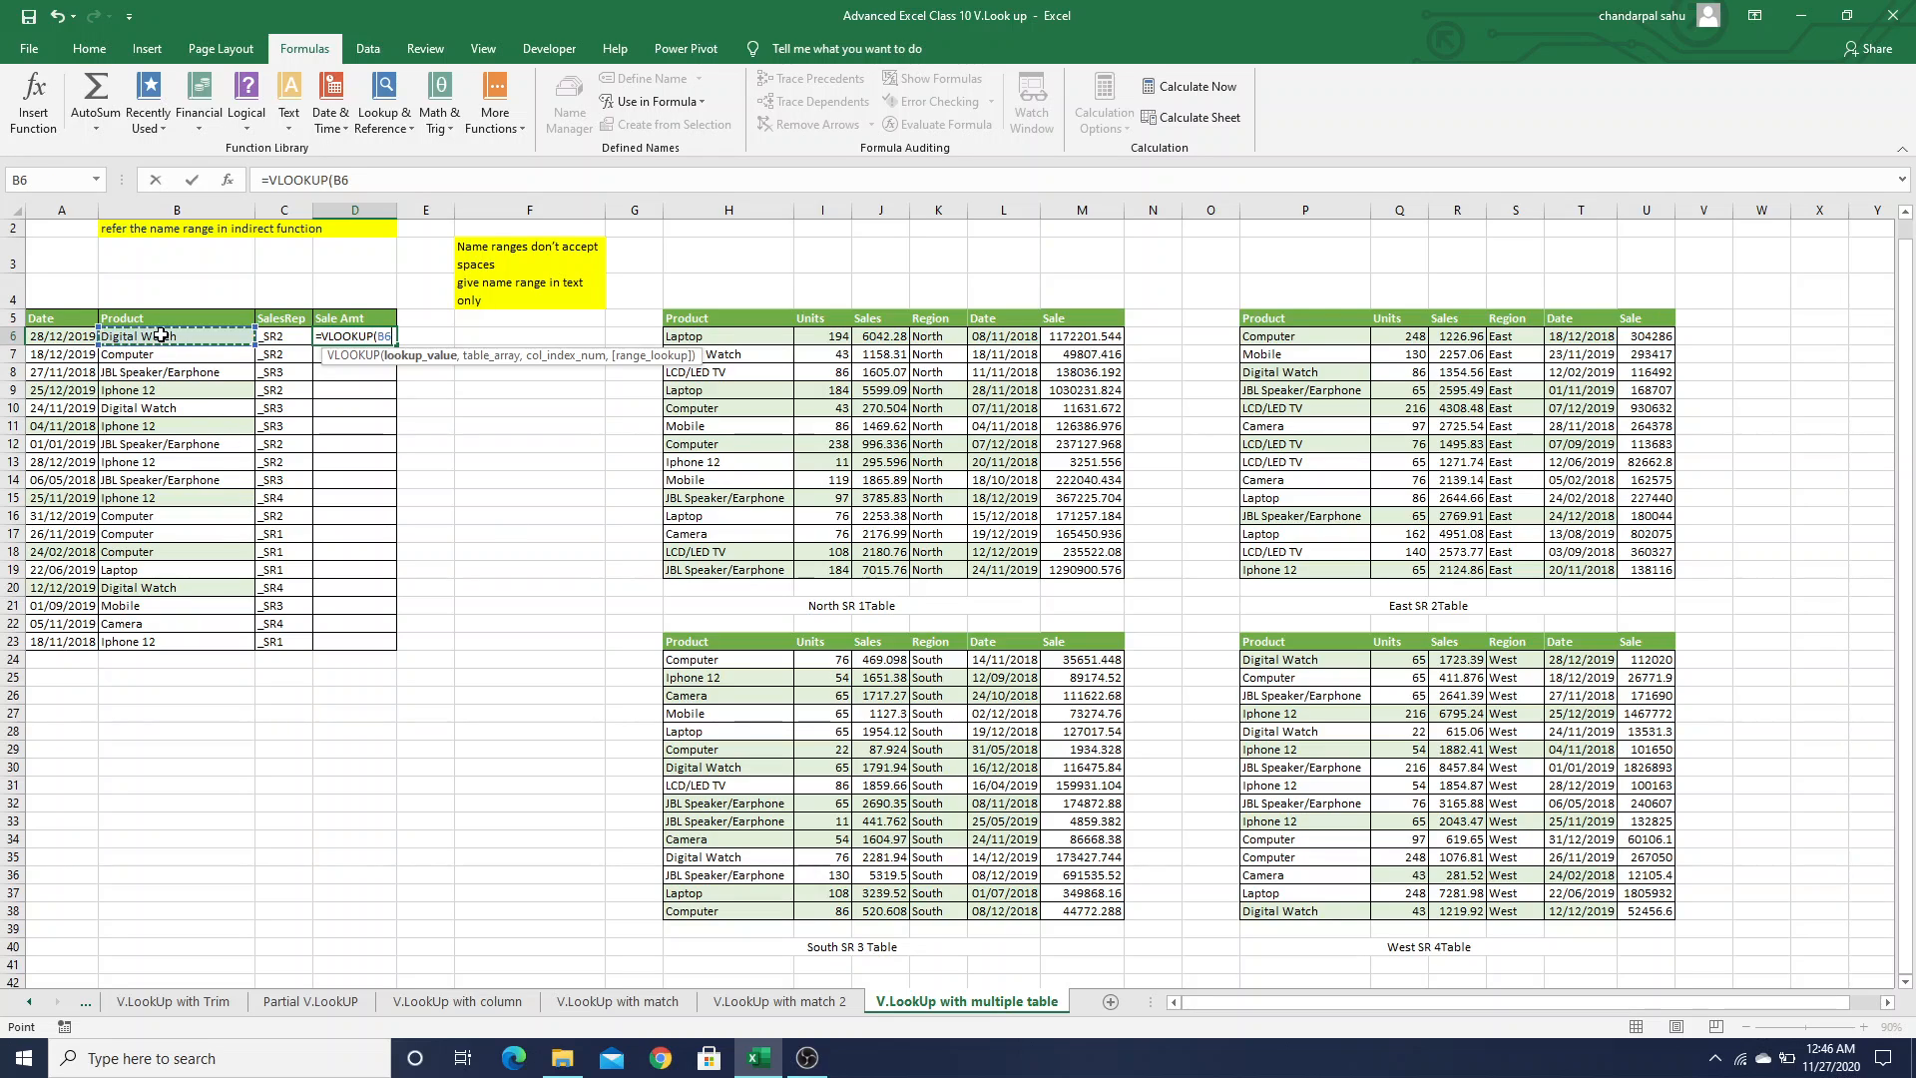
text(,)
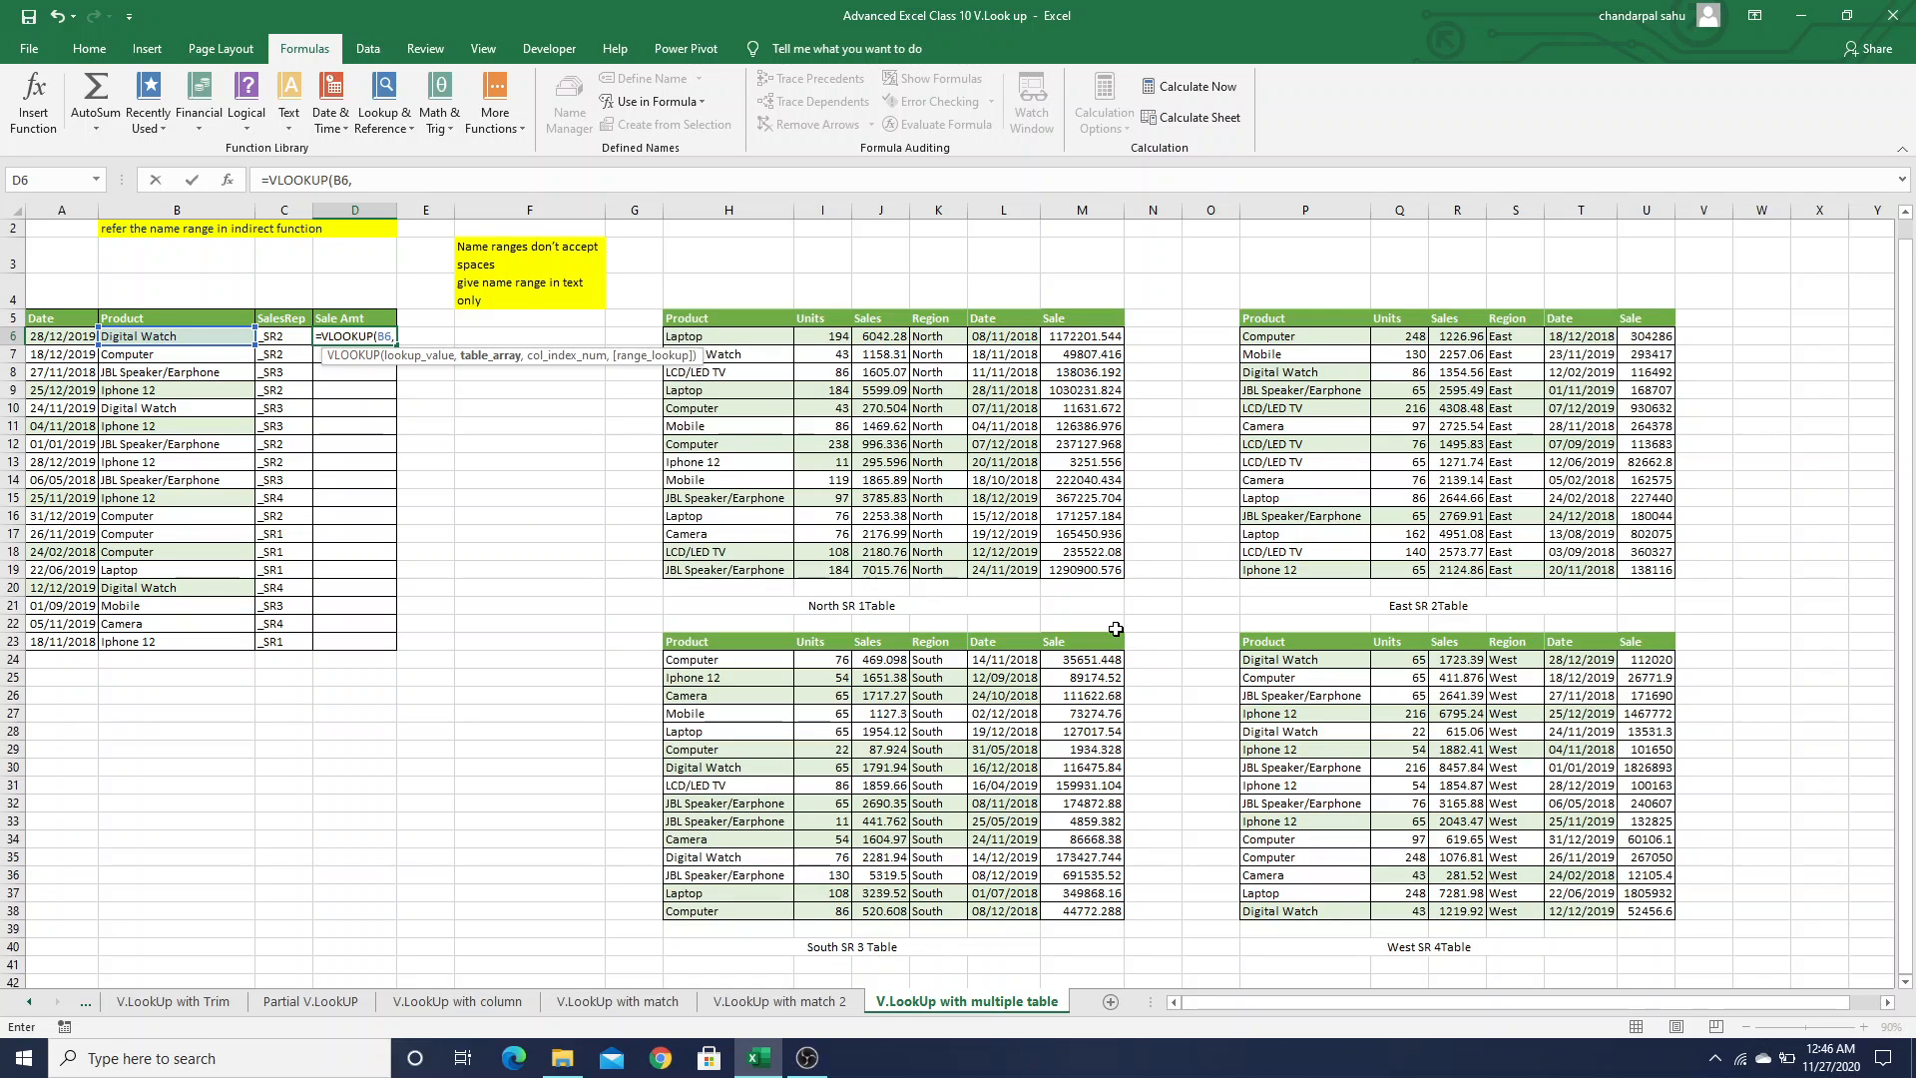
Add INDIRECT(C6) as the VLOOKUP table array in D6, so the SalesRep code supplies the named range
text(indi)
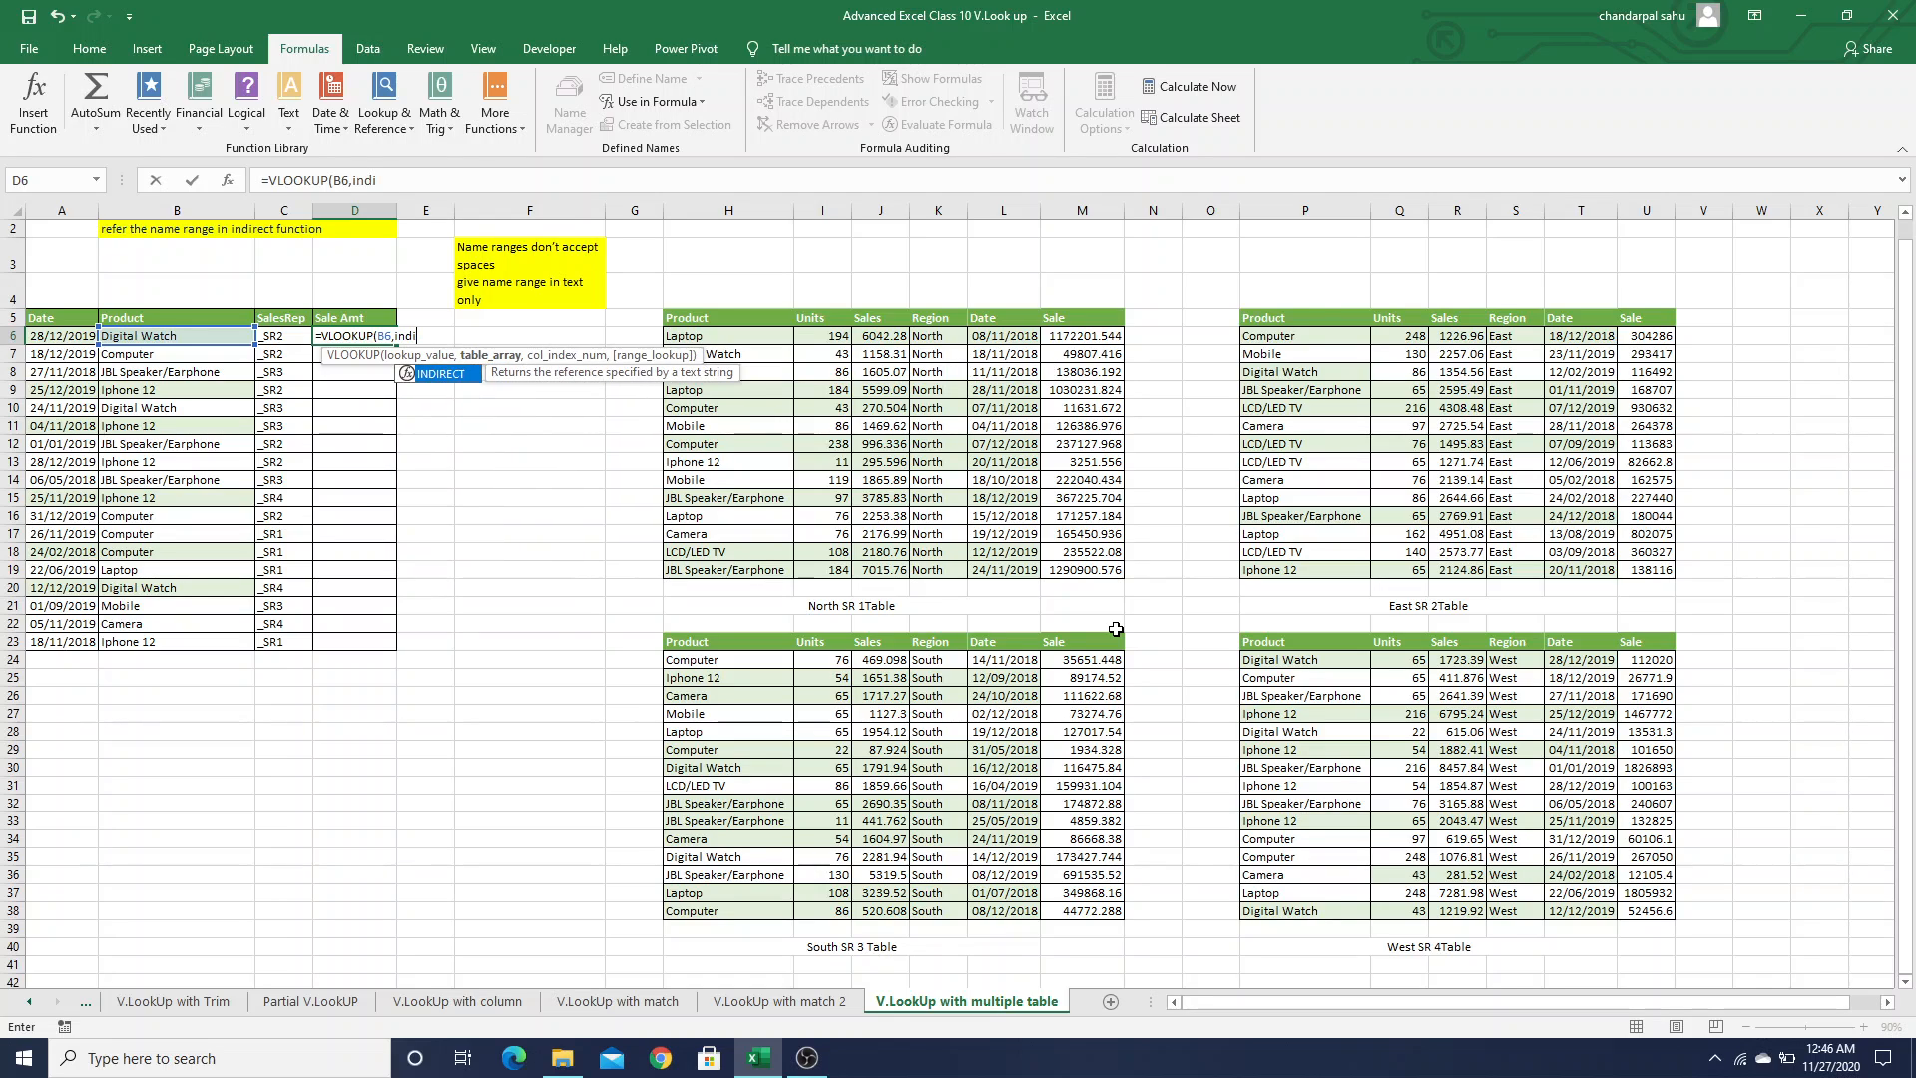
key(Tab)
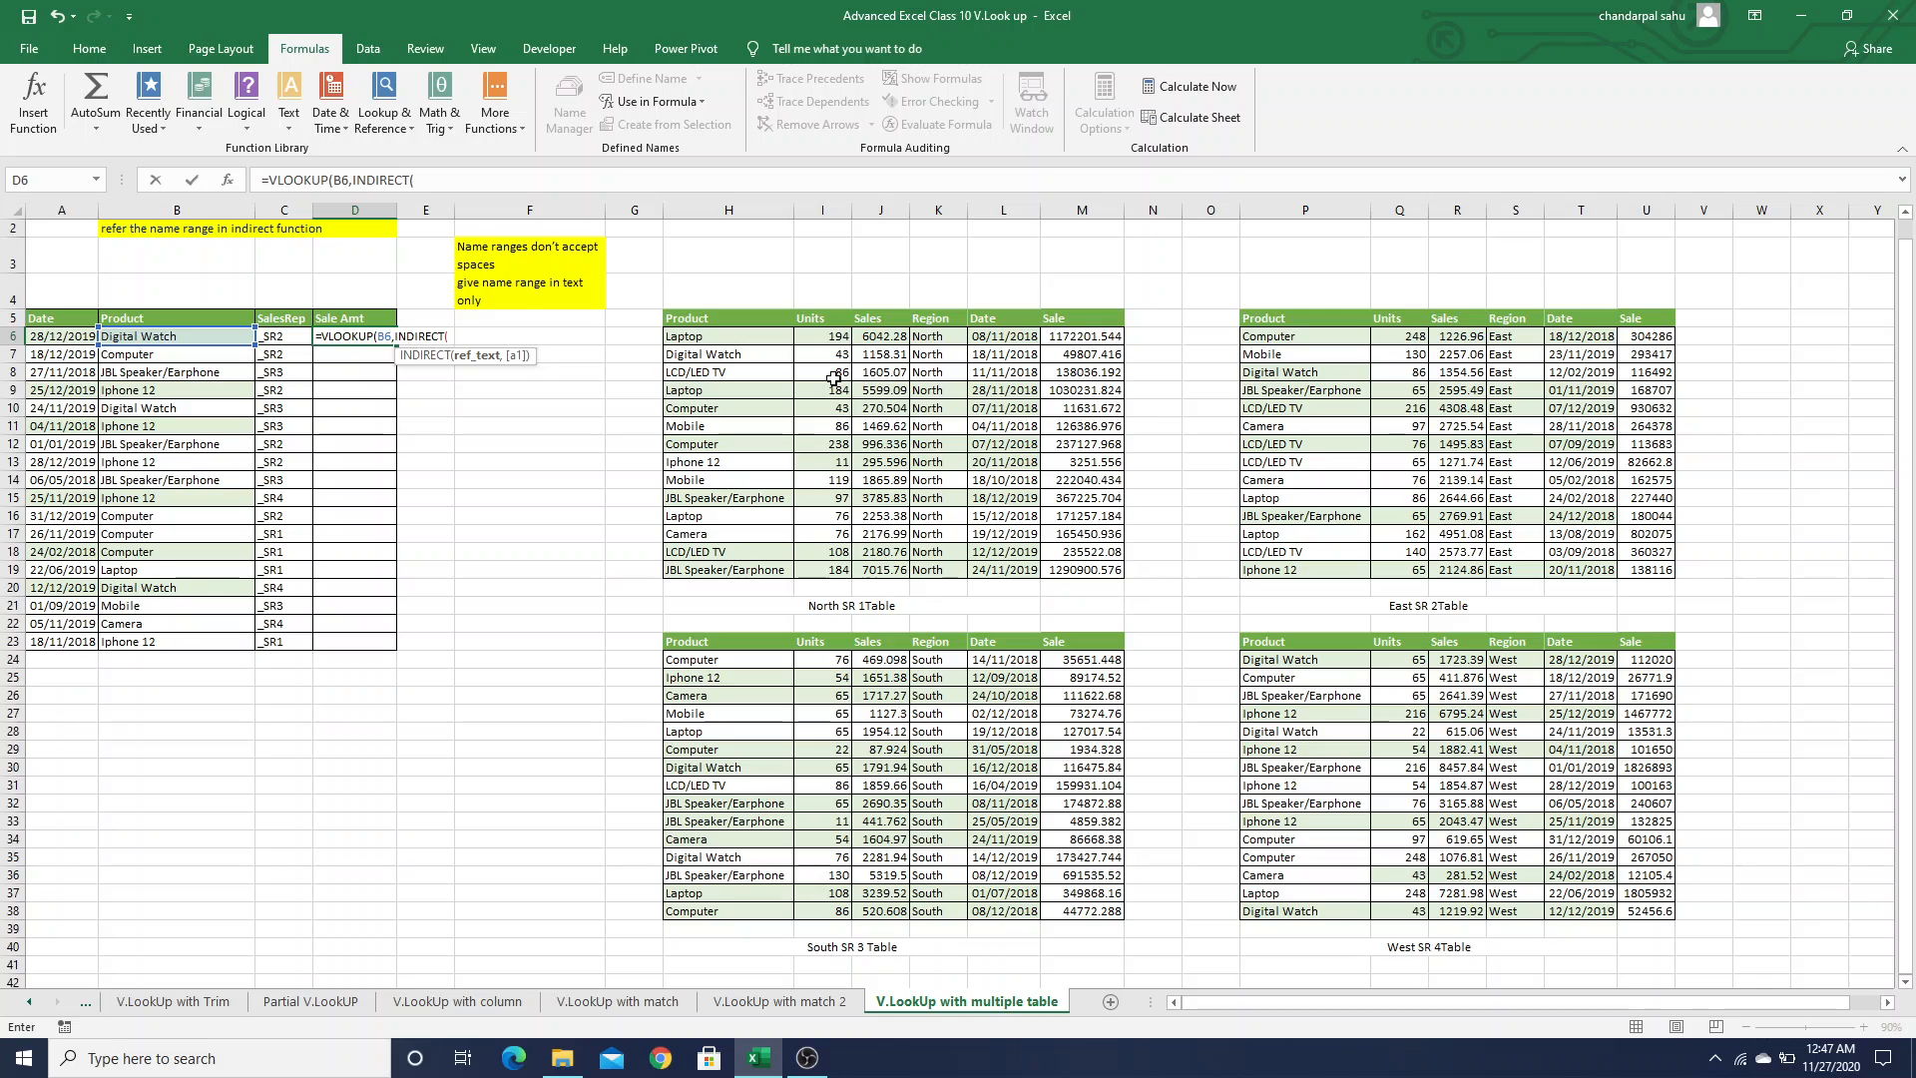
click(280, 341)
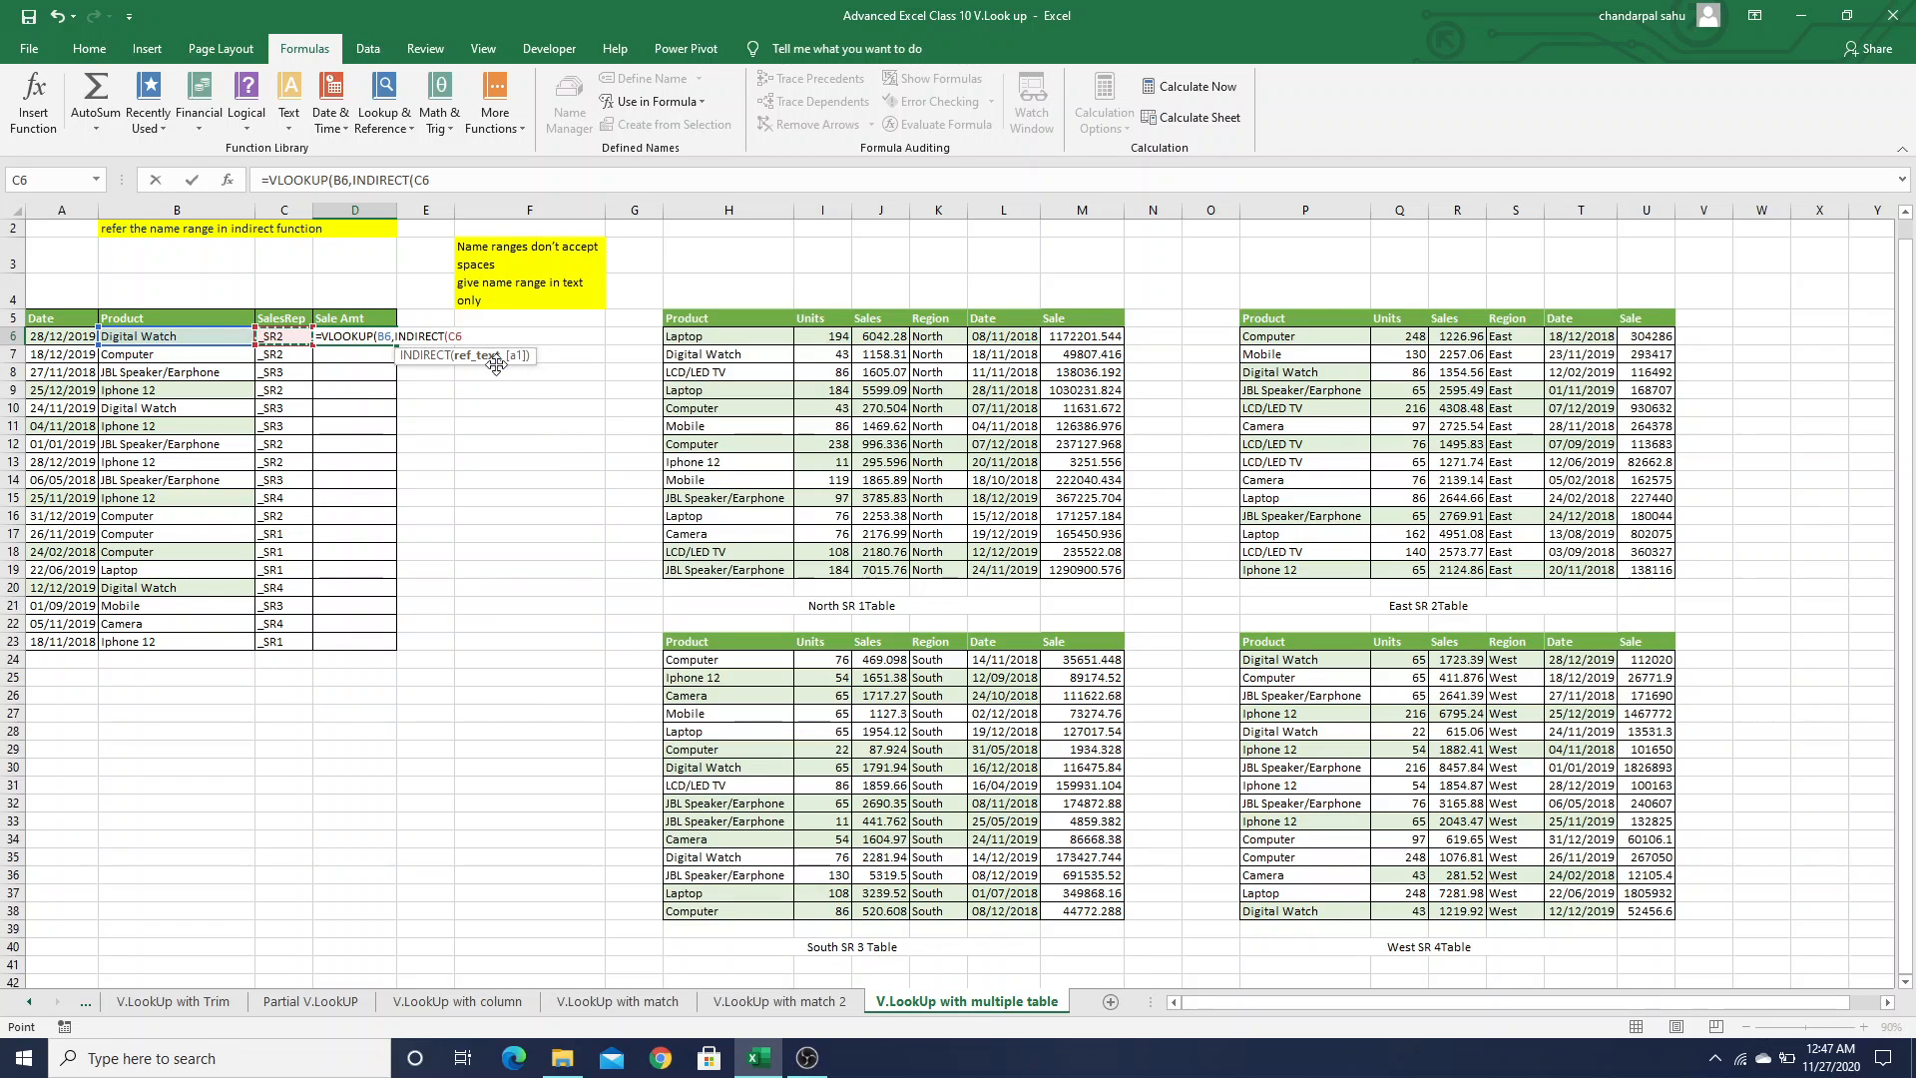
text())
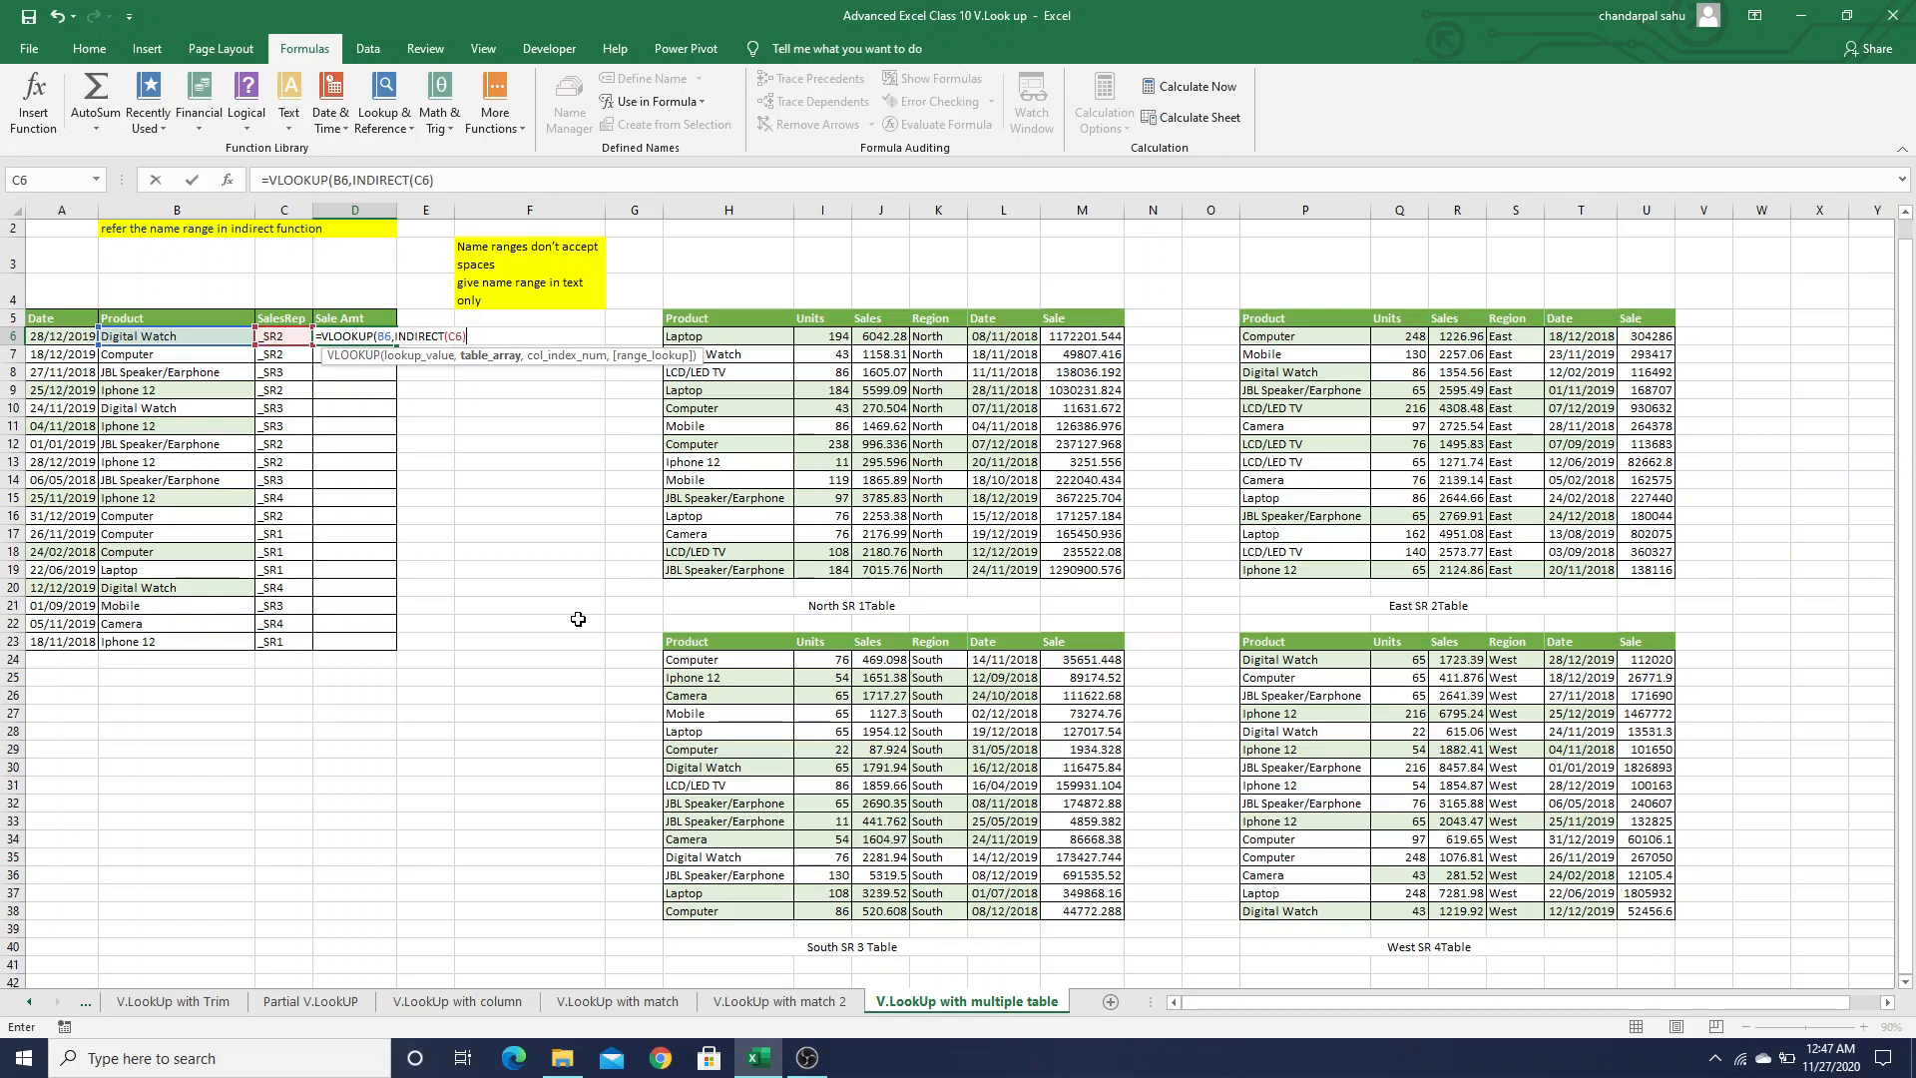
Evaluate the INDIRECT(C6) argument inside the formula to inspect the table it returns, and undo the evaluation
click(489, 356)
key(F9)
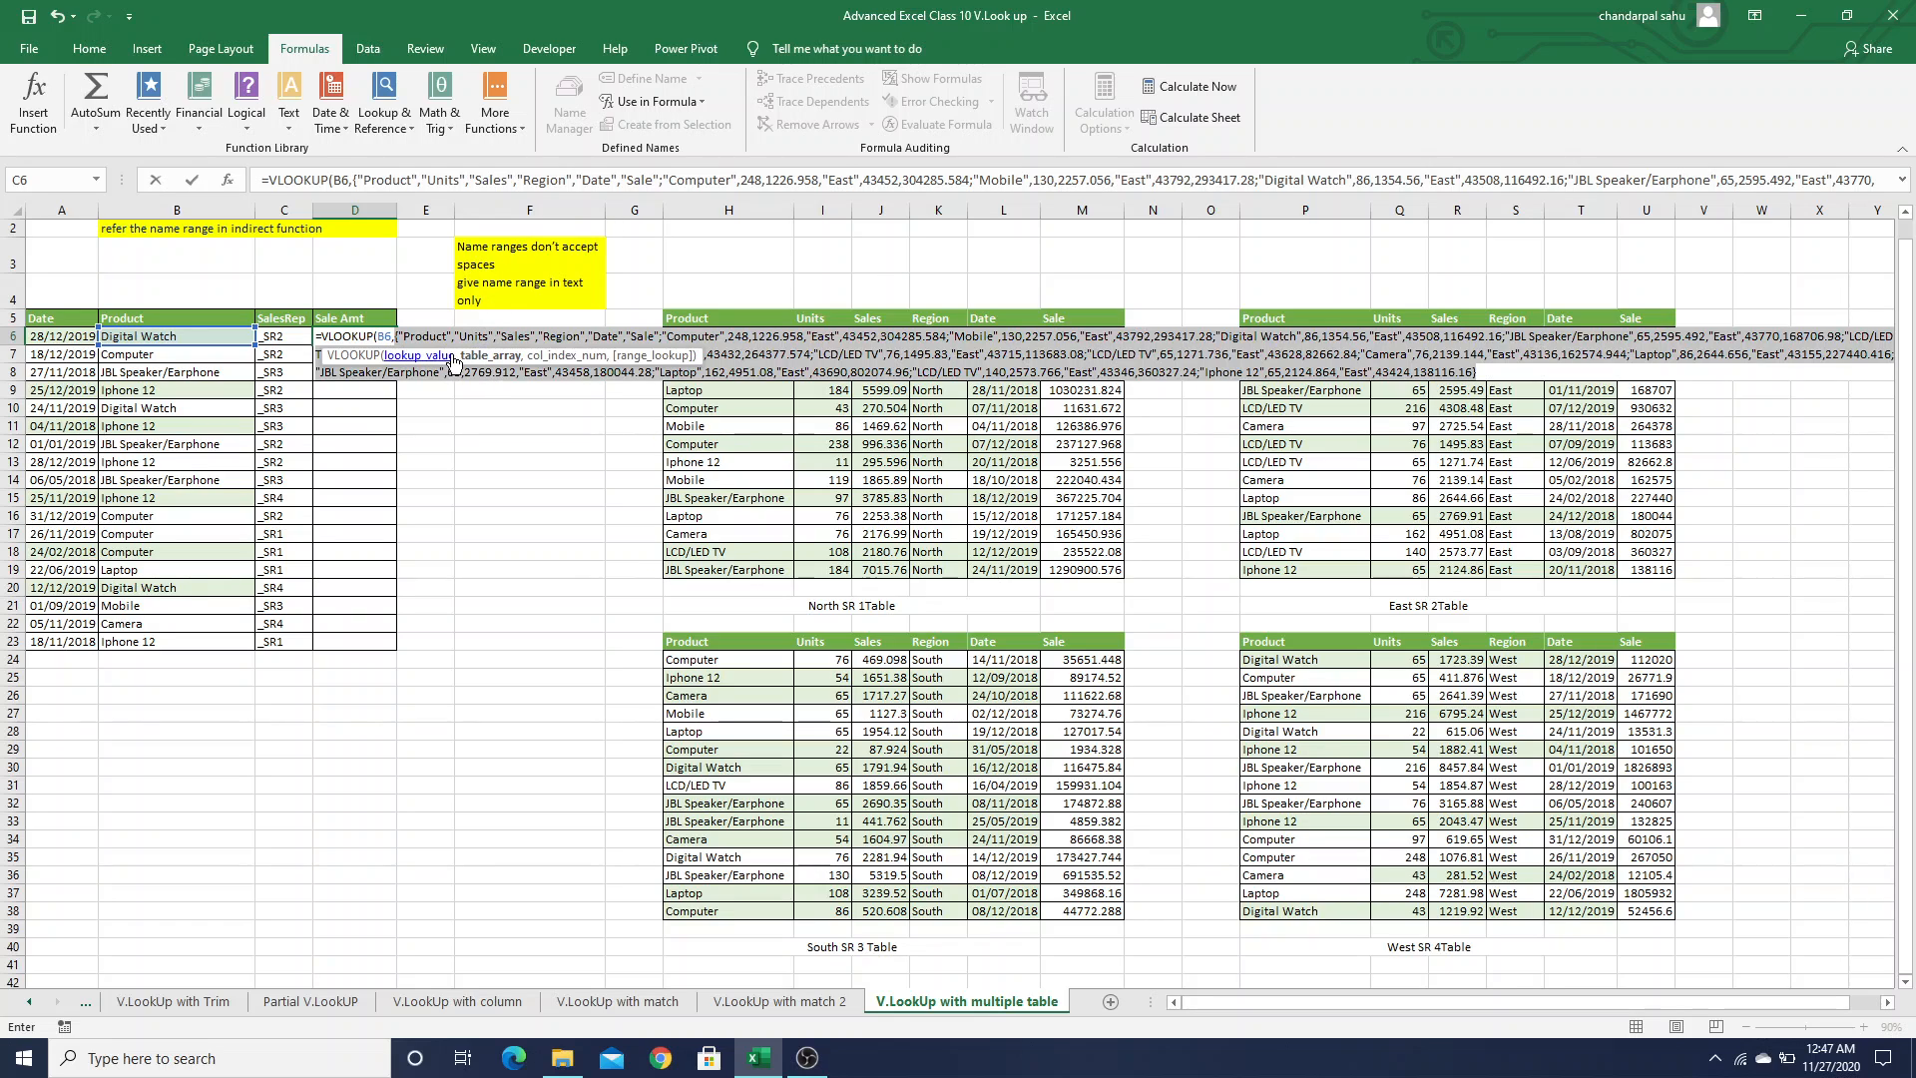
drag(444, 351, 226, 247)
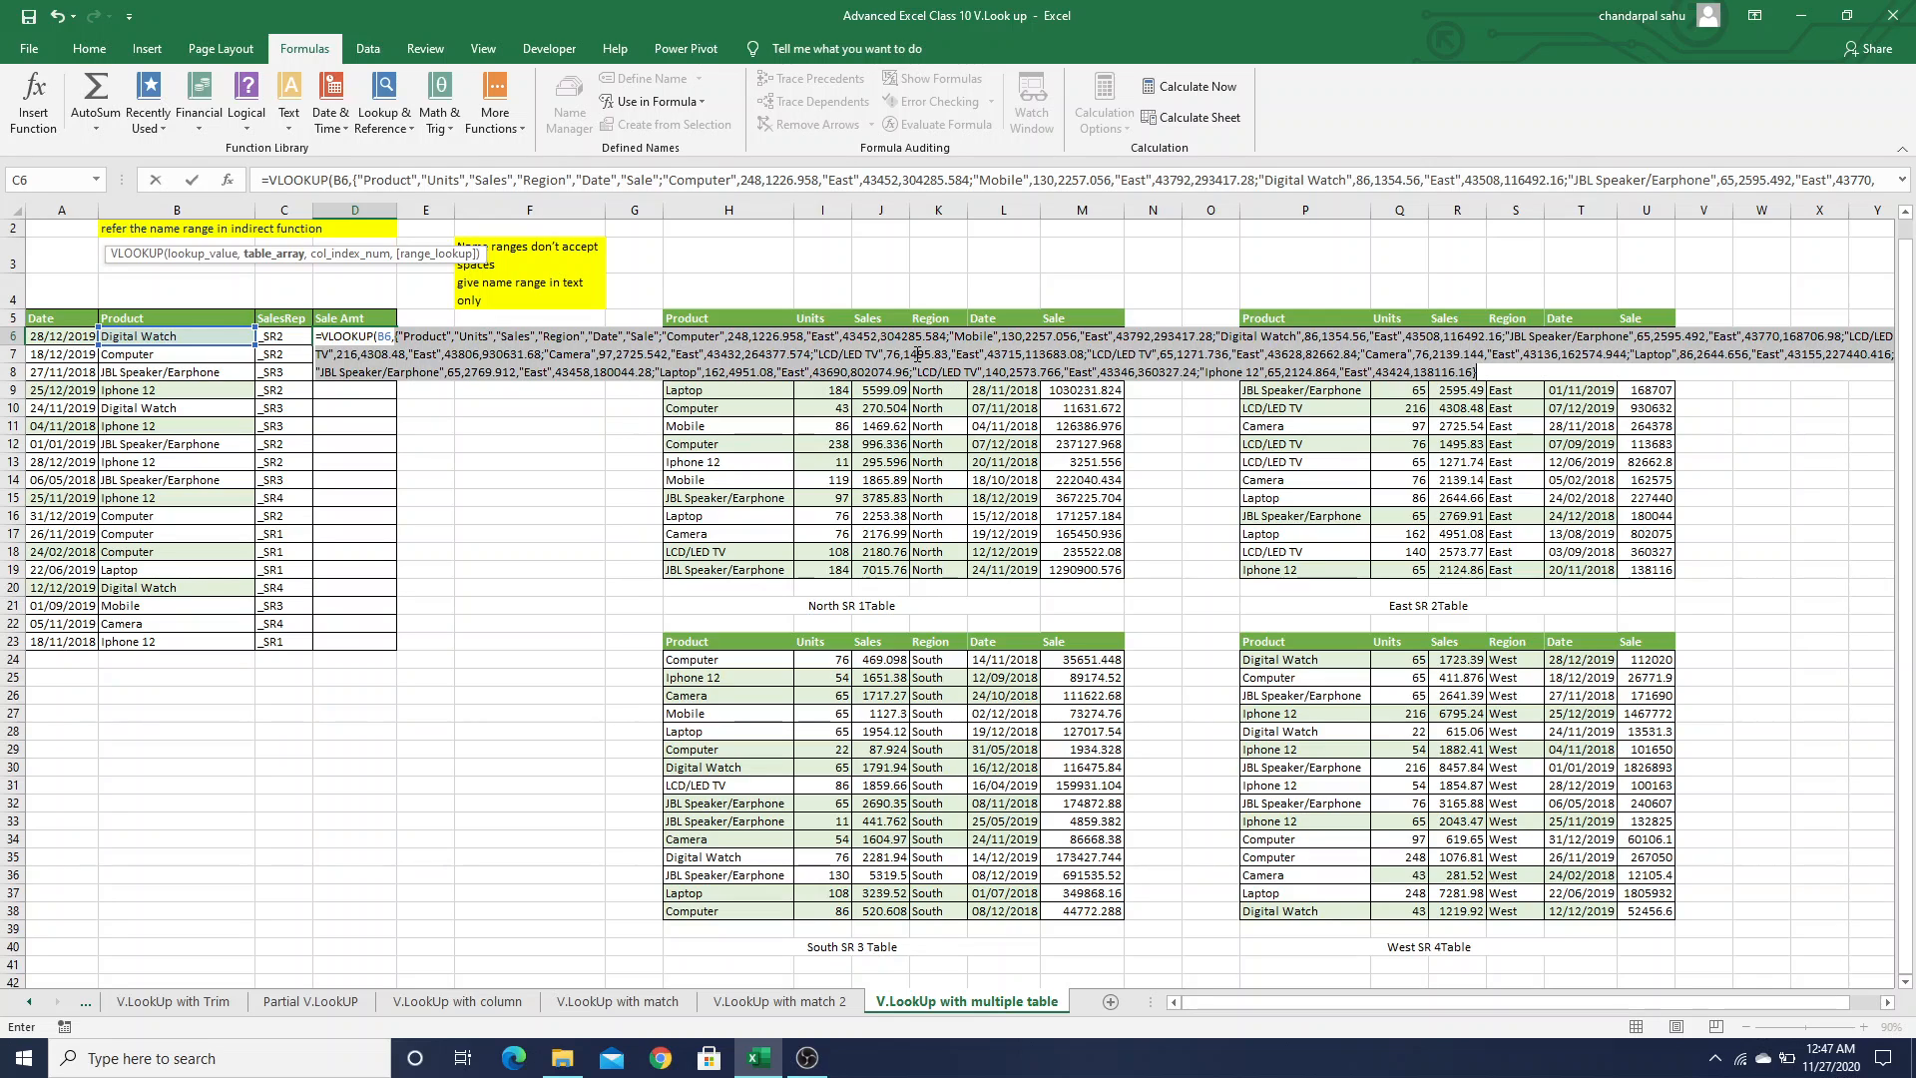
key(ctrl+z)
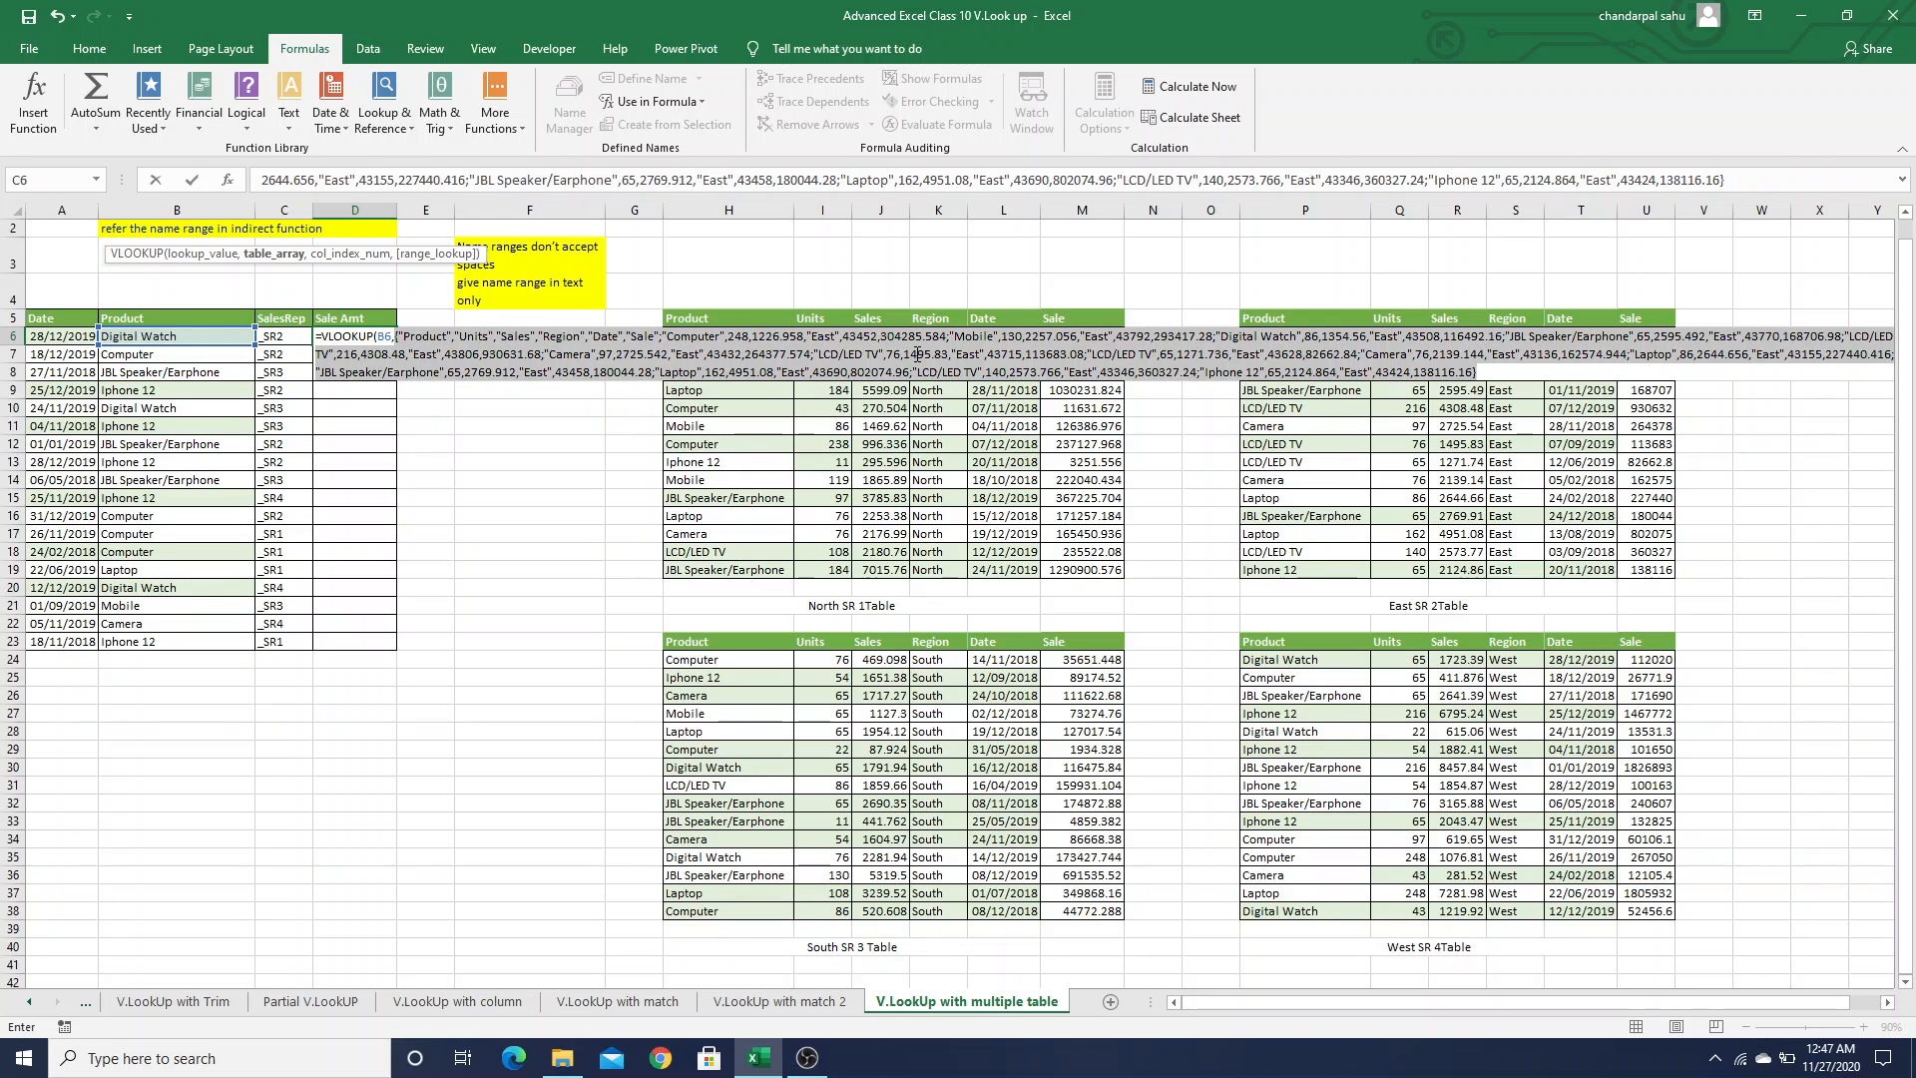
key(ctrl+z)
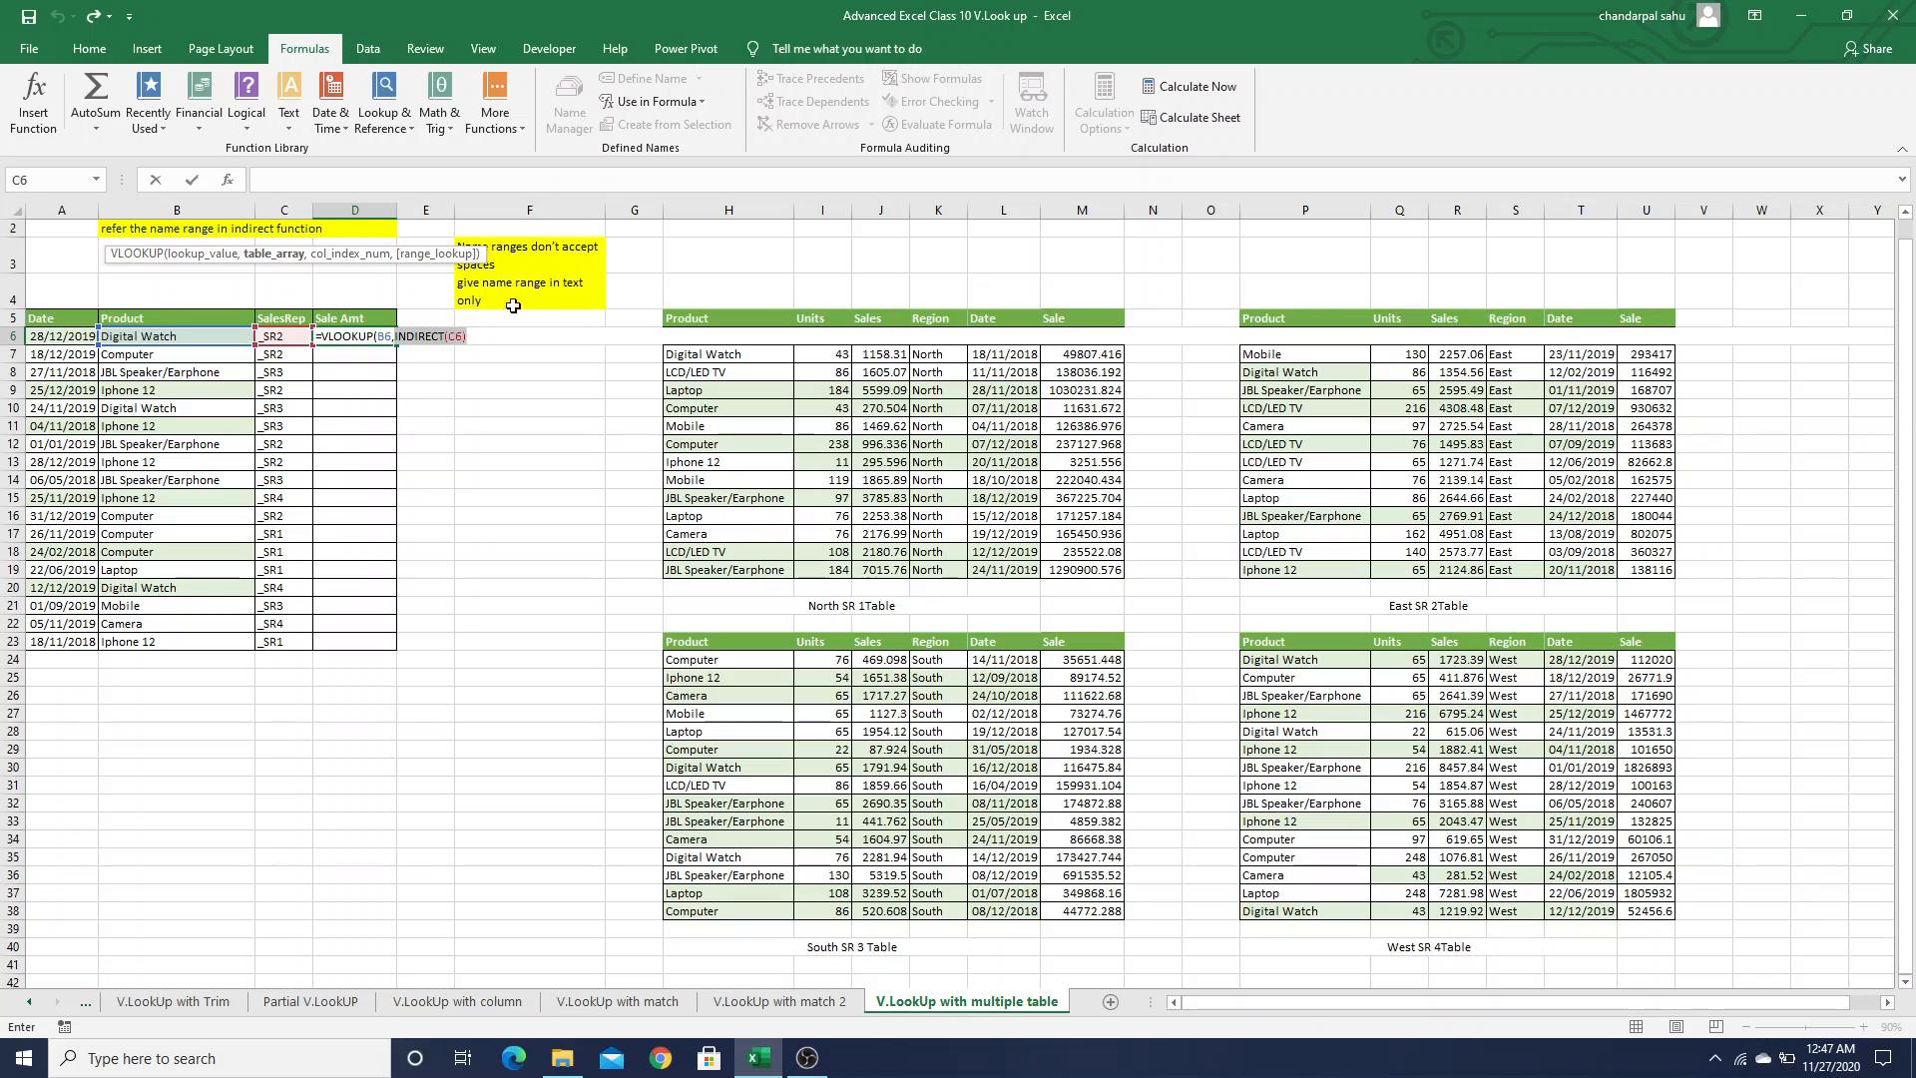
Complete the D6 formula with column index 6 and exact match 0, accepting the closing-parenthesis correction
click(485, 338)
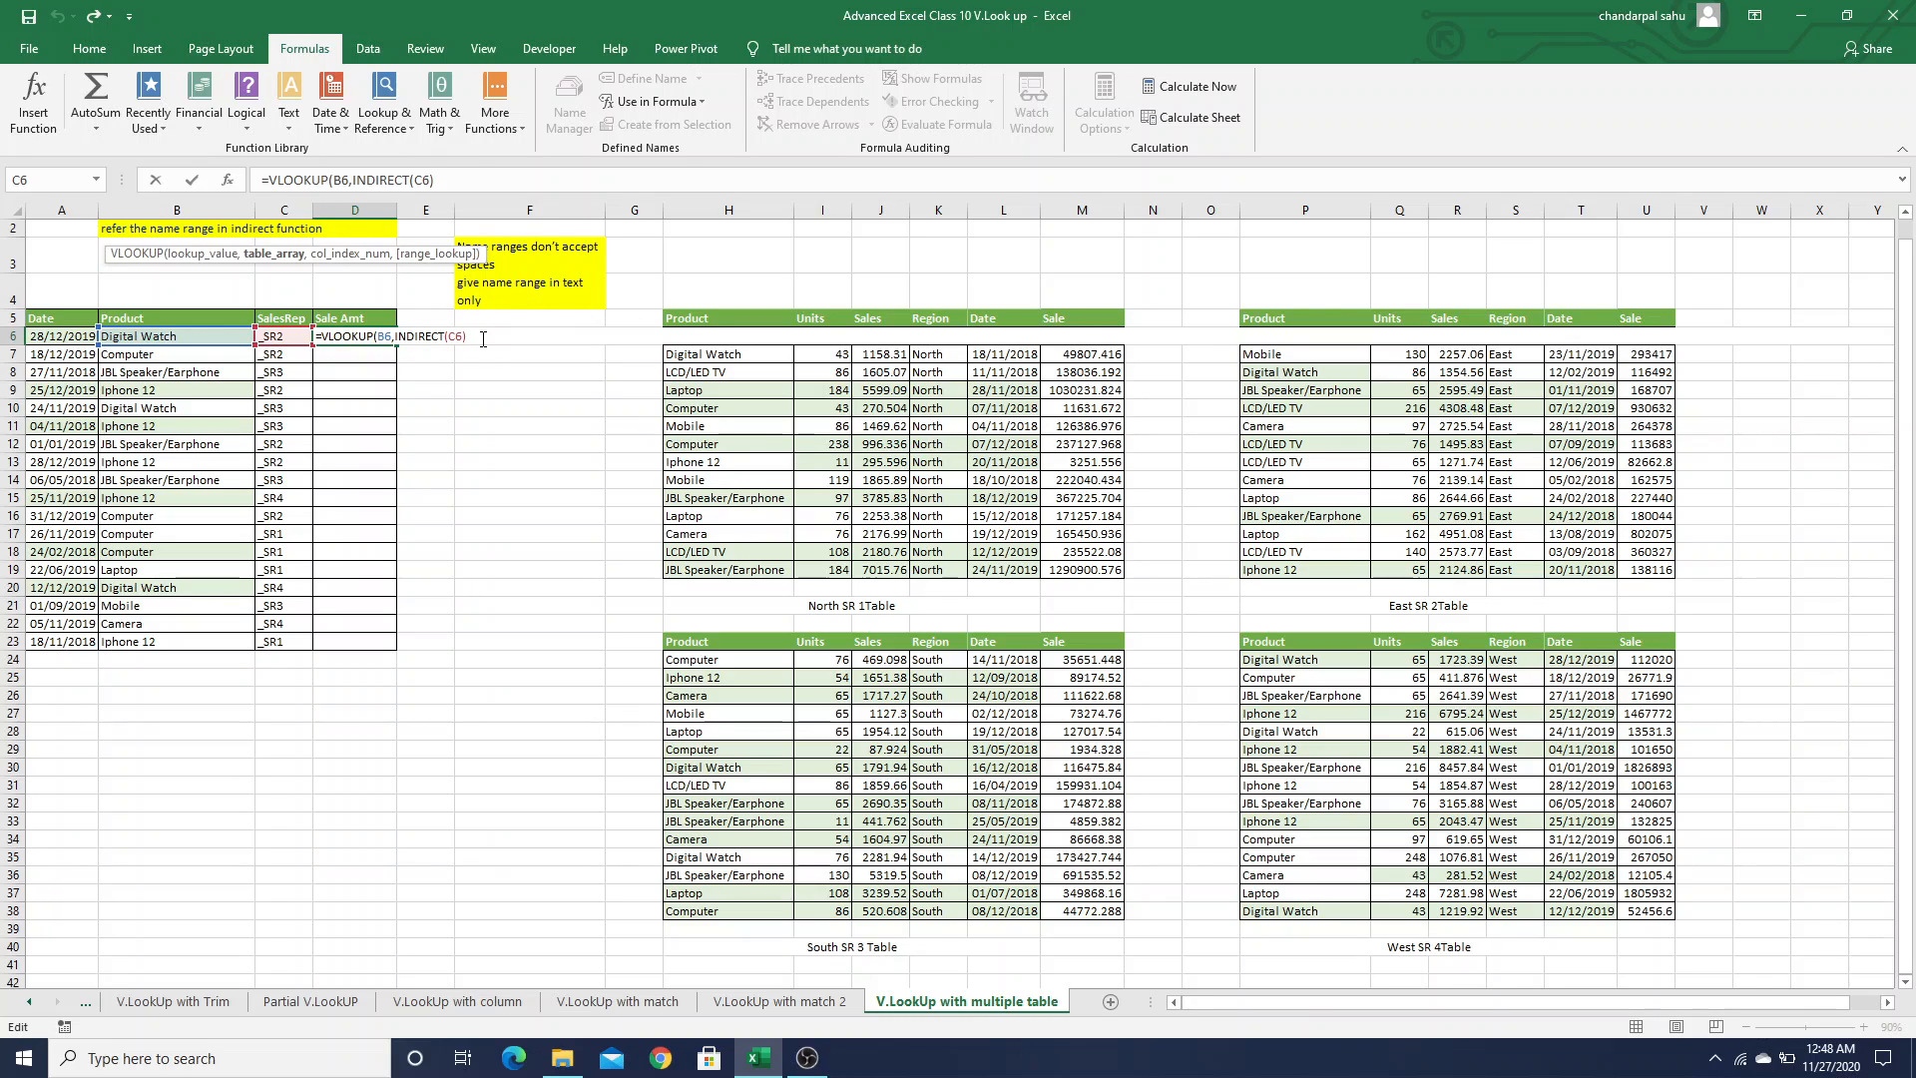
text(,)
text(6,0)
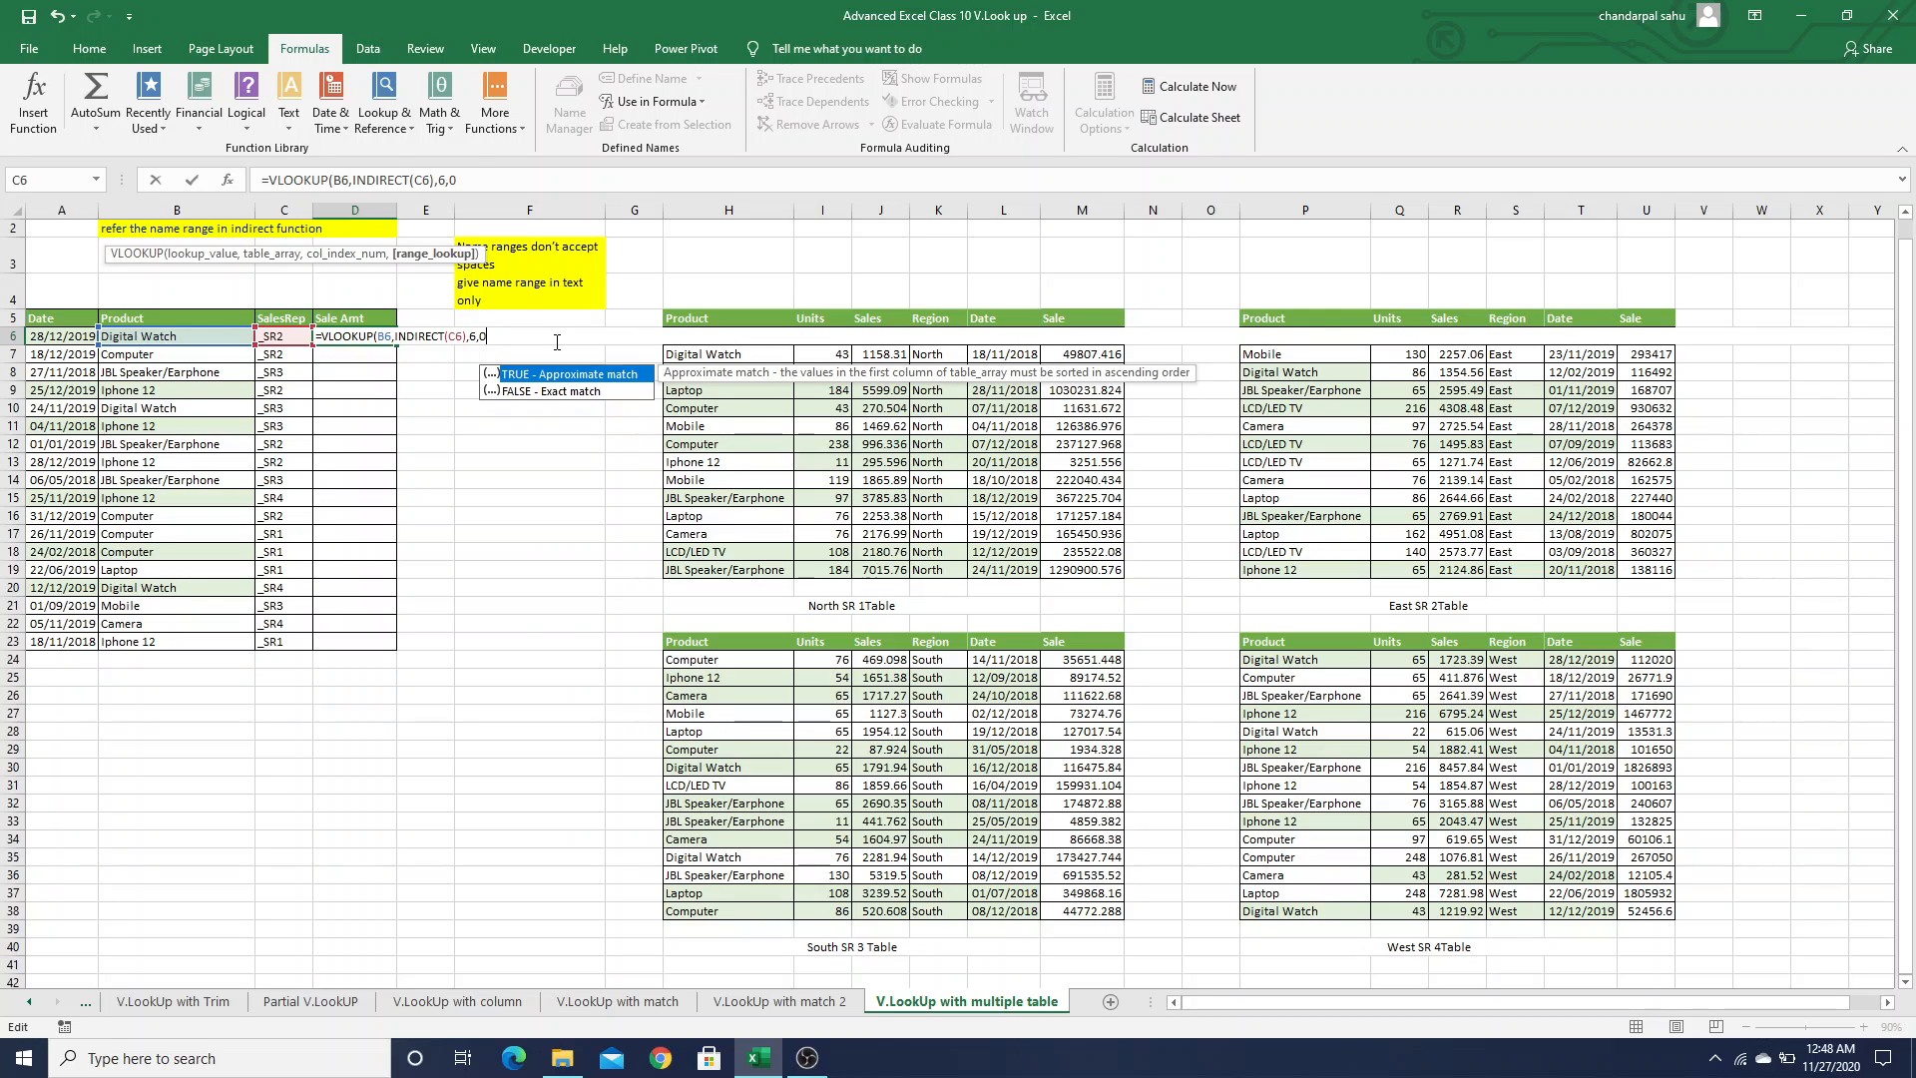
key(Return)
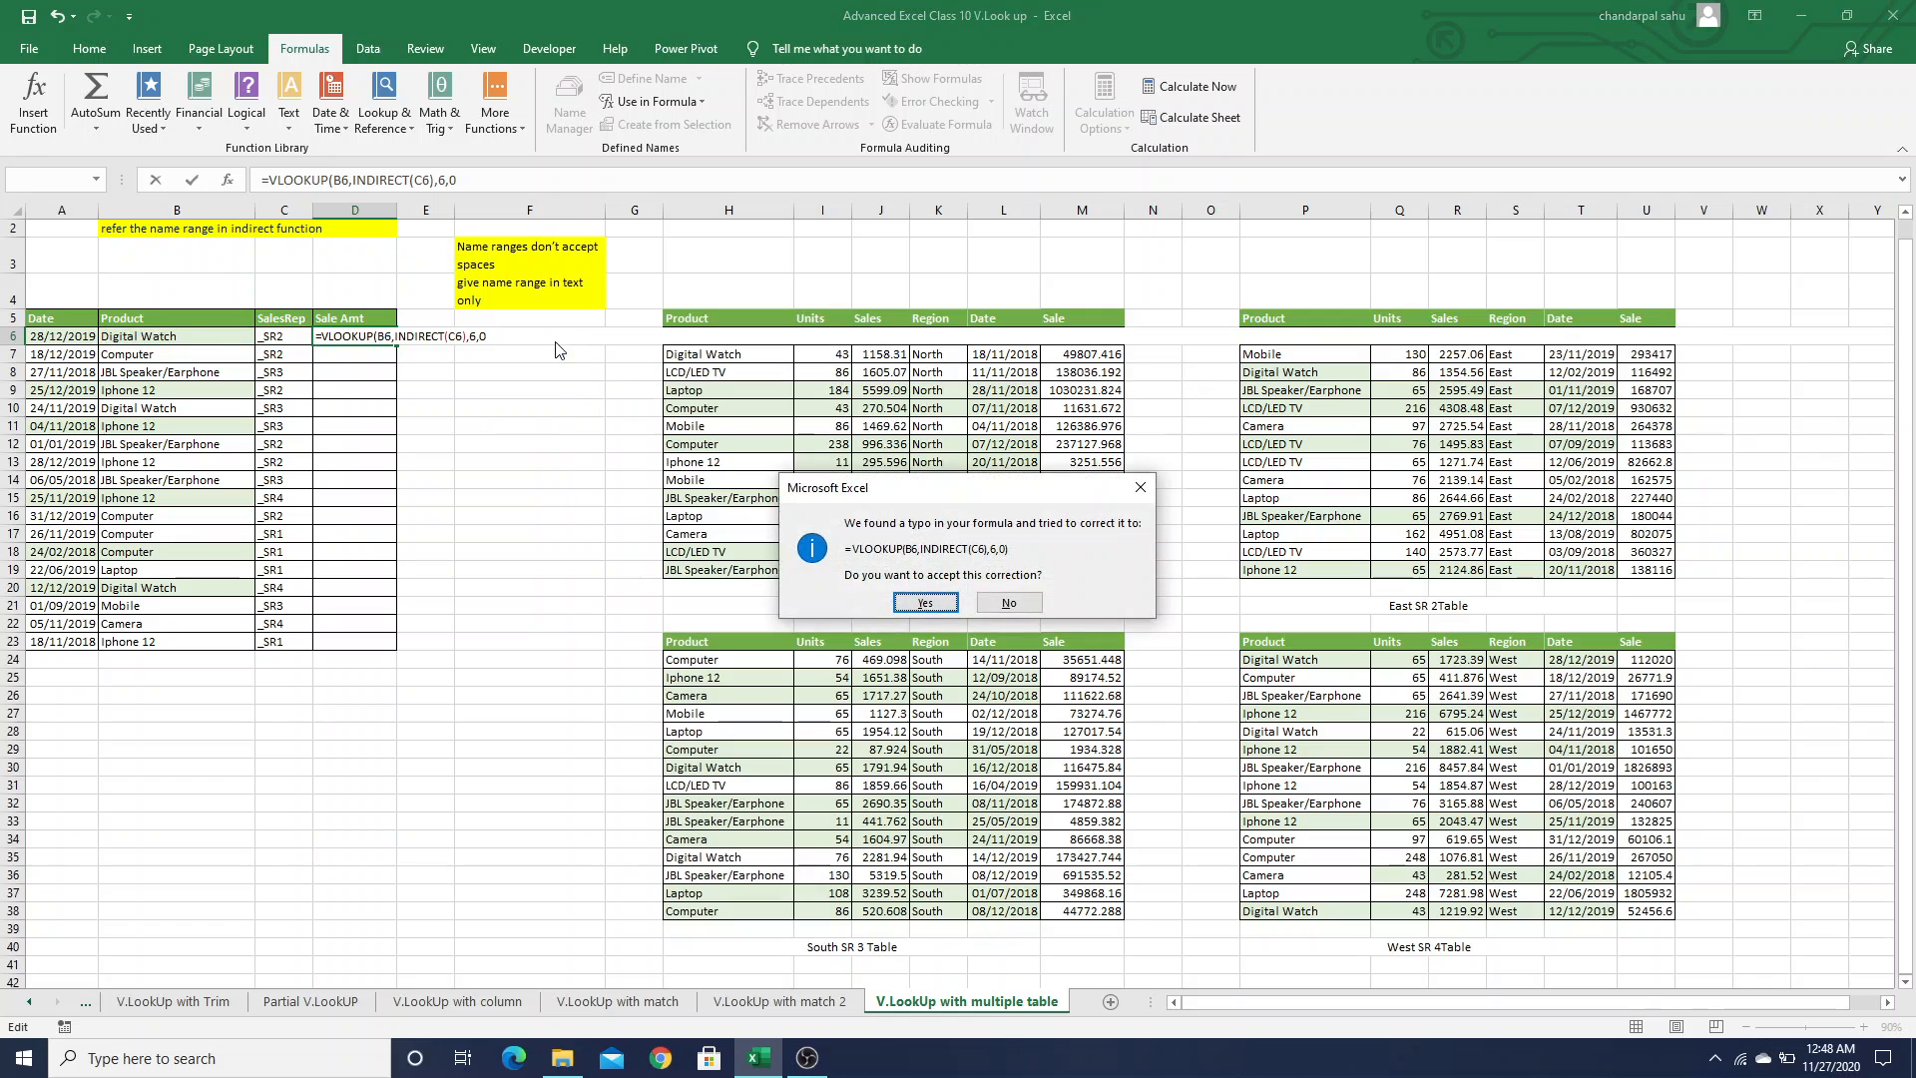
key(Return)
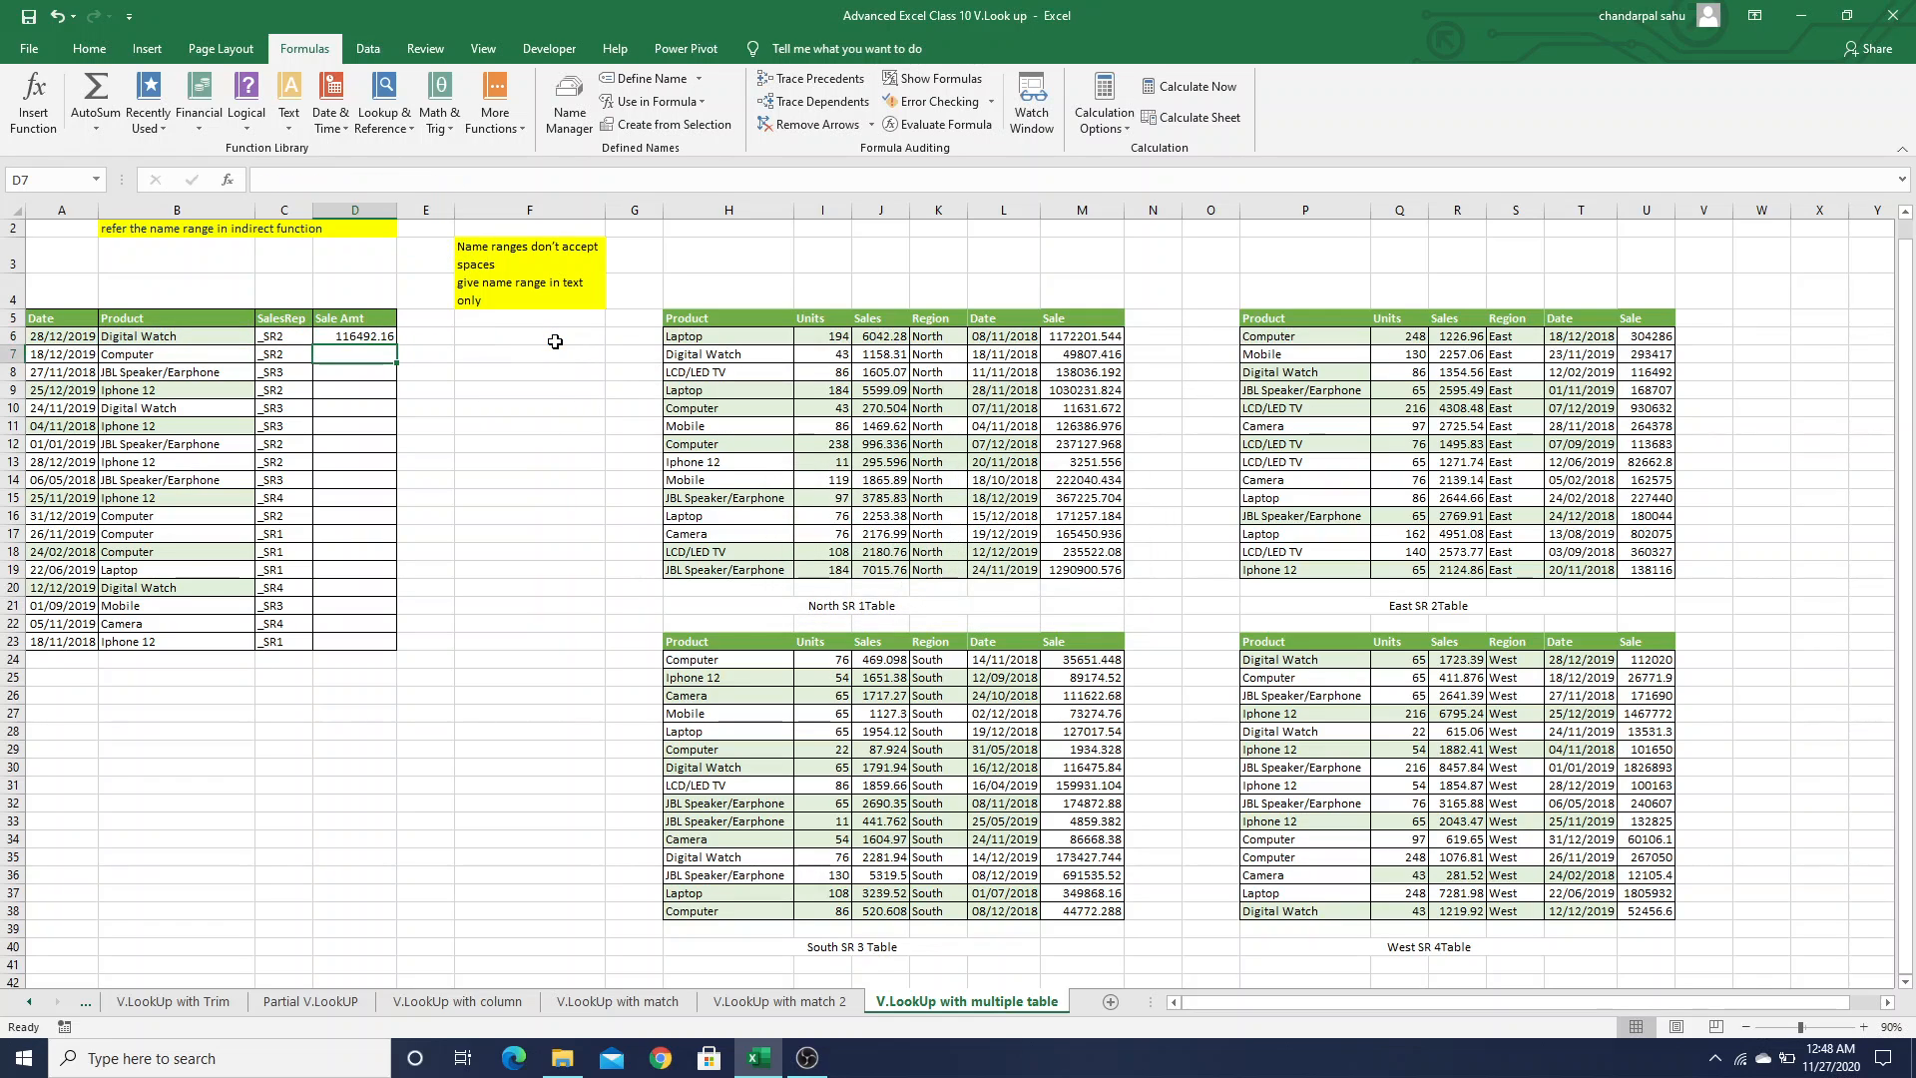
Check the D6 sale amount against the Digital Watch row of the East SR 2 table
key(Up)
key(Left)
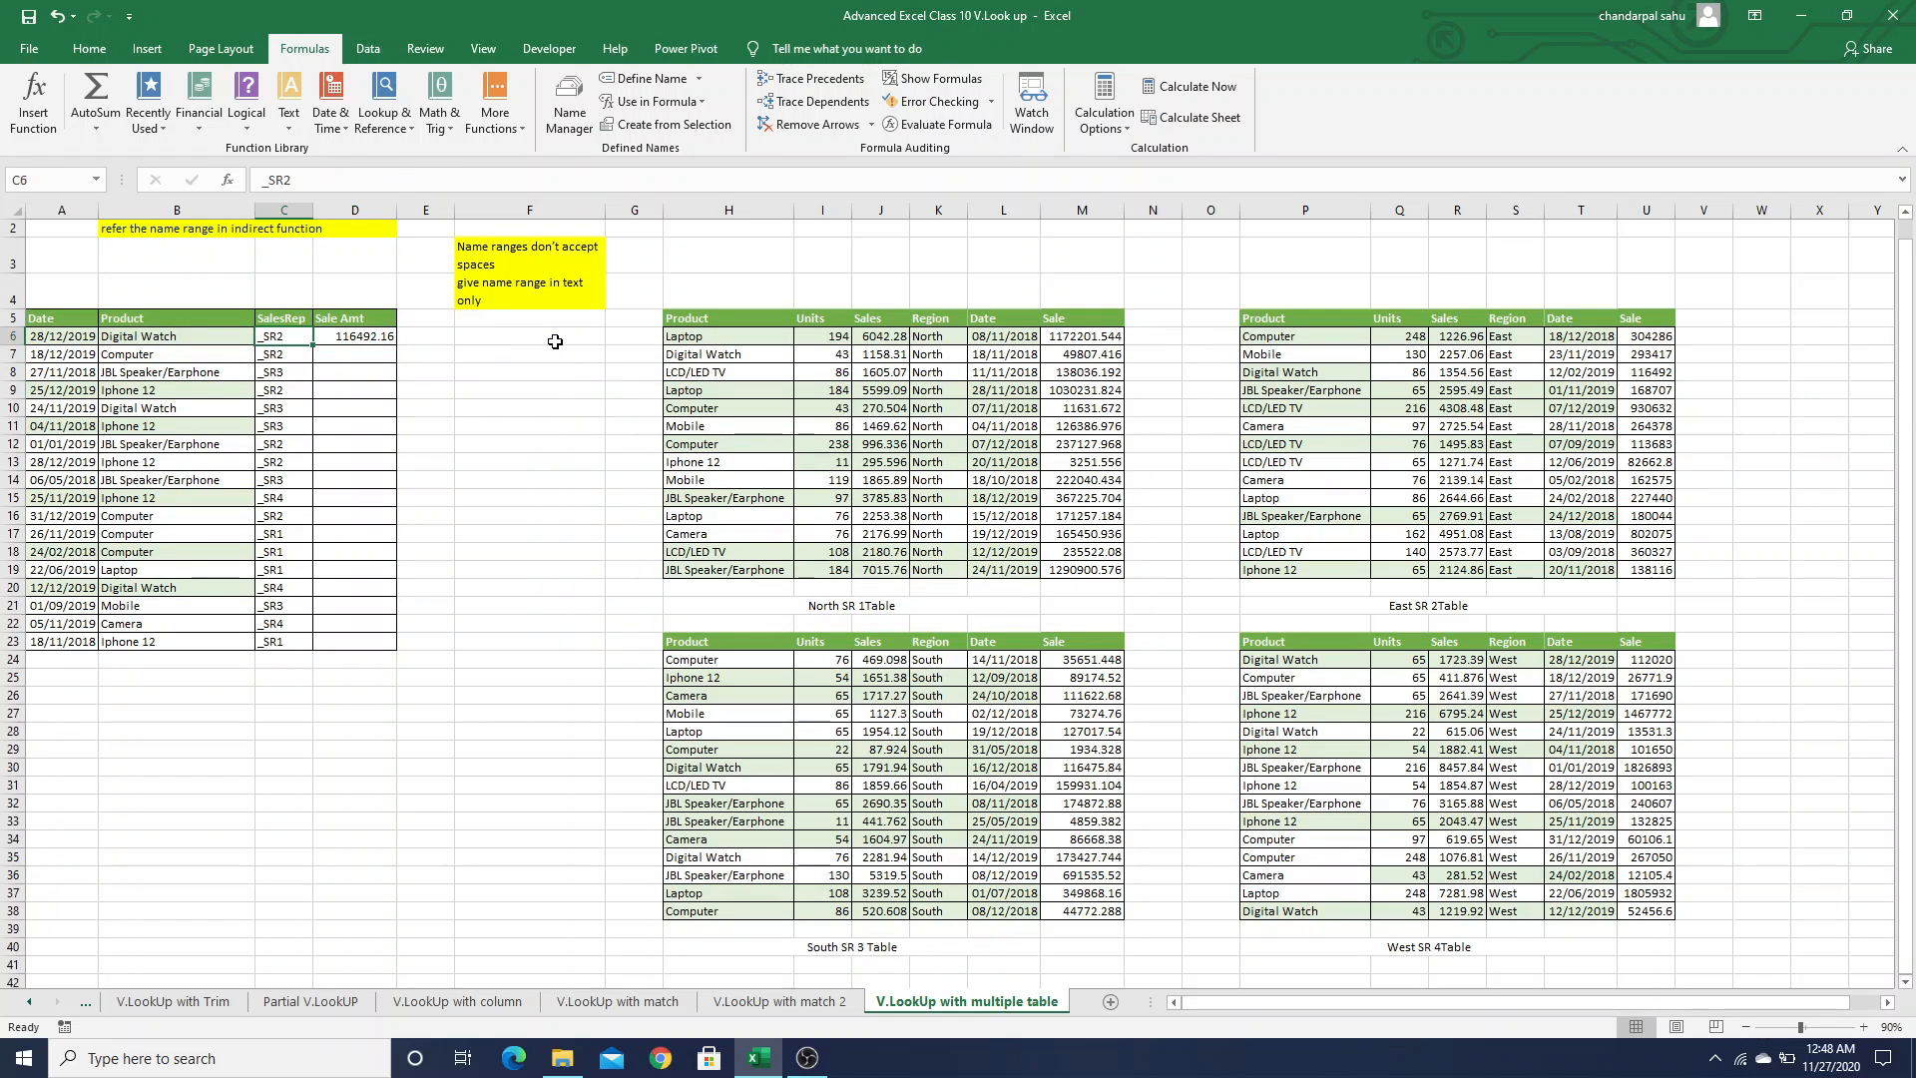
click(172, 336)
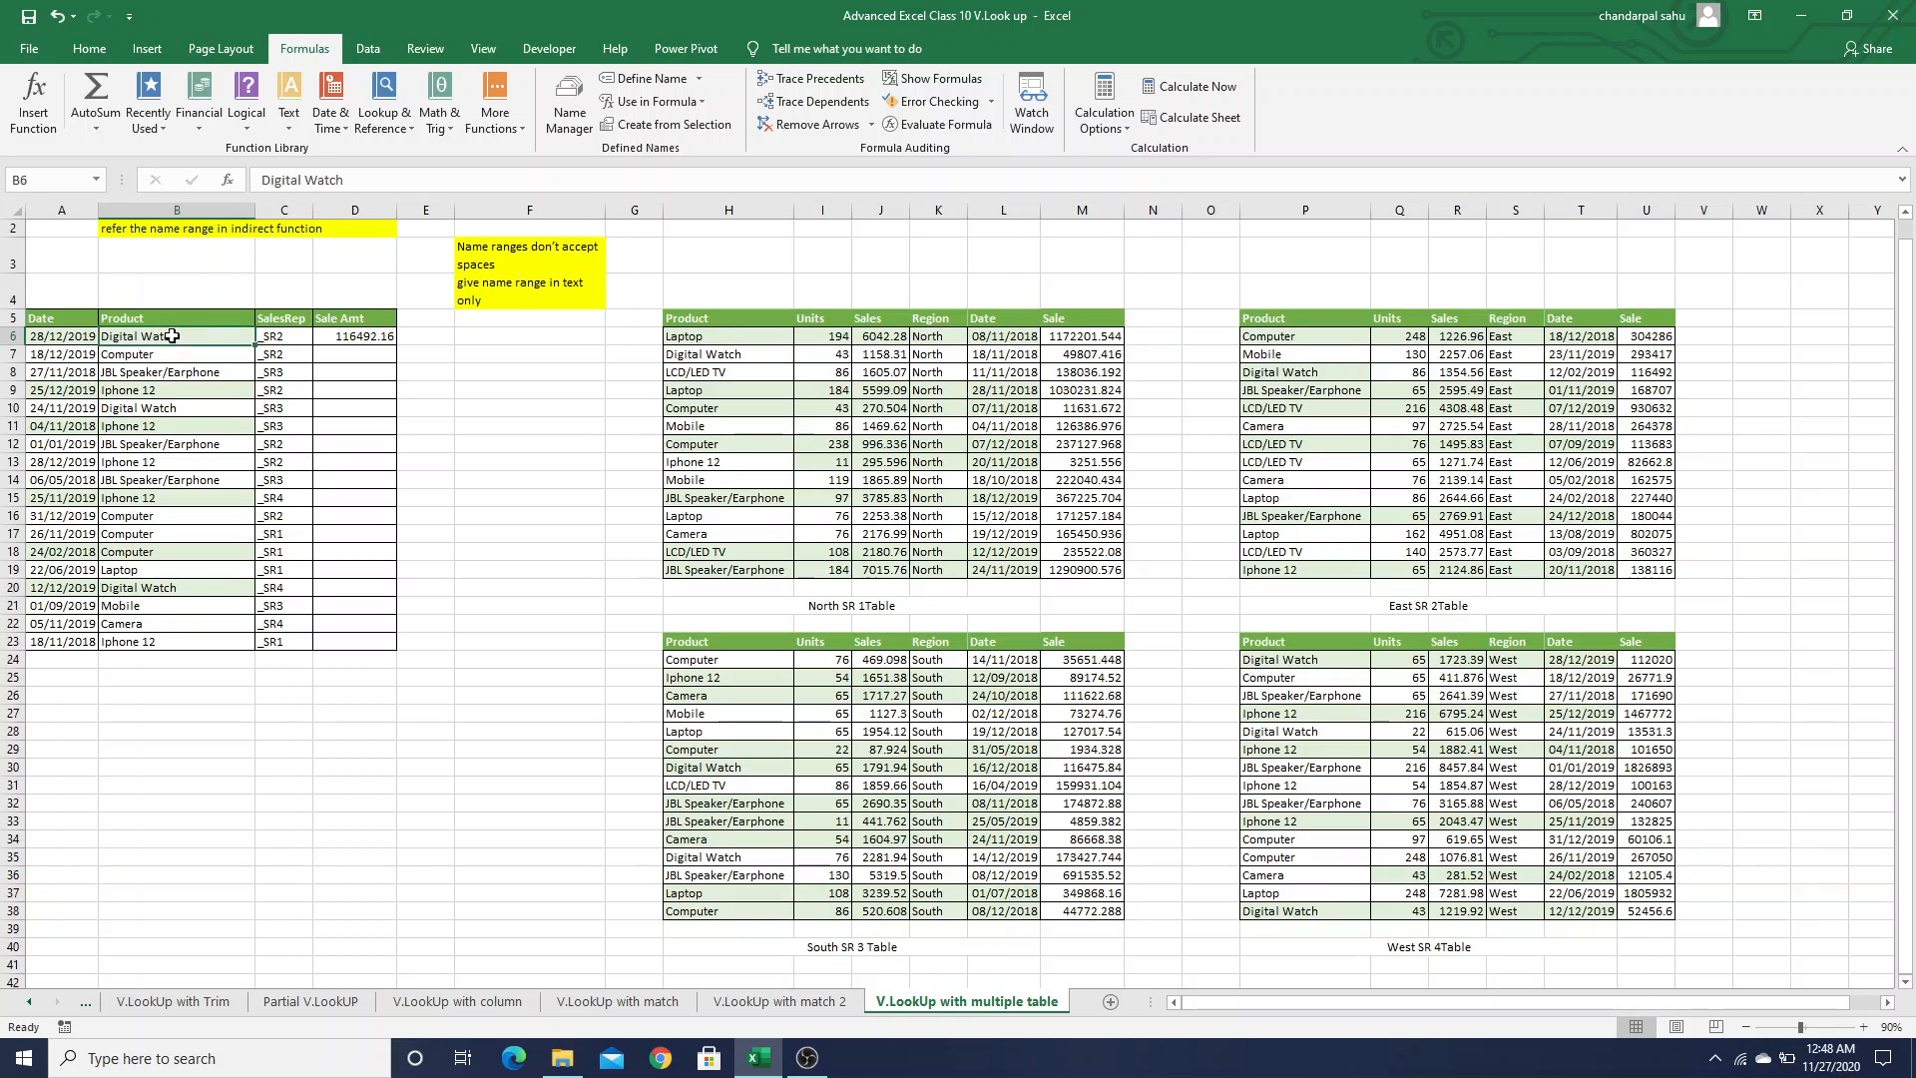
click(705, 350)
key(ctrl+Right)
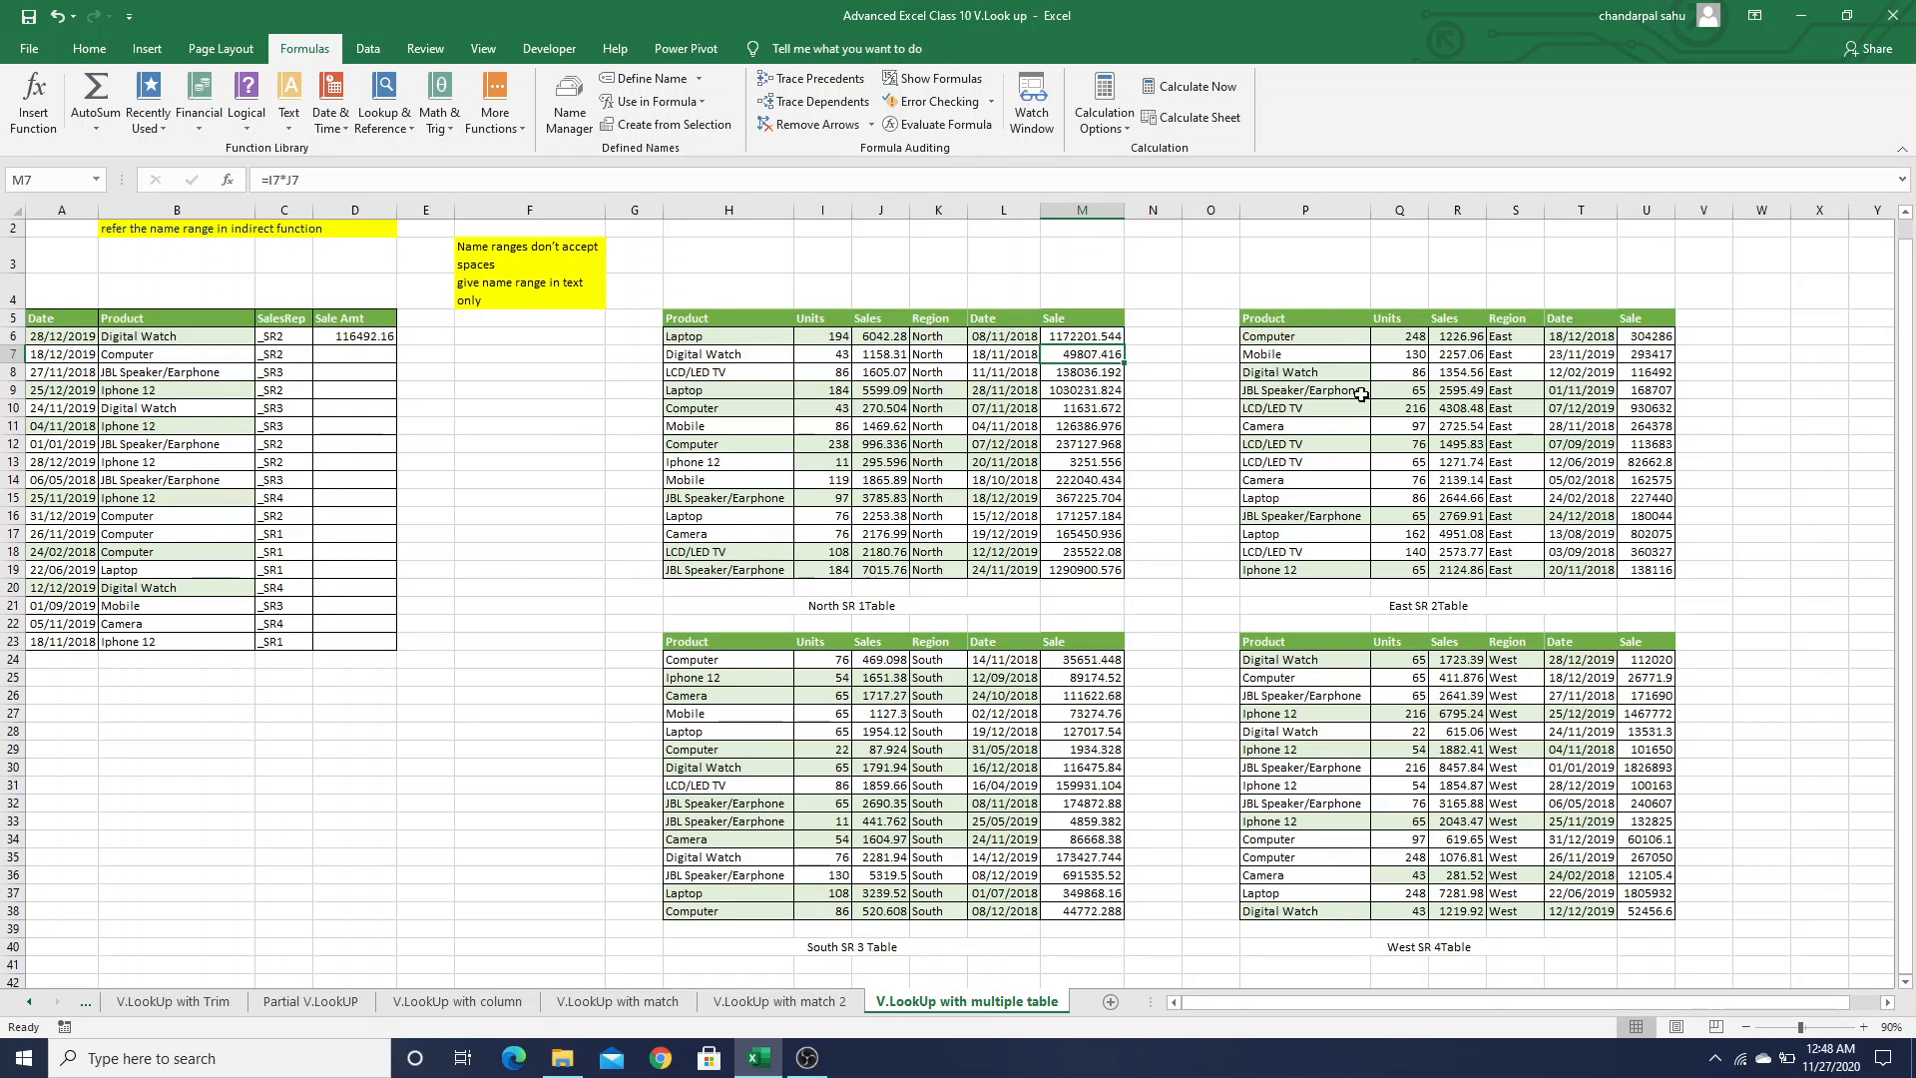
click(1290, 370)
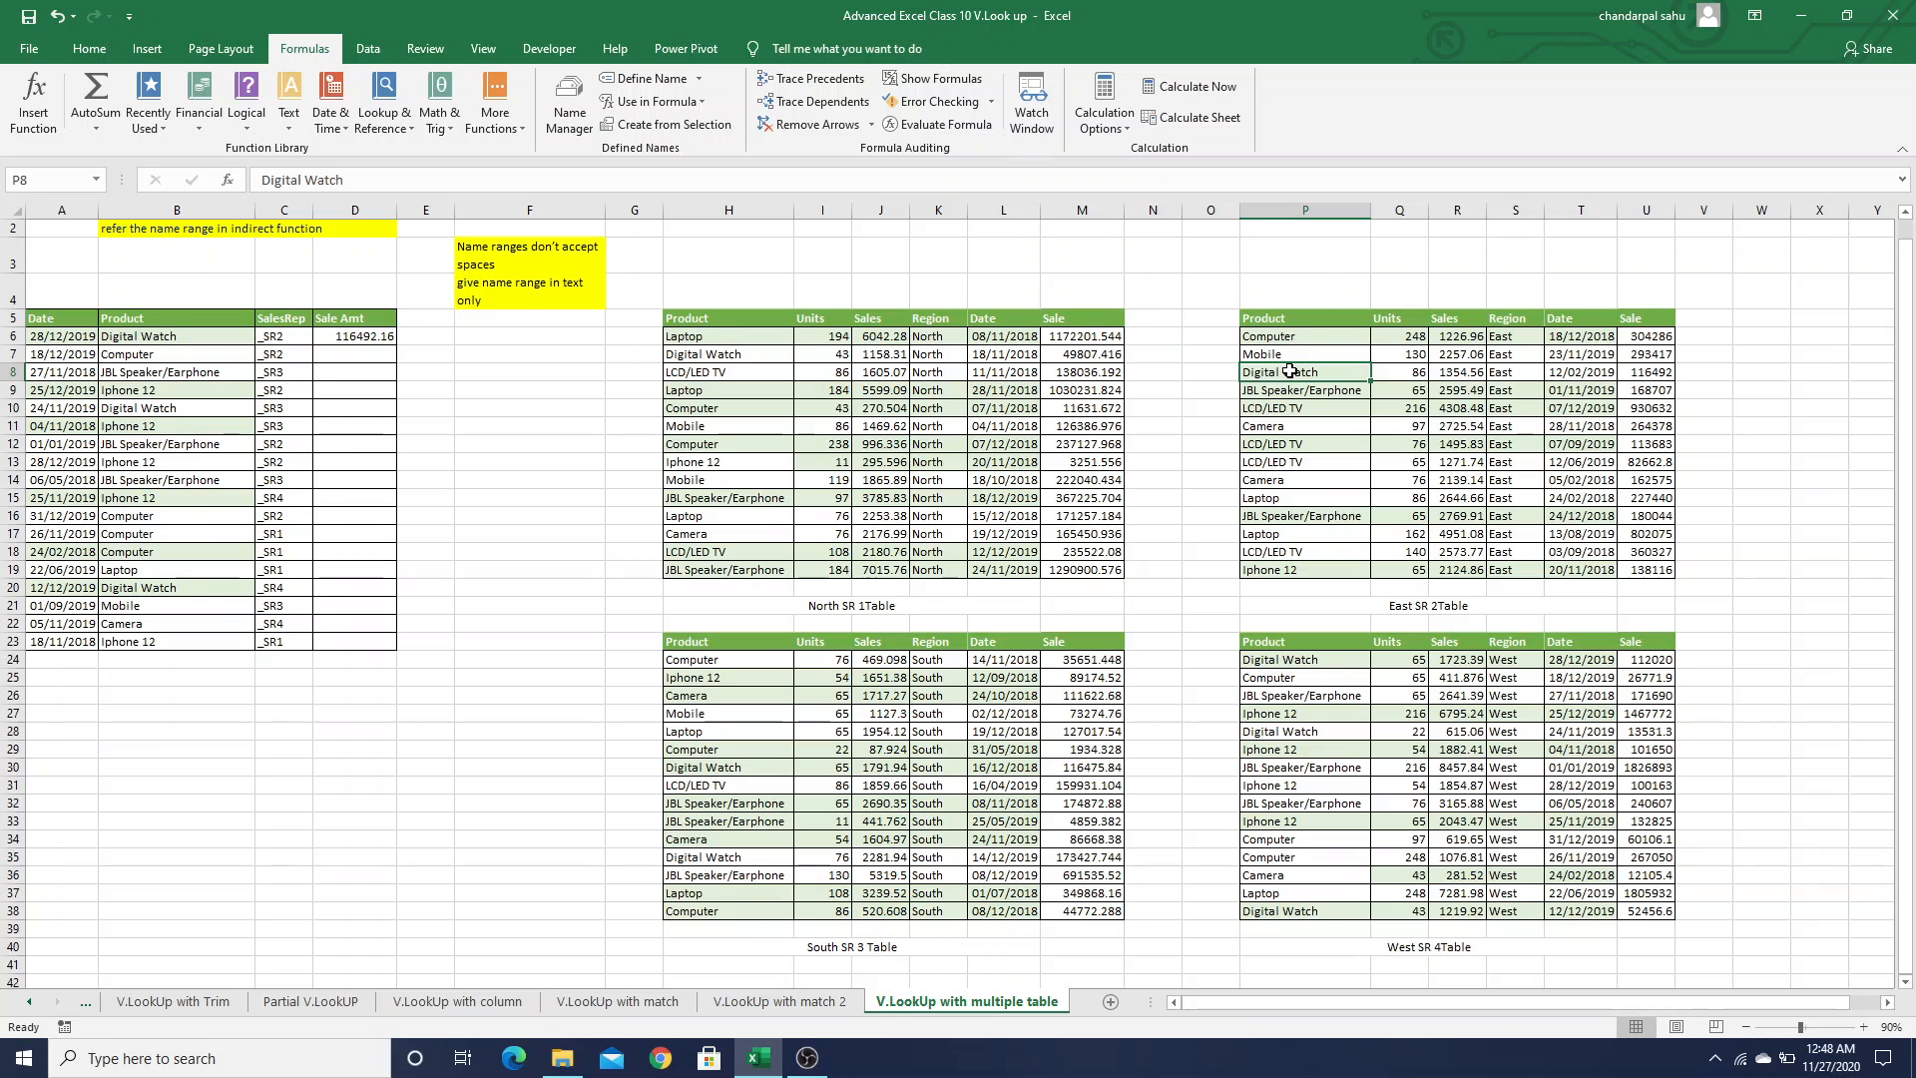
click(1654, 373)
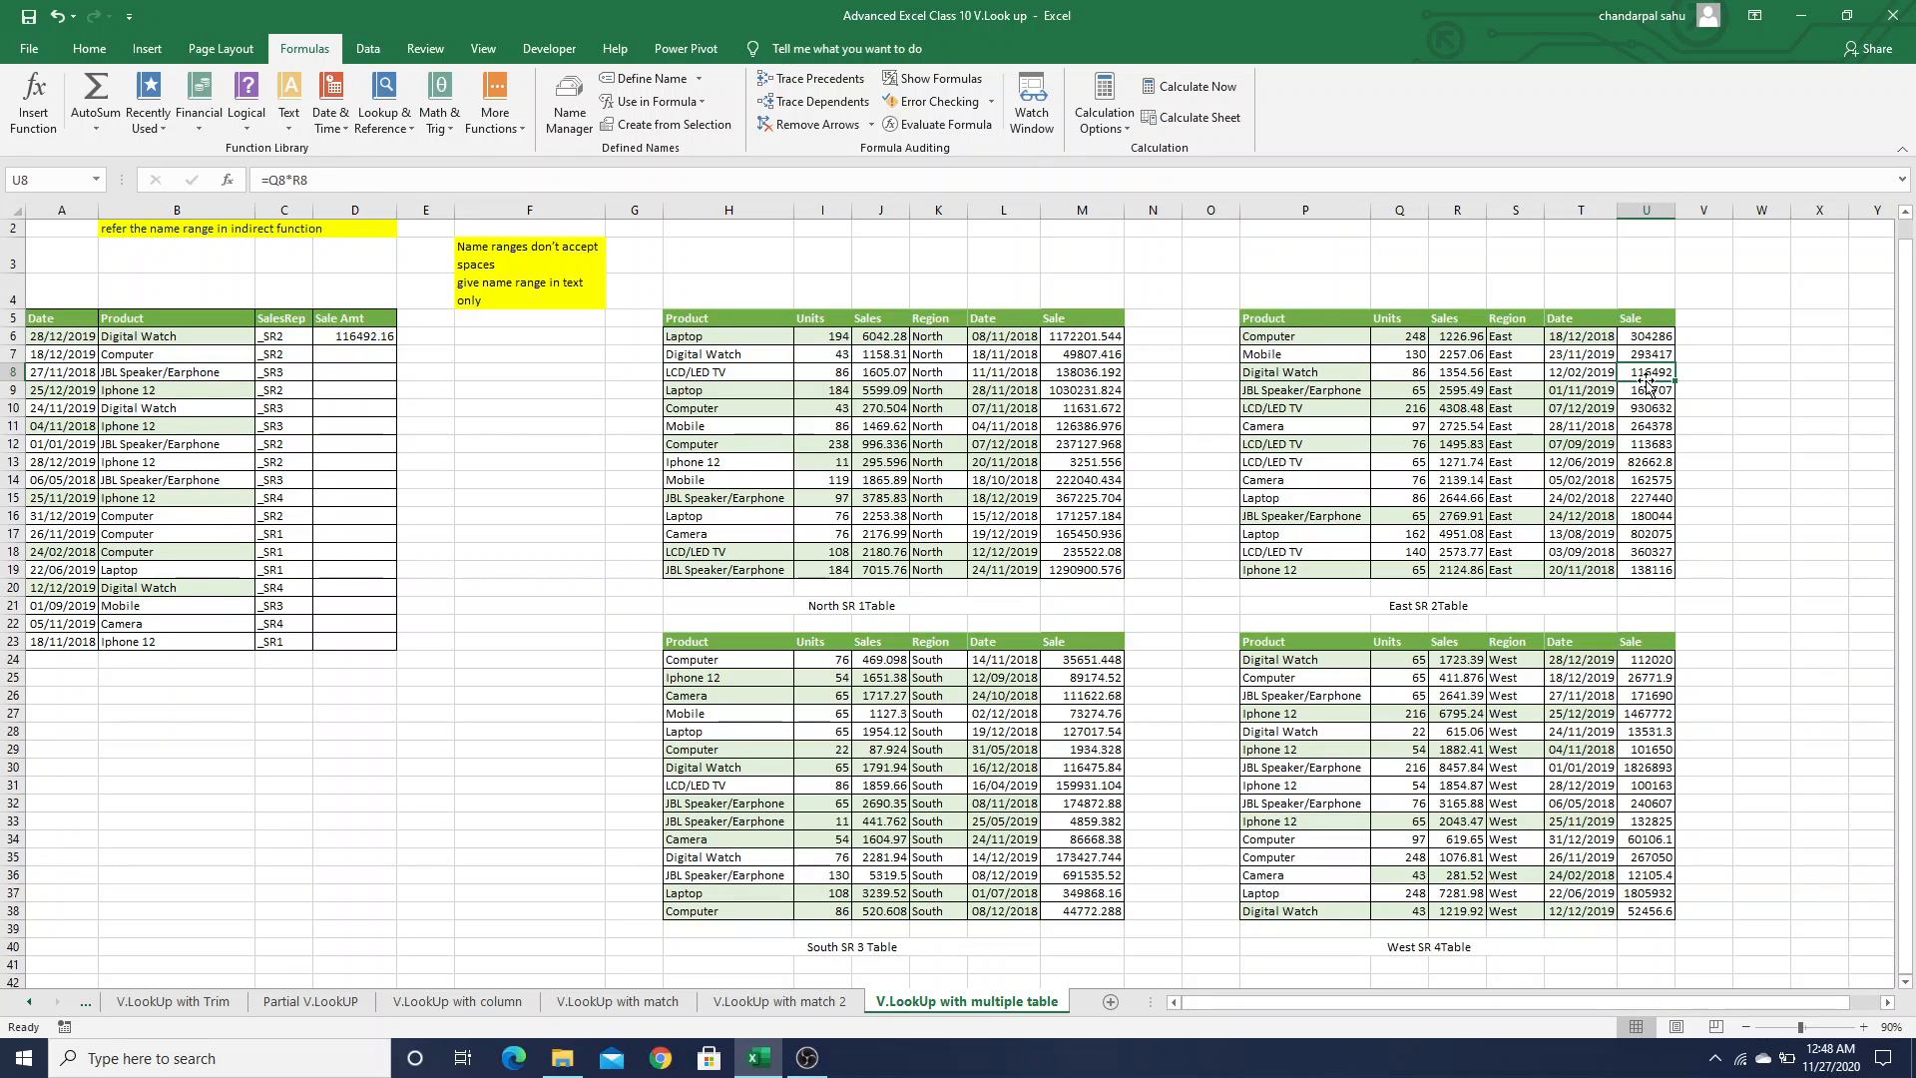
Fill the D6 VLOOKUP formula down the Sale Amt column to D23
click(361, 340)
key(Left)
key(ctrl+Down)
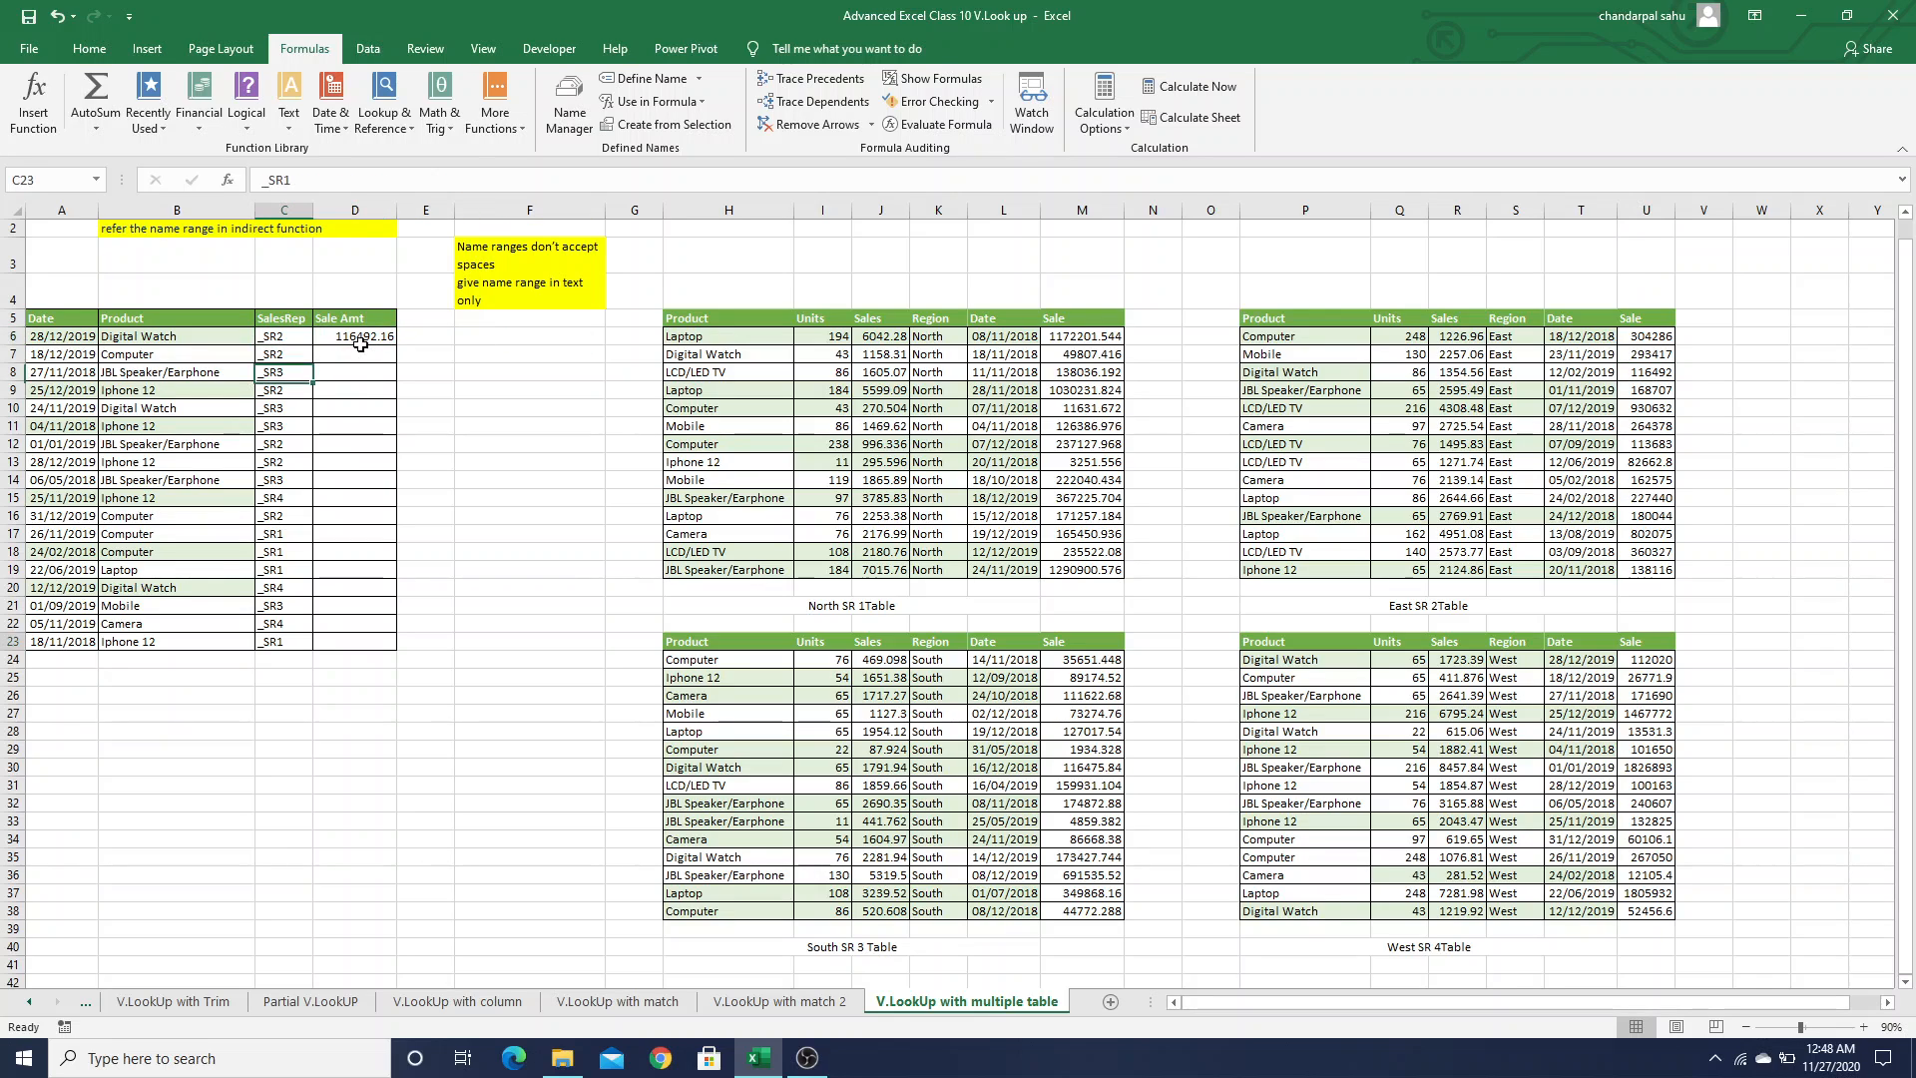
key(Right)
key(ctrl+shift+Up)
key(ctrl+d)
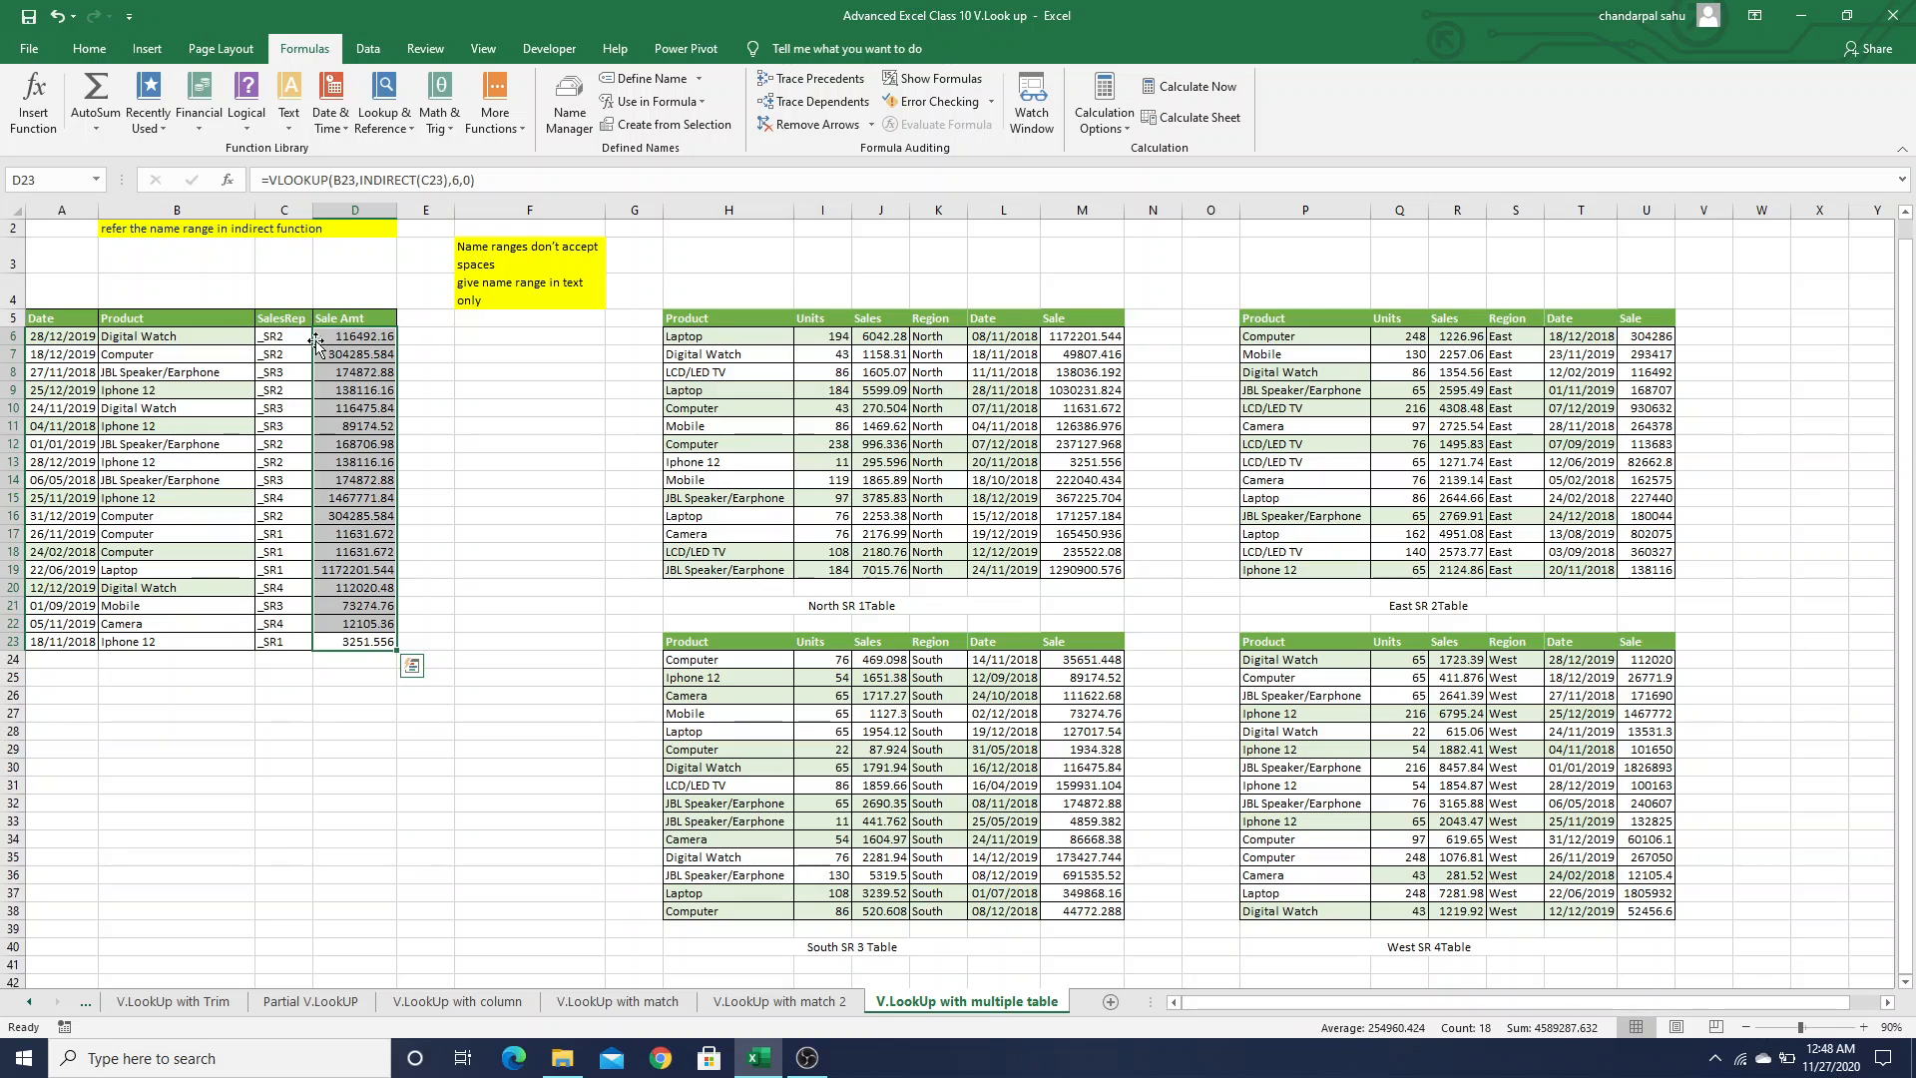
Review the filled Sale Amt formulas and SalesRep codes, including the Iphone 12 entry in row 11
click(330, 341)
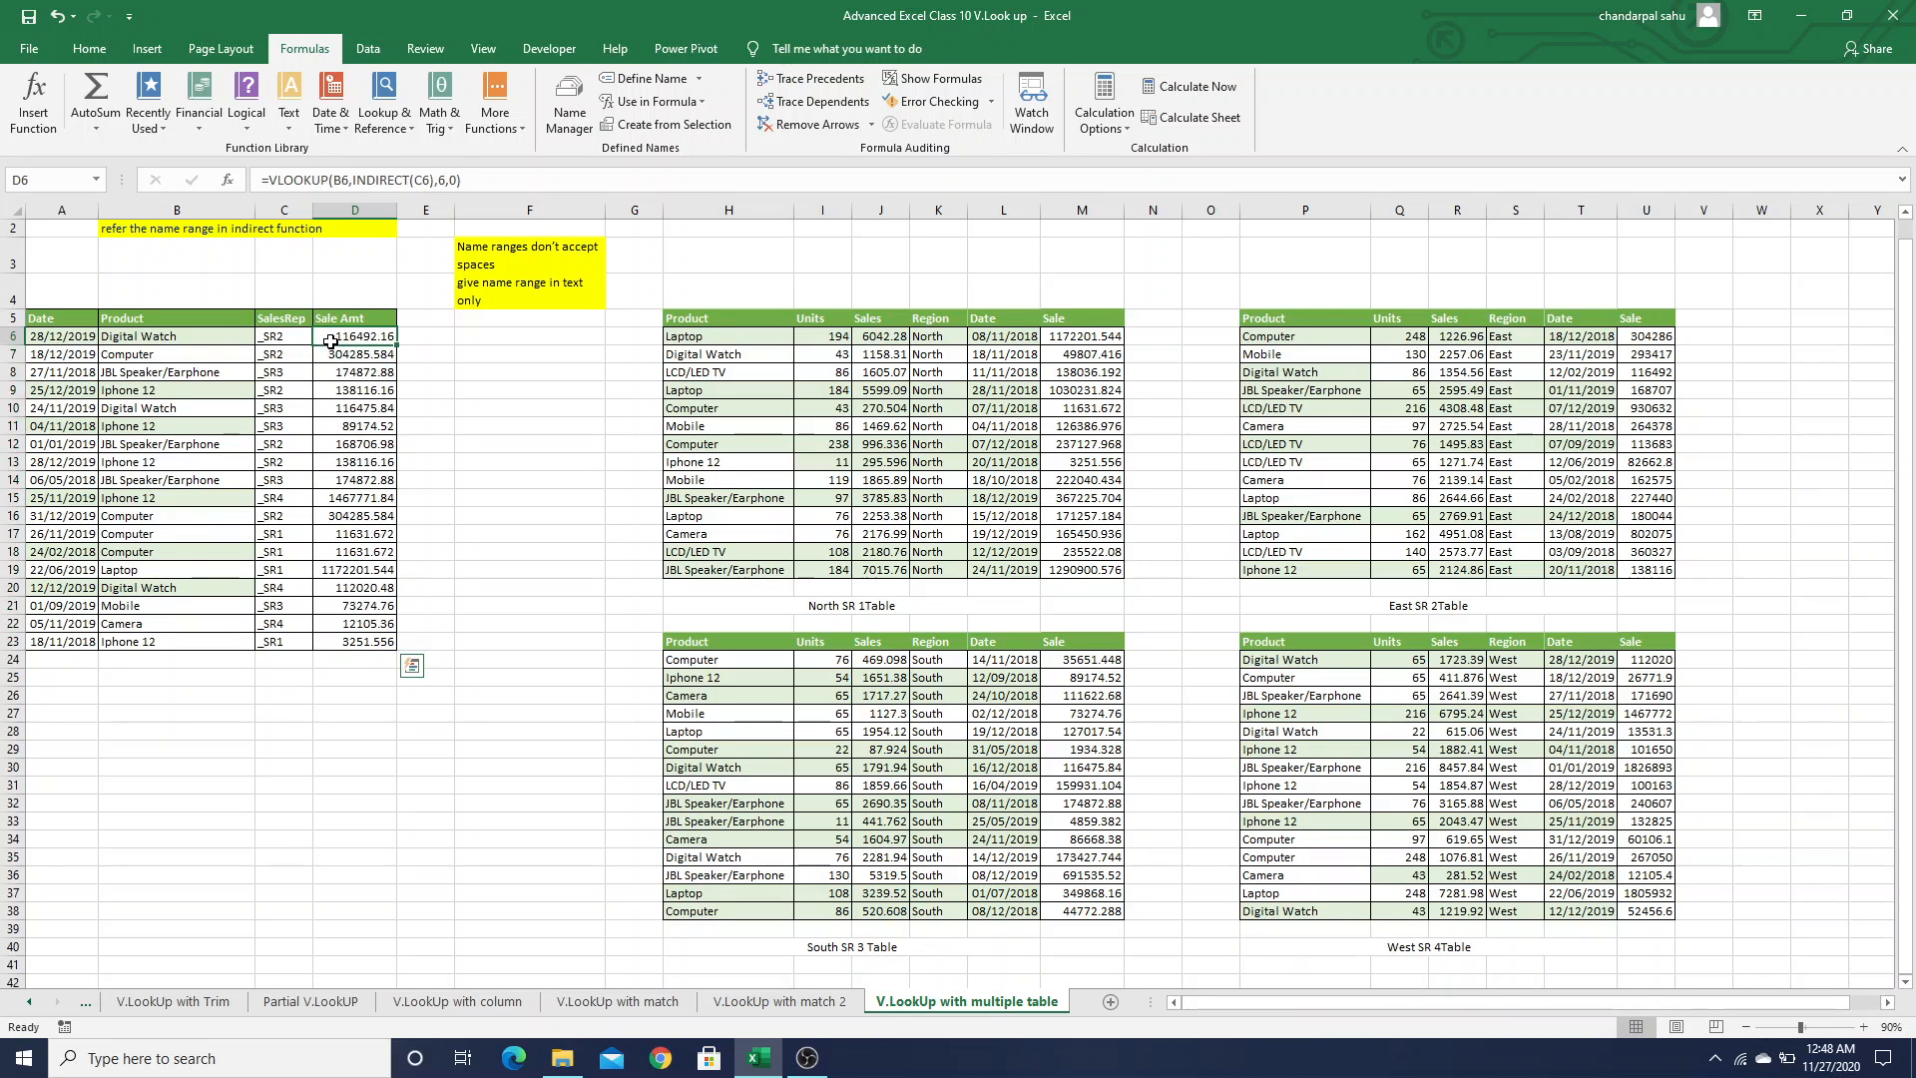
click(283, 357)
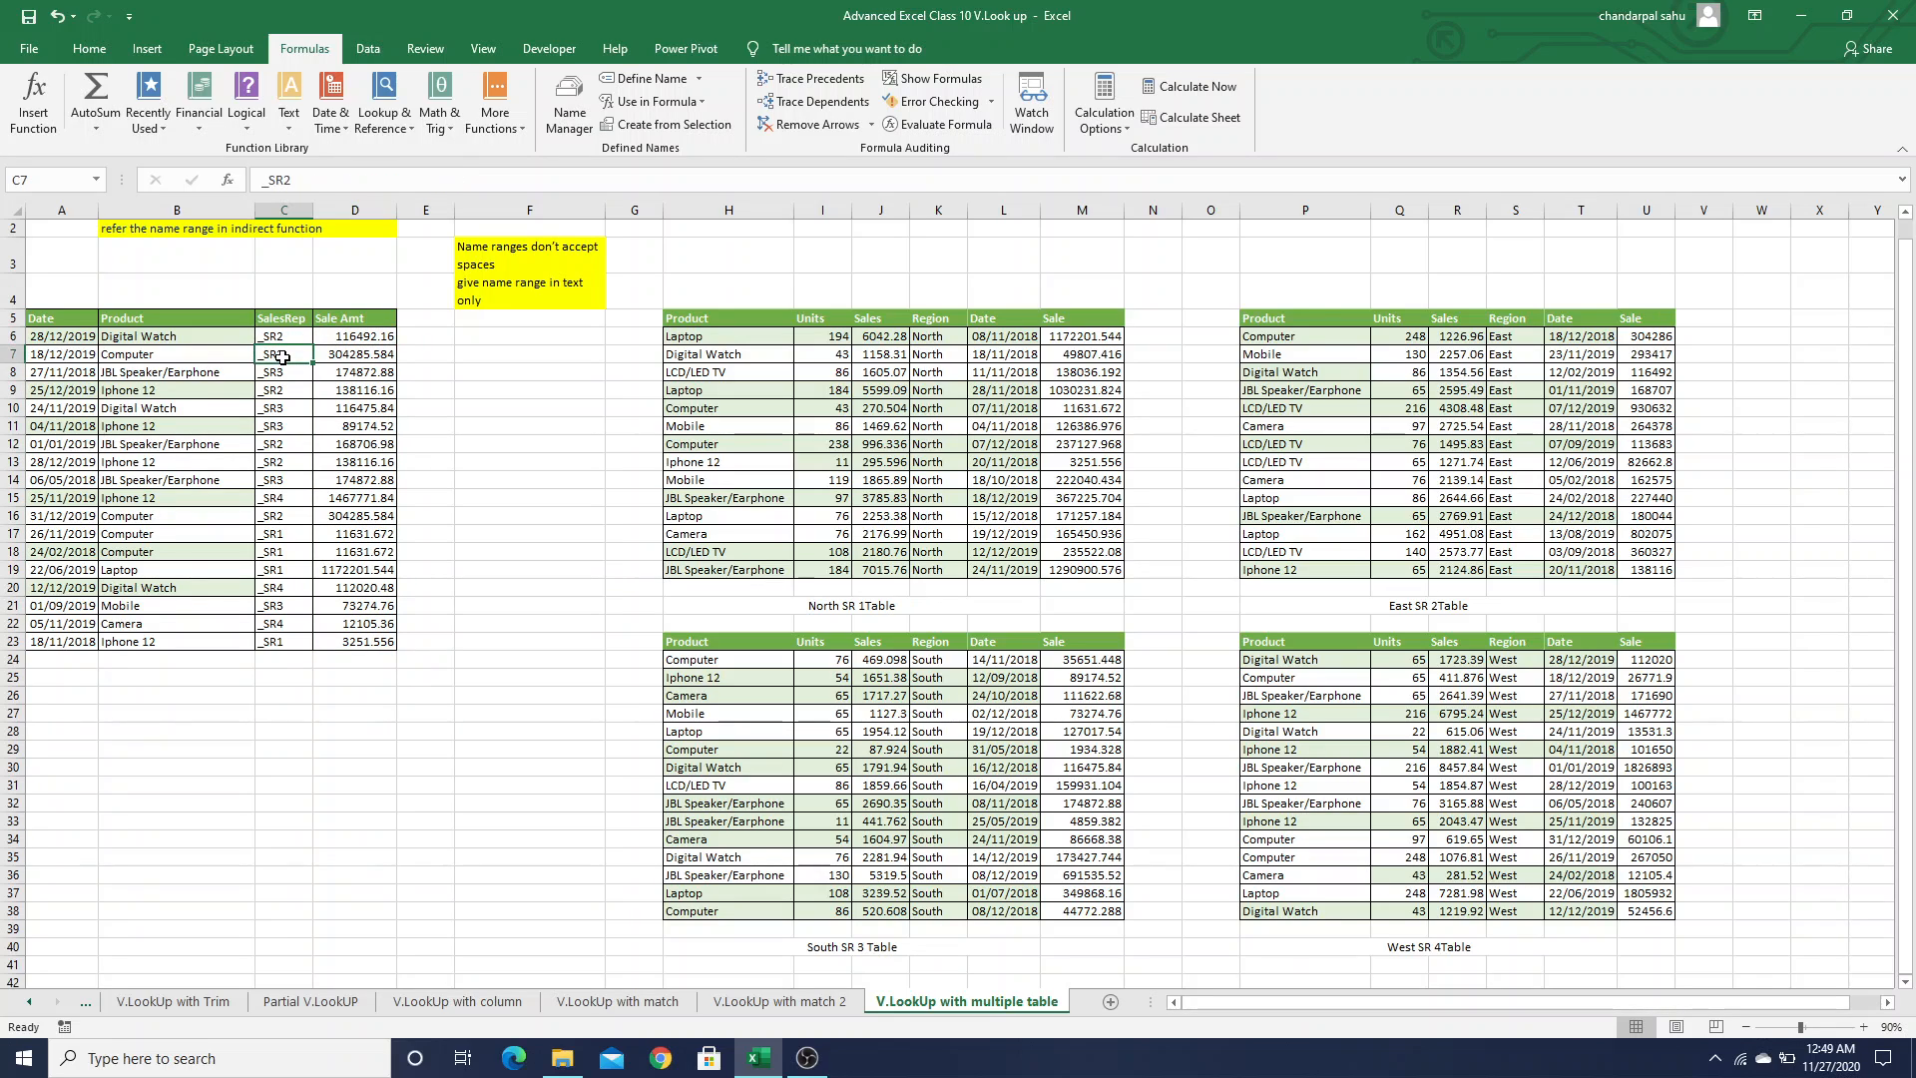
click(273, 423)
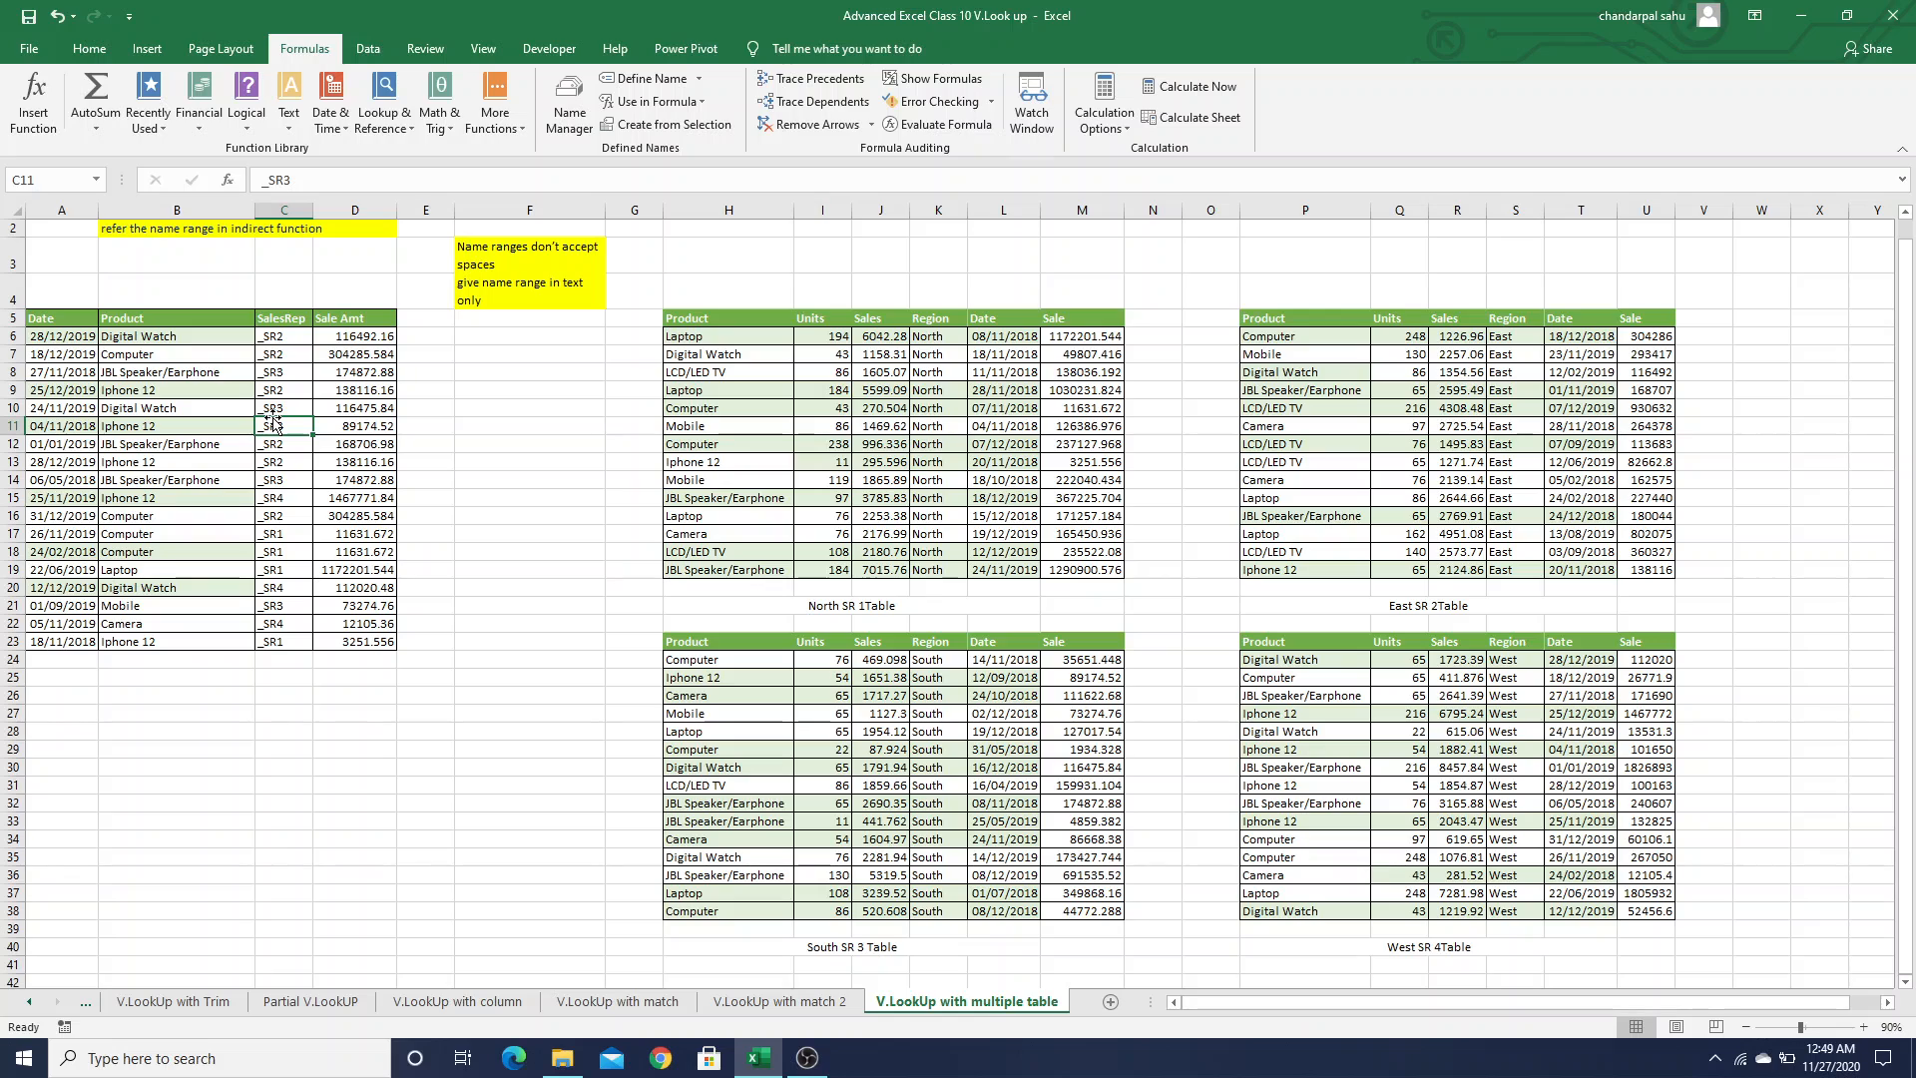
click(109, 427)
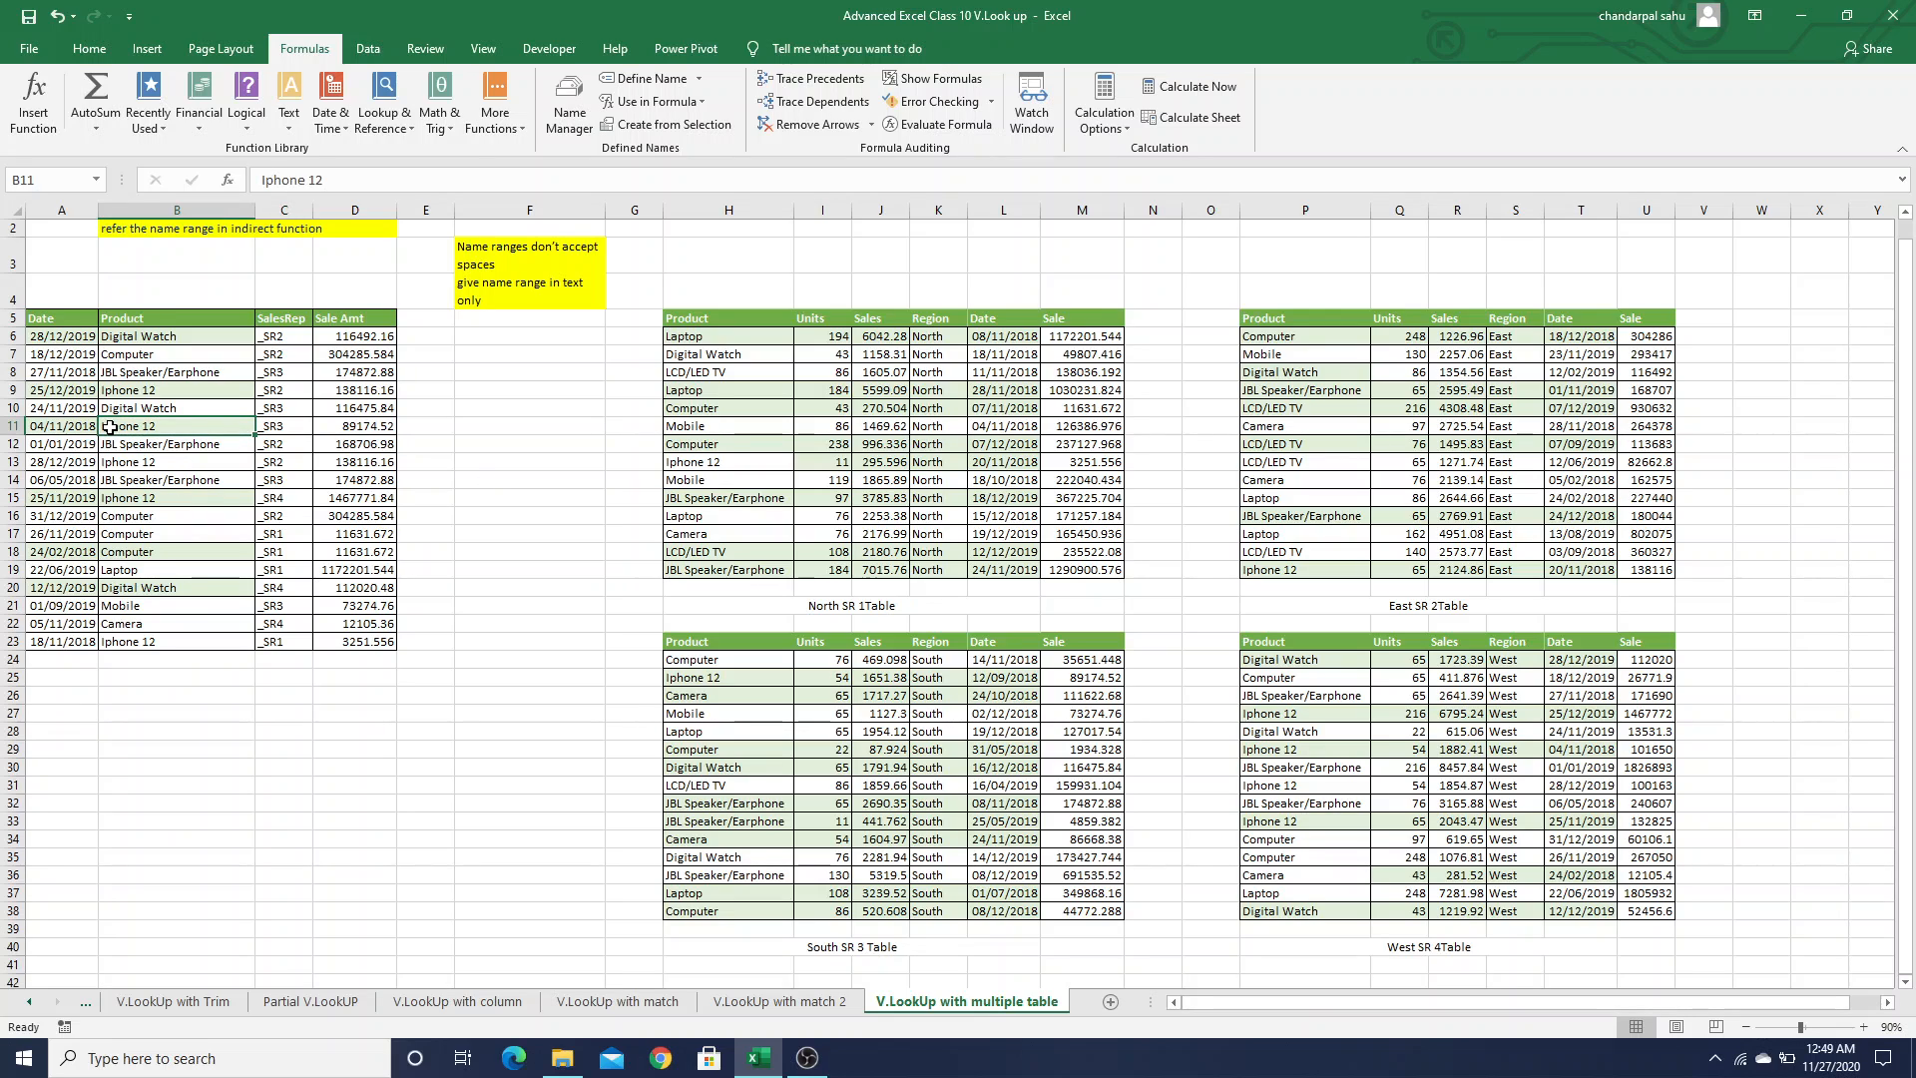
click(384, 426)
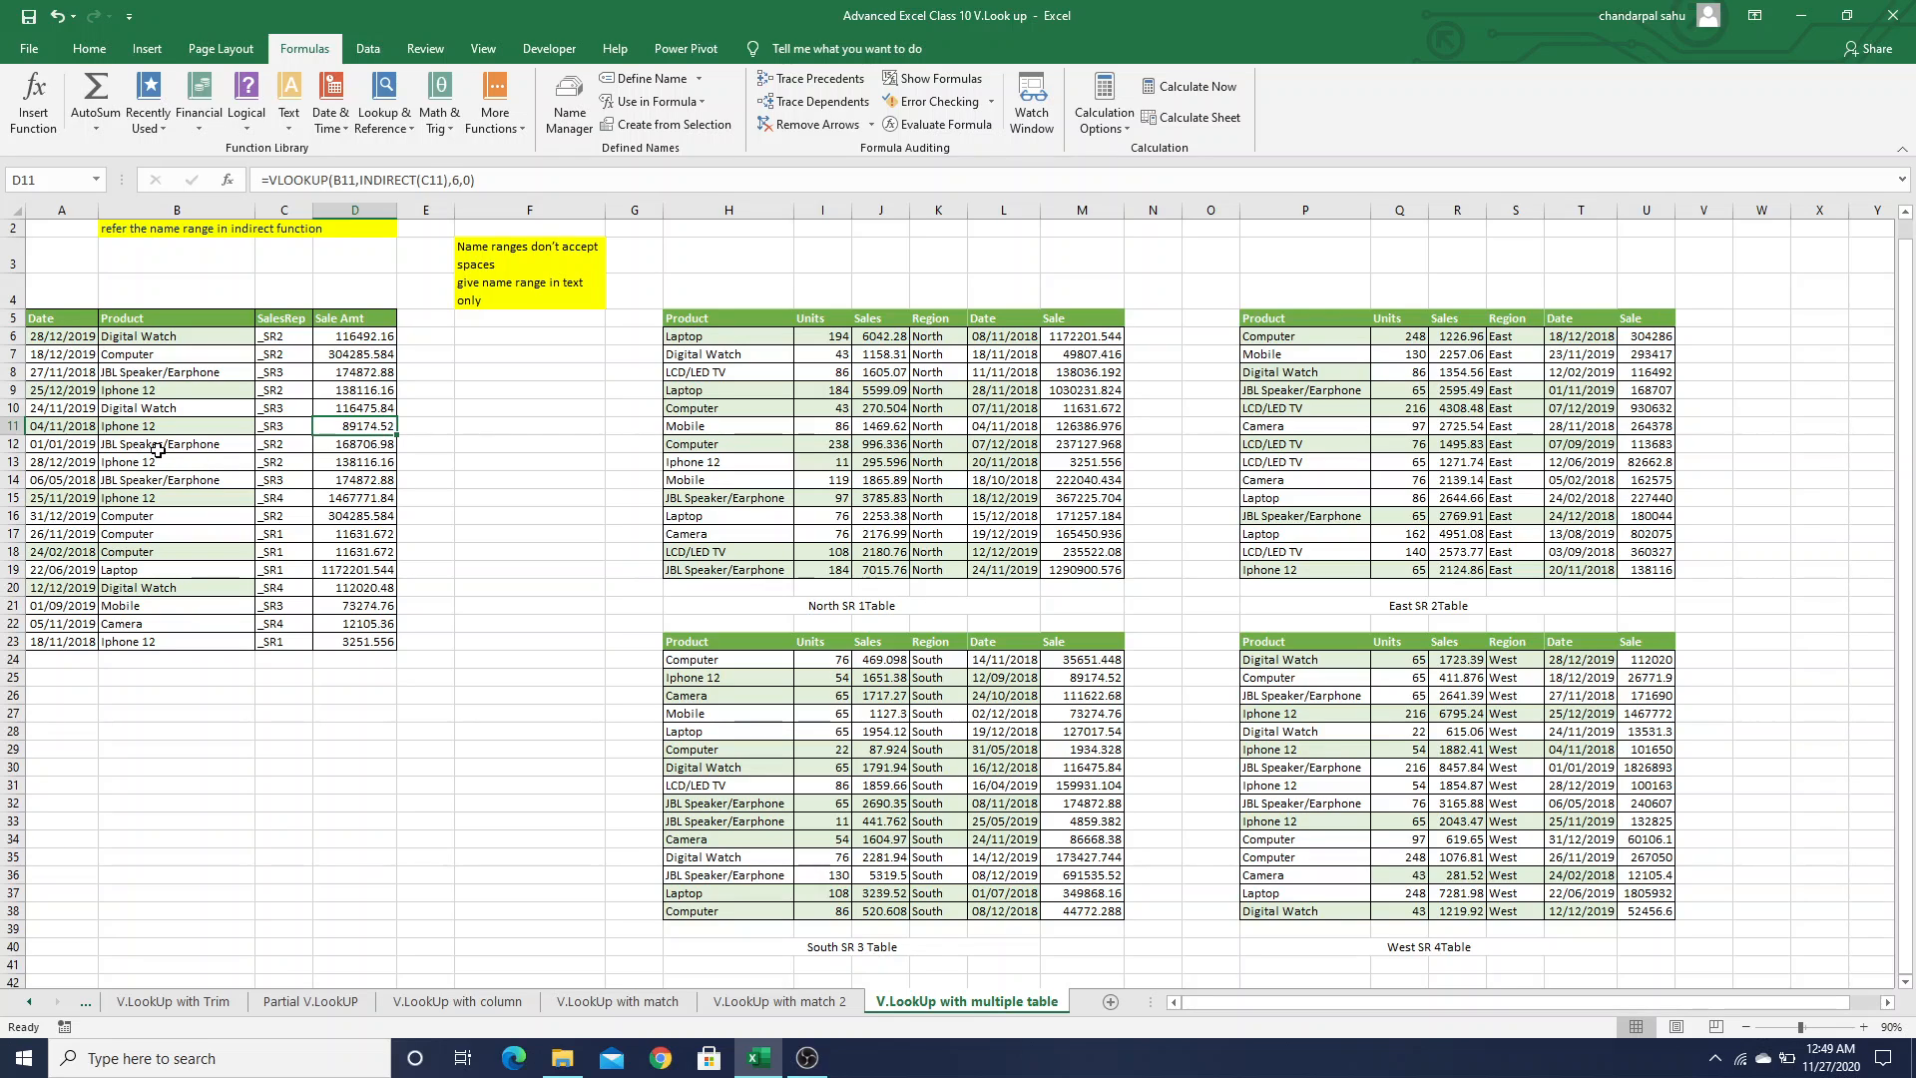
Check the JBL Speaker/Earphone sale amount in D12 against its row in the East SR 2 table
click(276, 449)
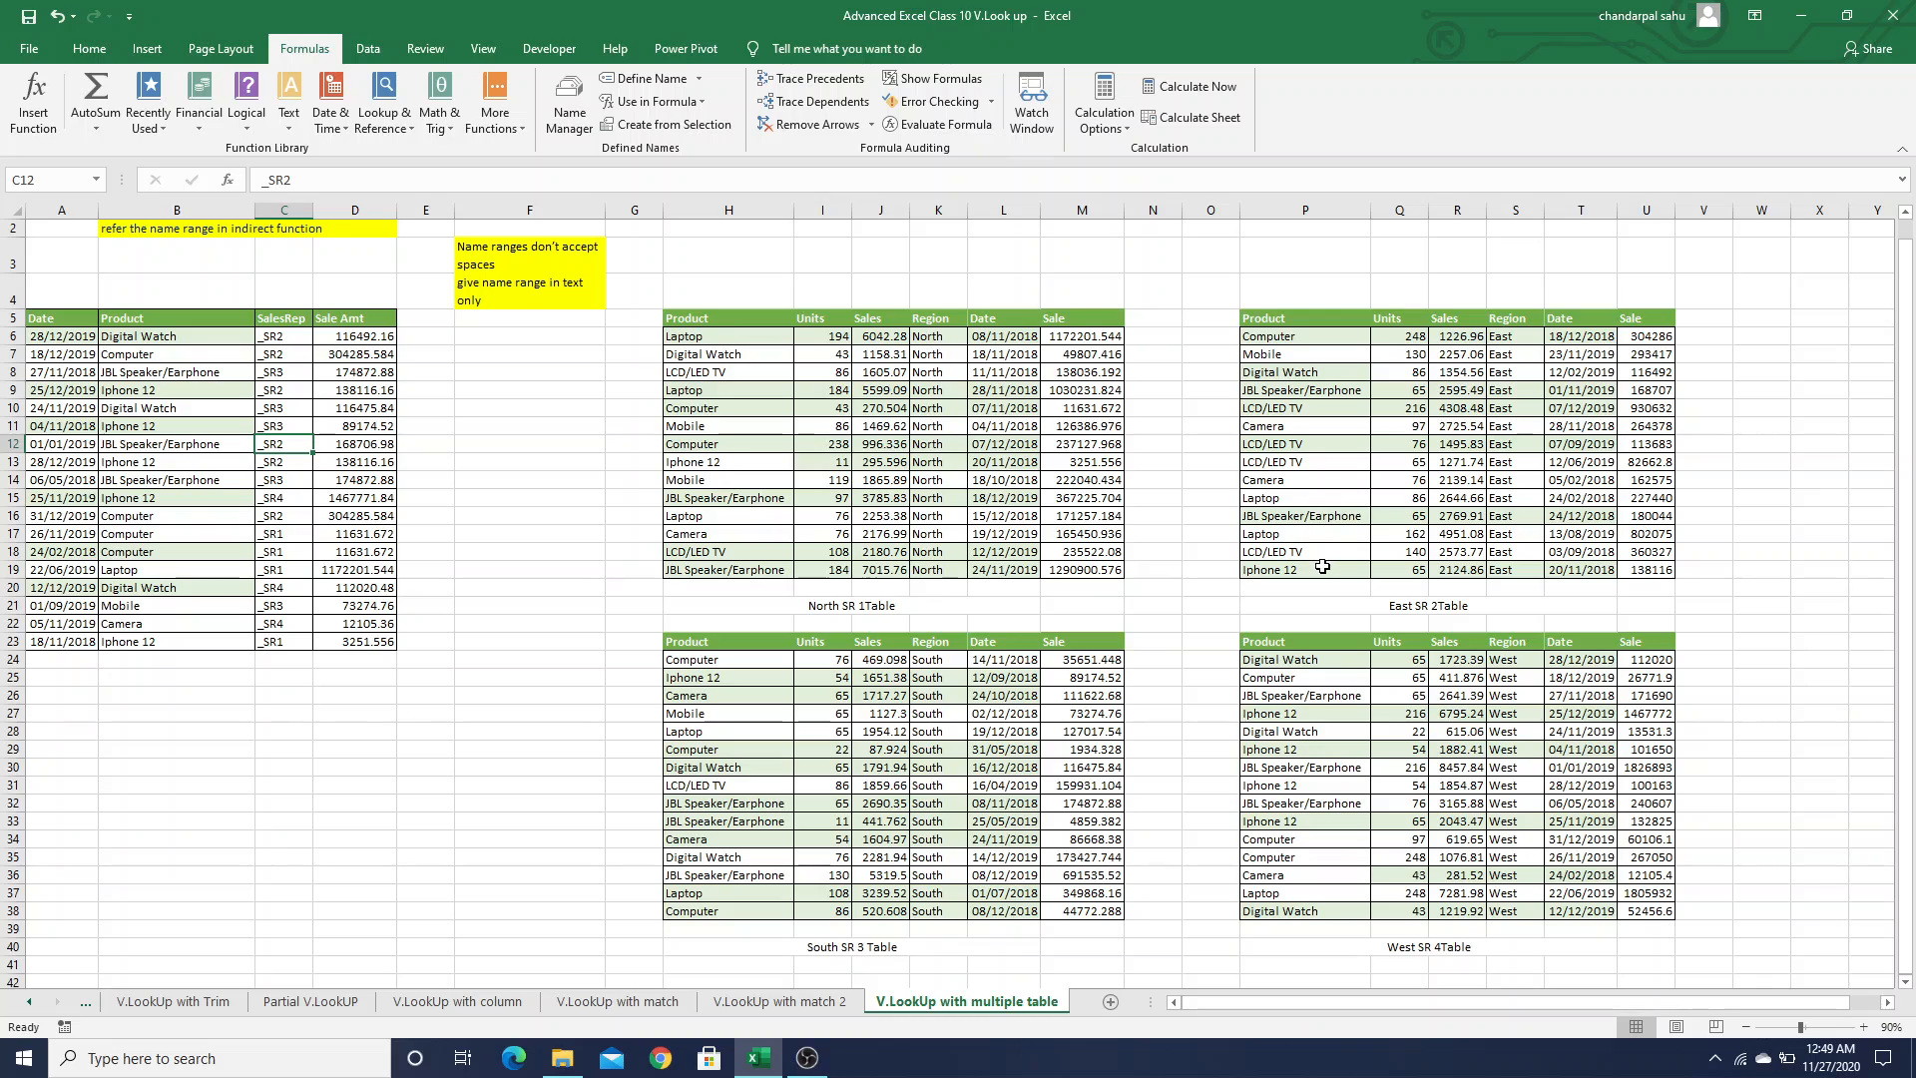
click(1298, 393)
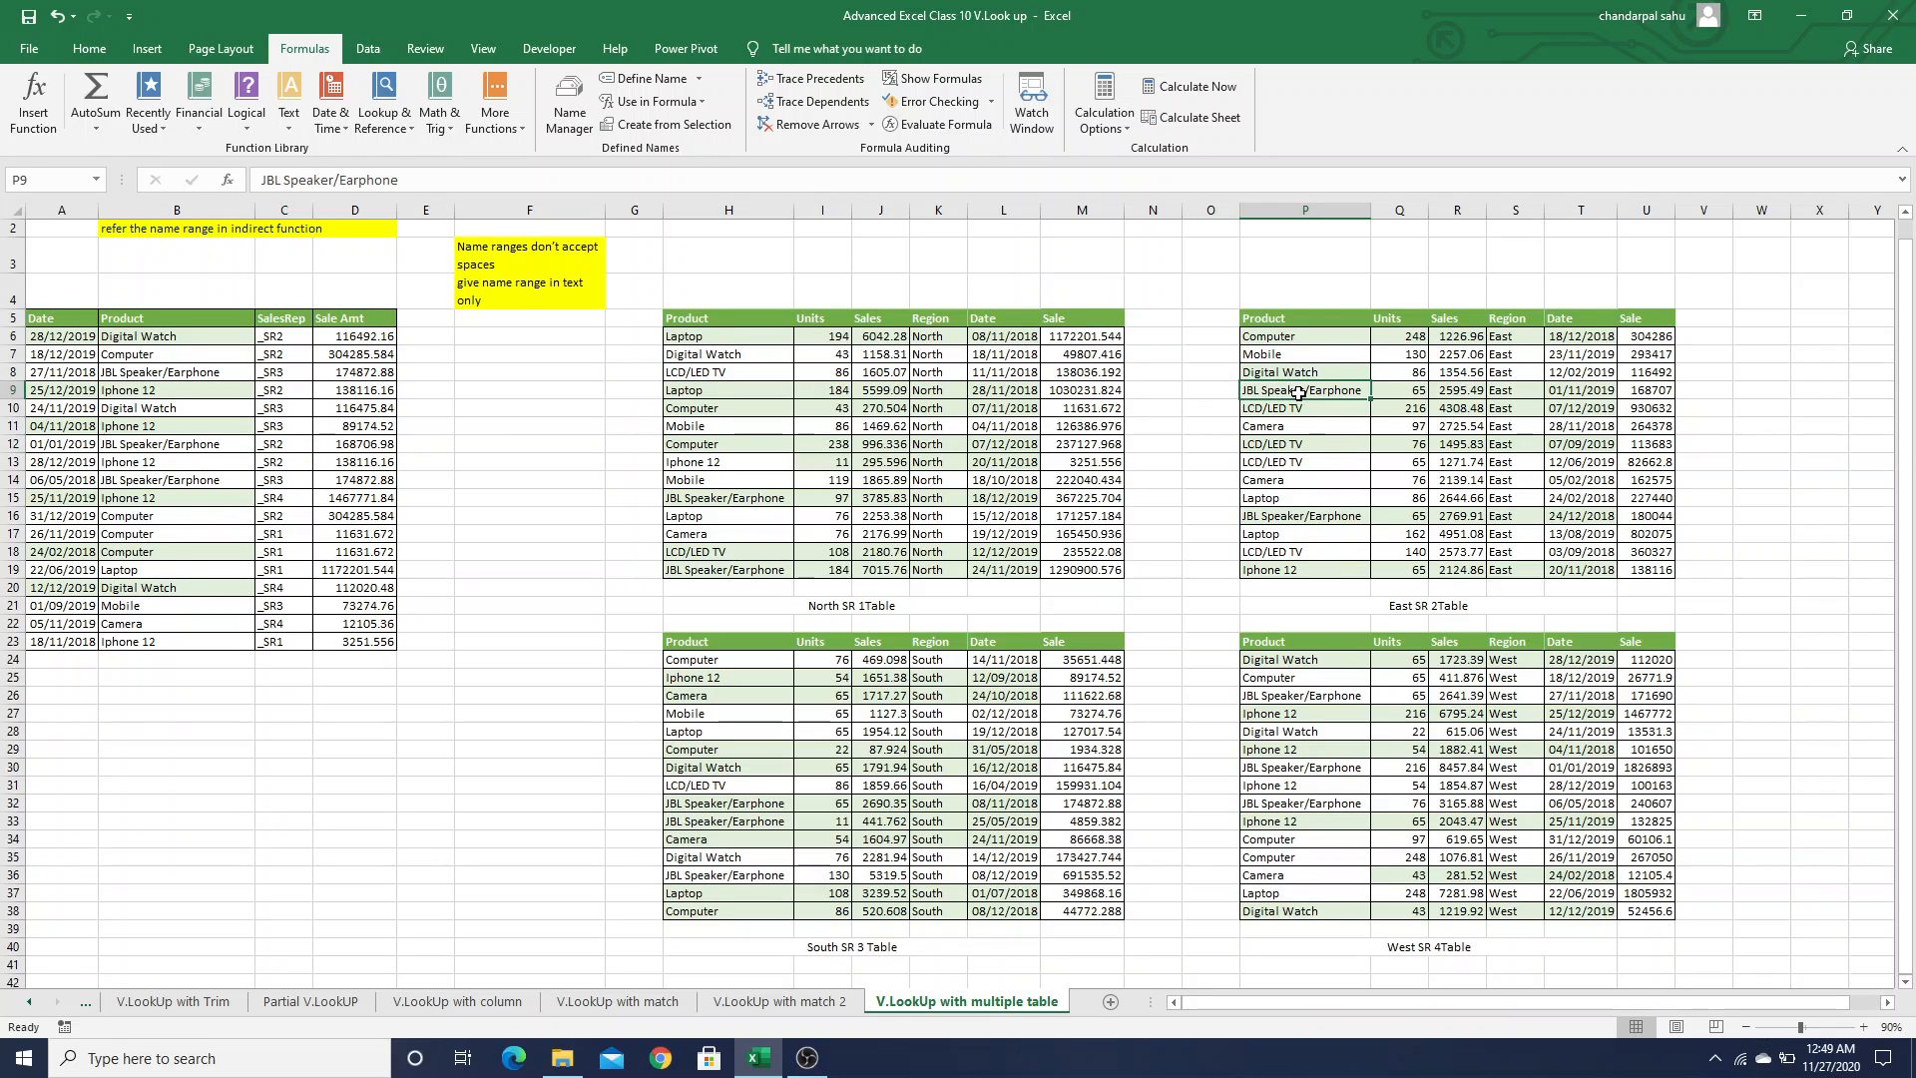
key(Right)
key(Right)
key(Right)
key(Right)
key(Right)
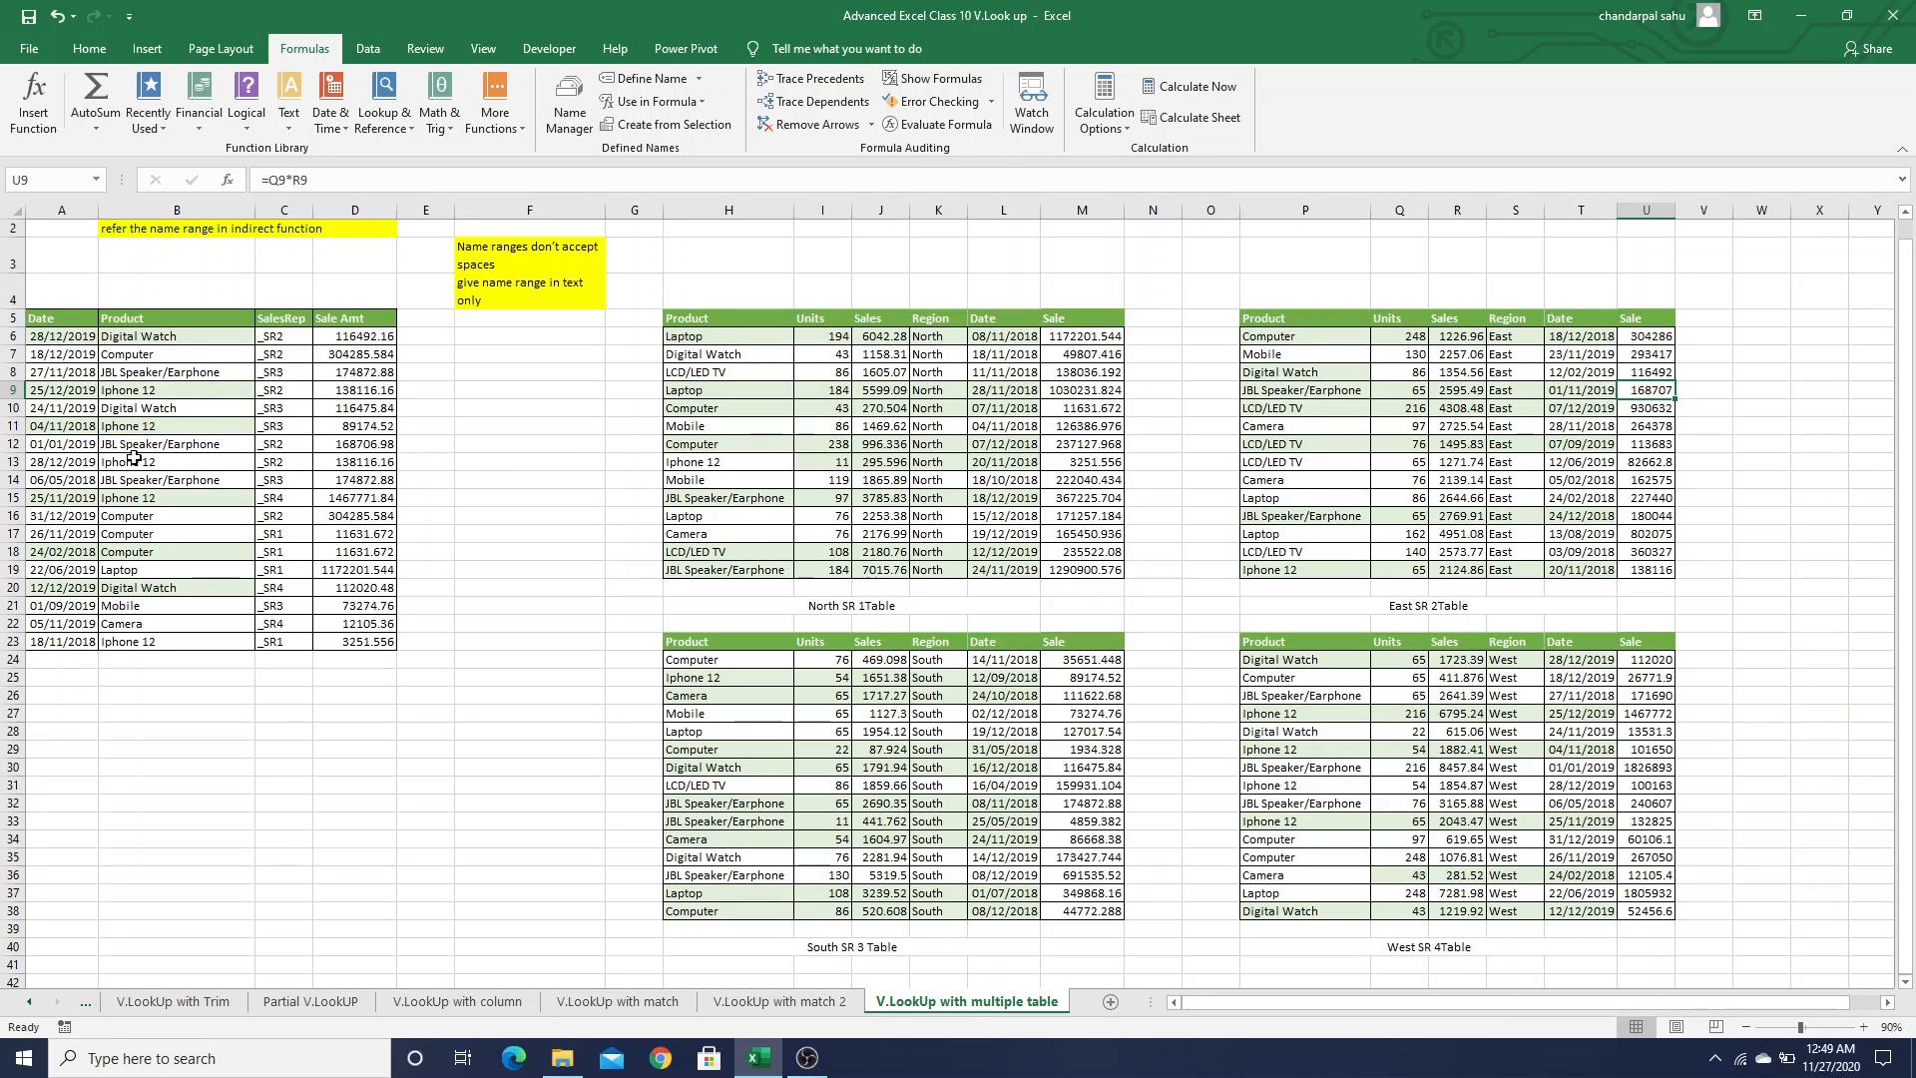
click(349, 452)
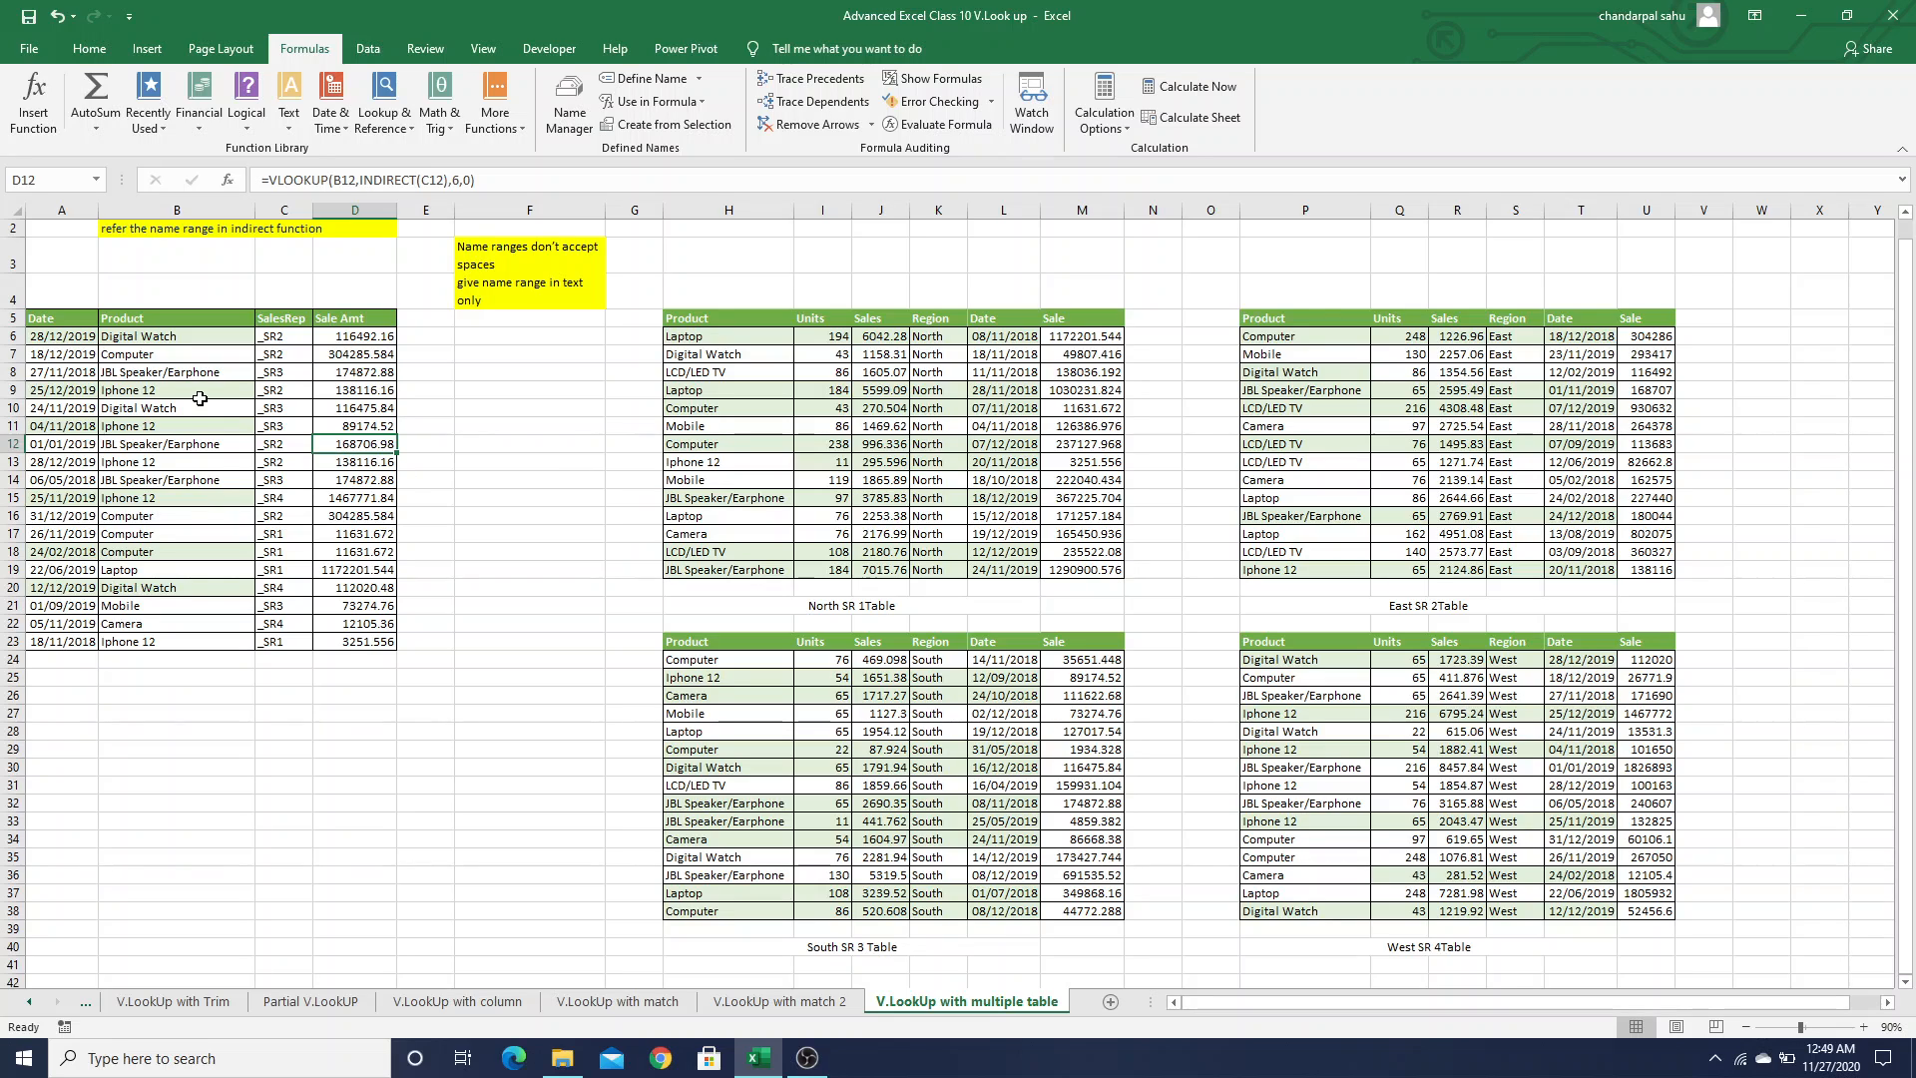
Check the Iphone 12 sale amount in D15 against its row in the West SR 4 table
click(150, 505)
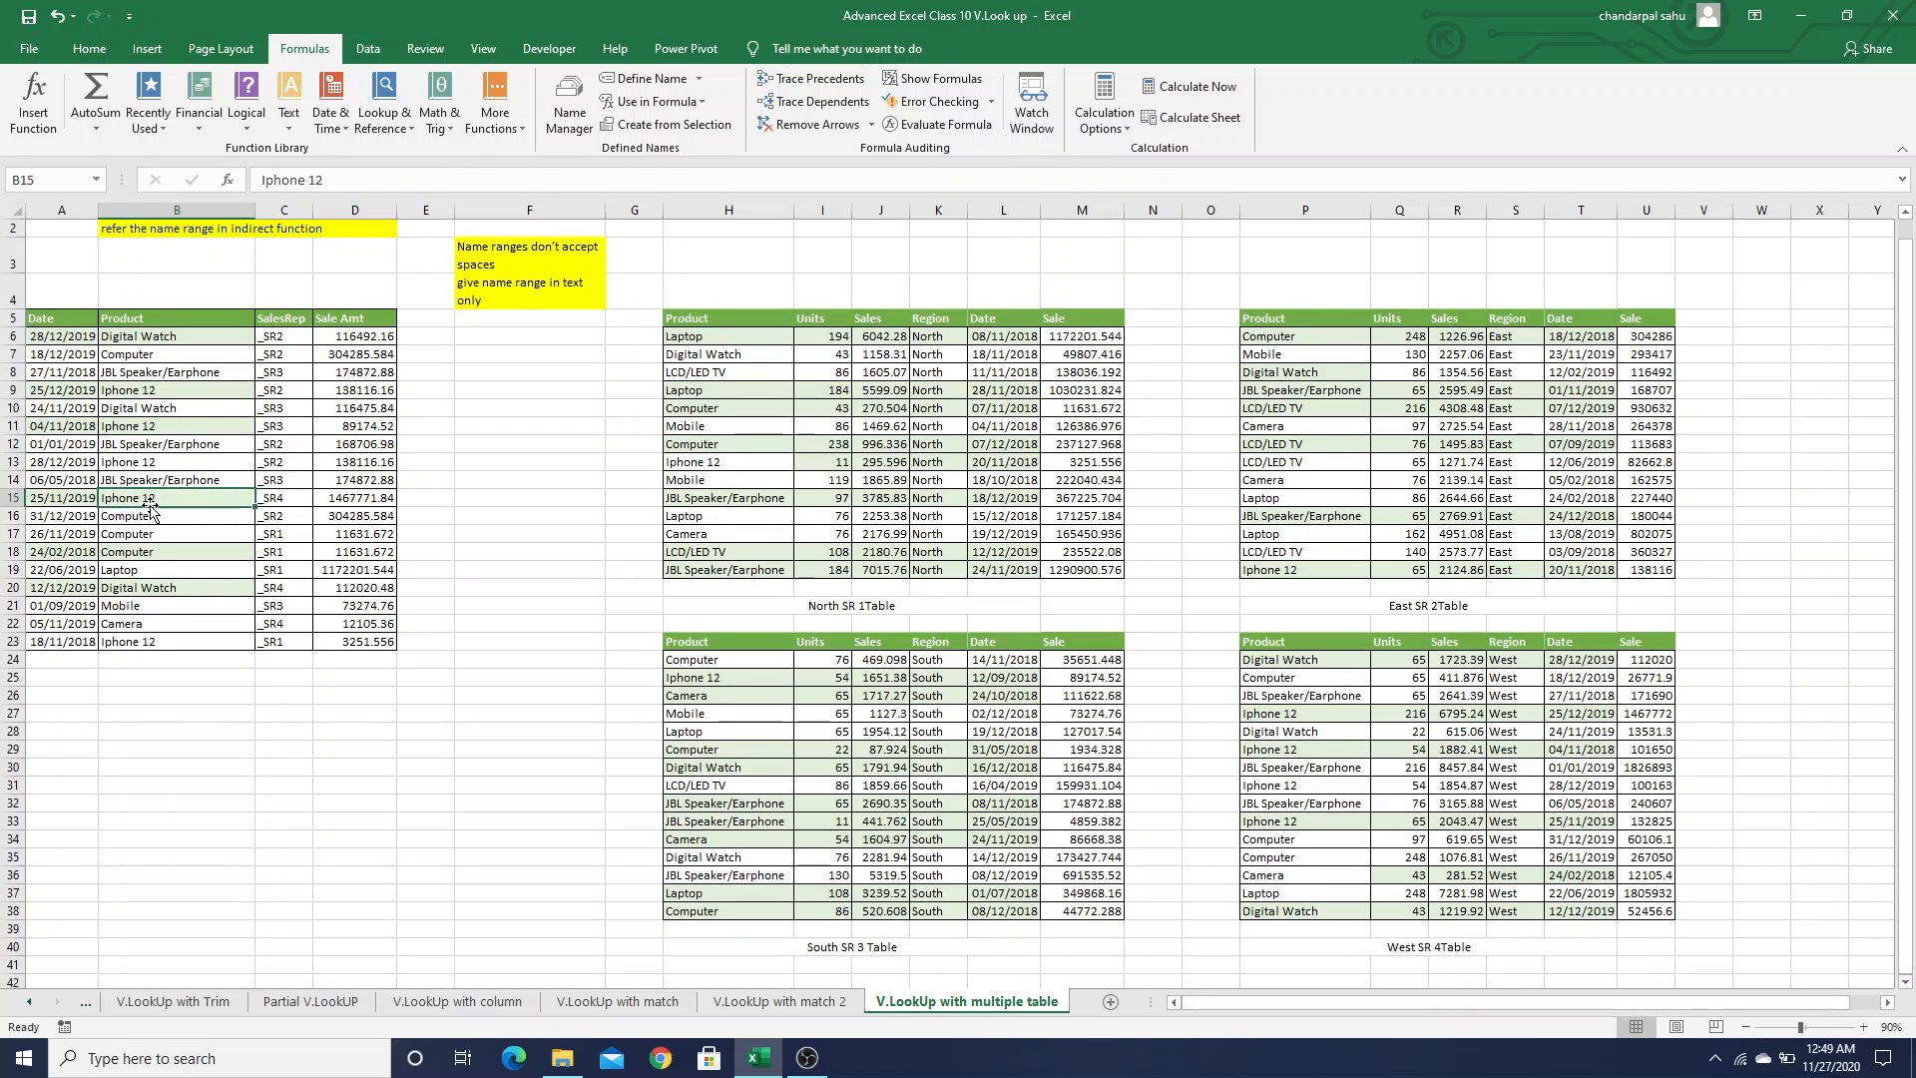
key(Right)
key(Right)
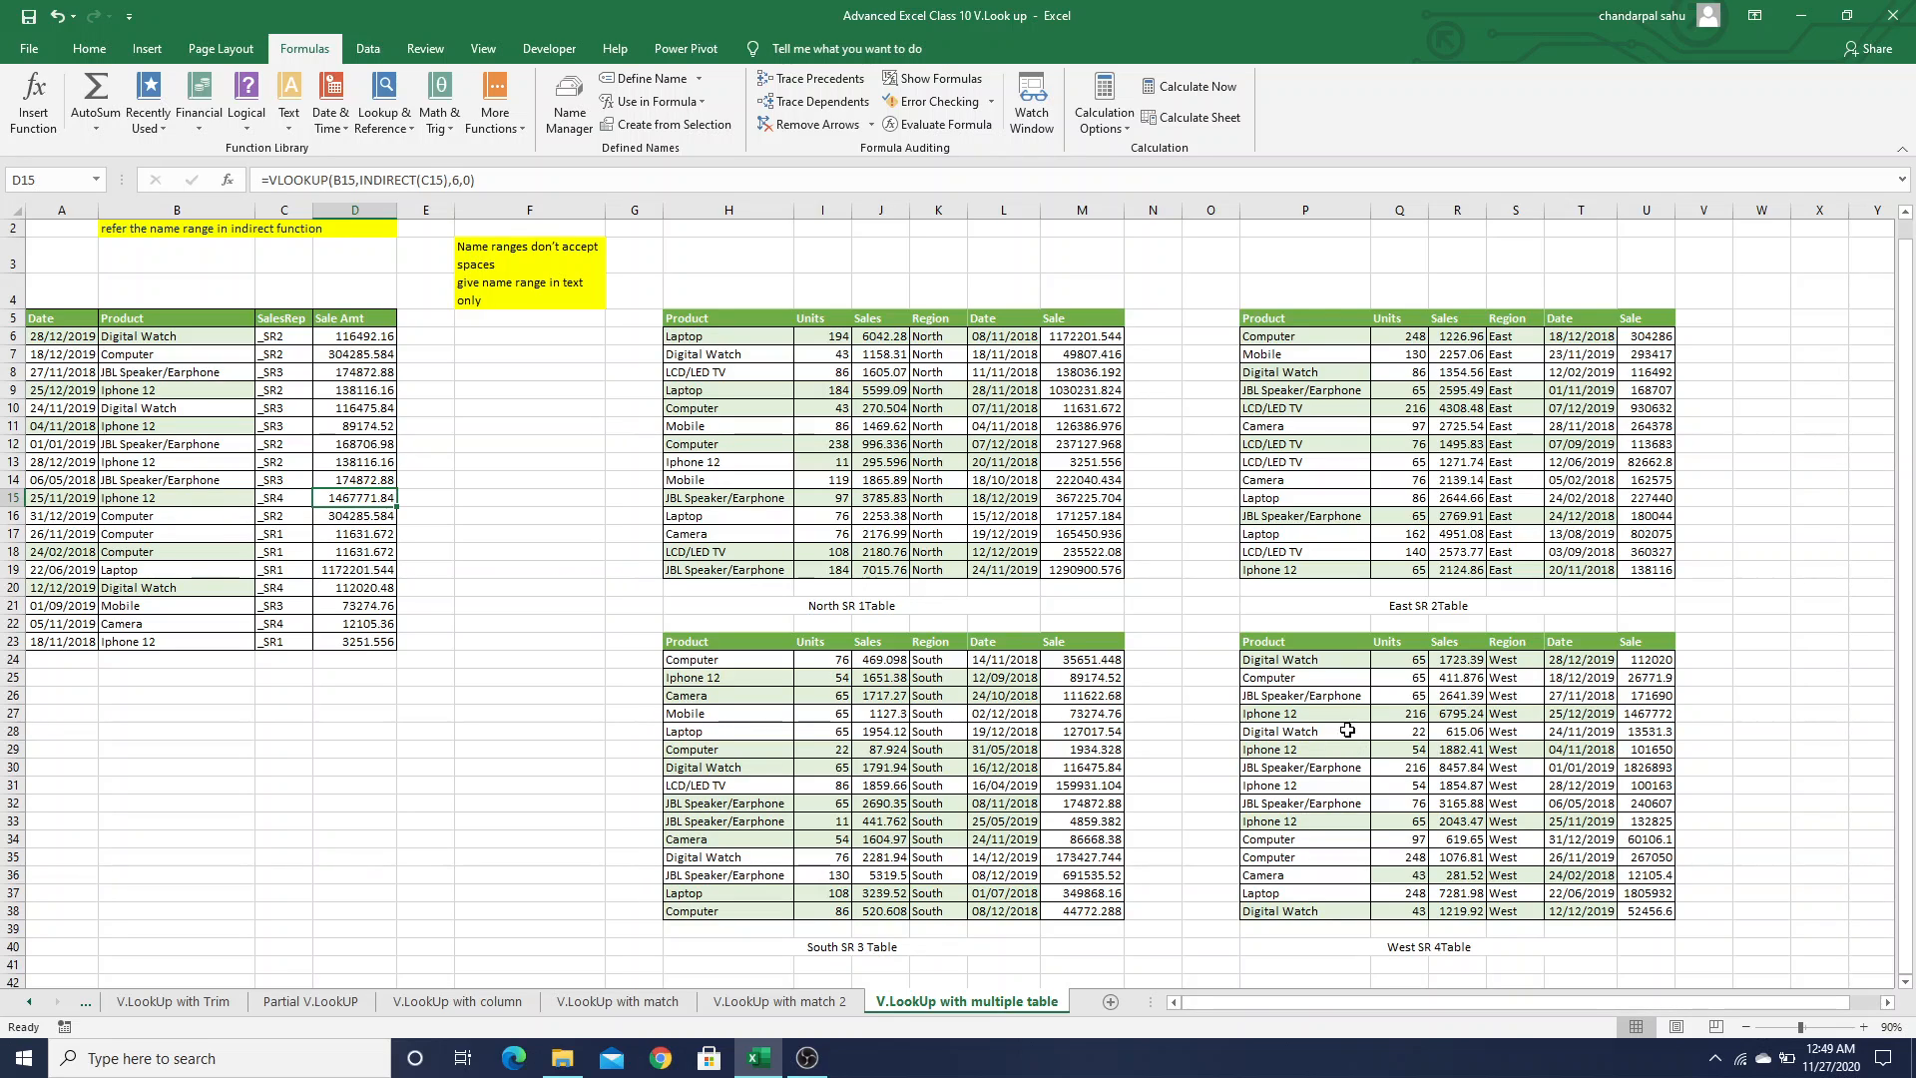
click(1286, 718)
key(Right)
key(Right)
key(Right)
key(Right)
key(Right)
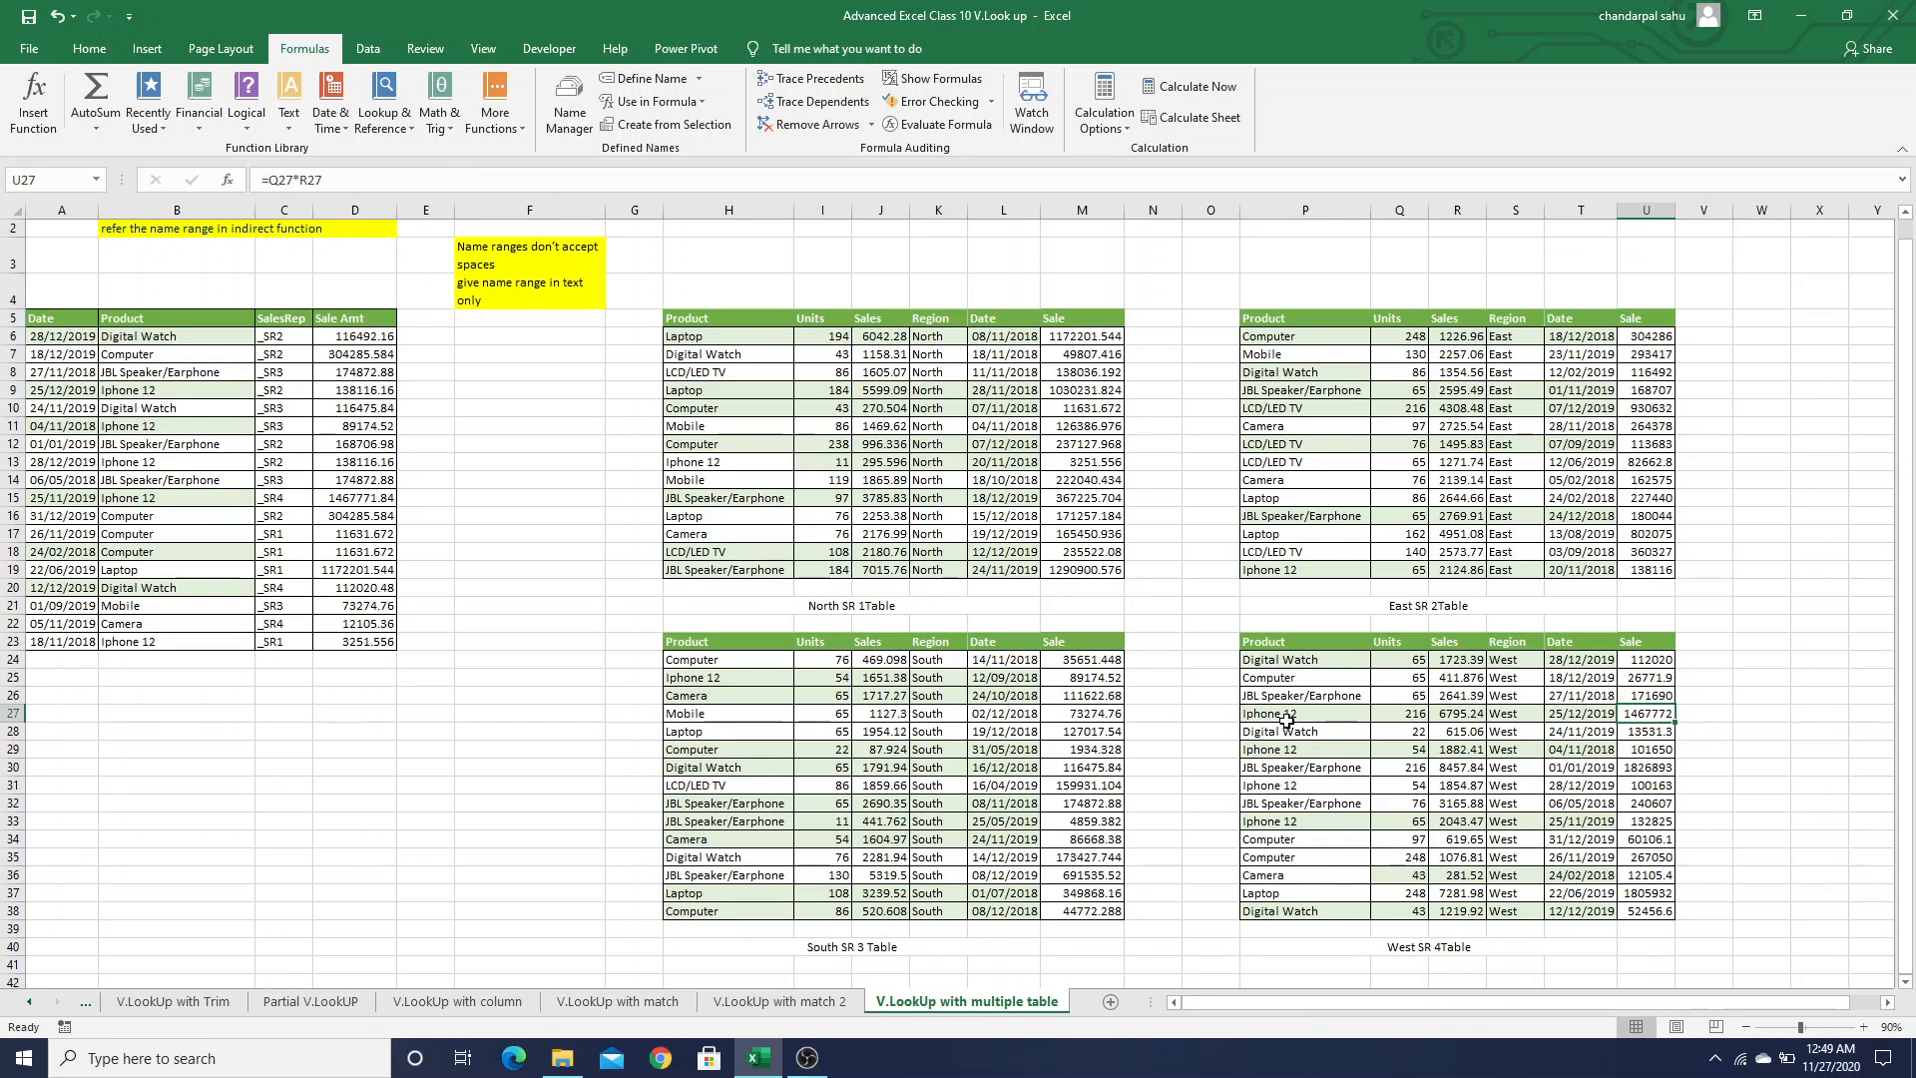
Review the formulas in D6 to D11 and the North SR 1 table range H5:M19, returning to D6
click(337, 332)
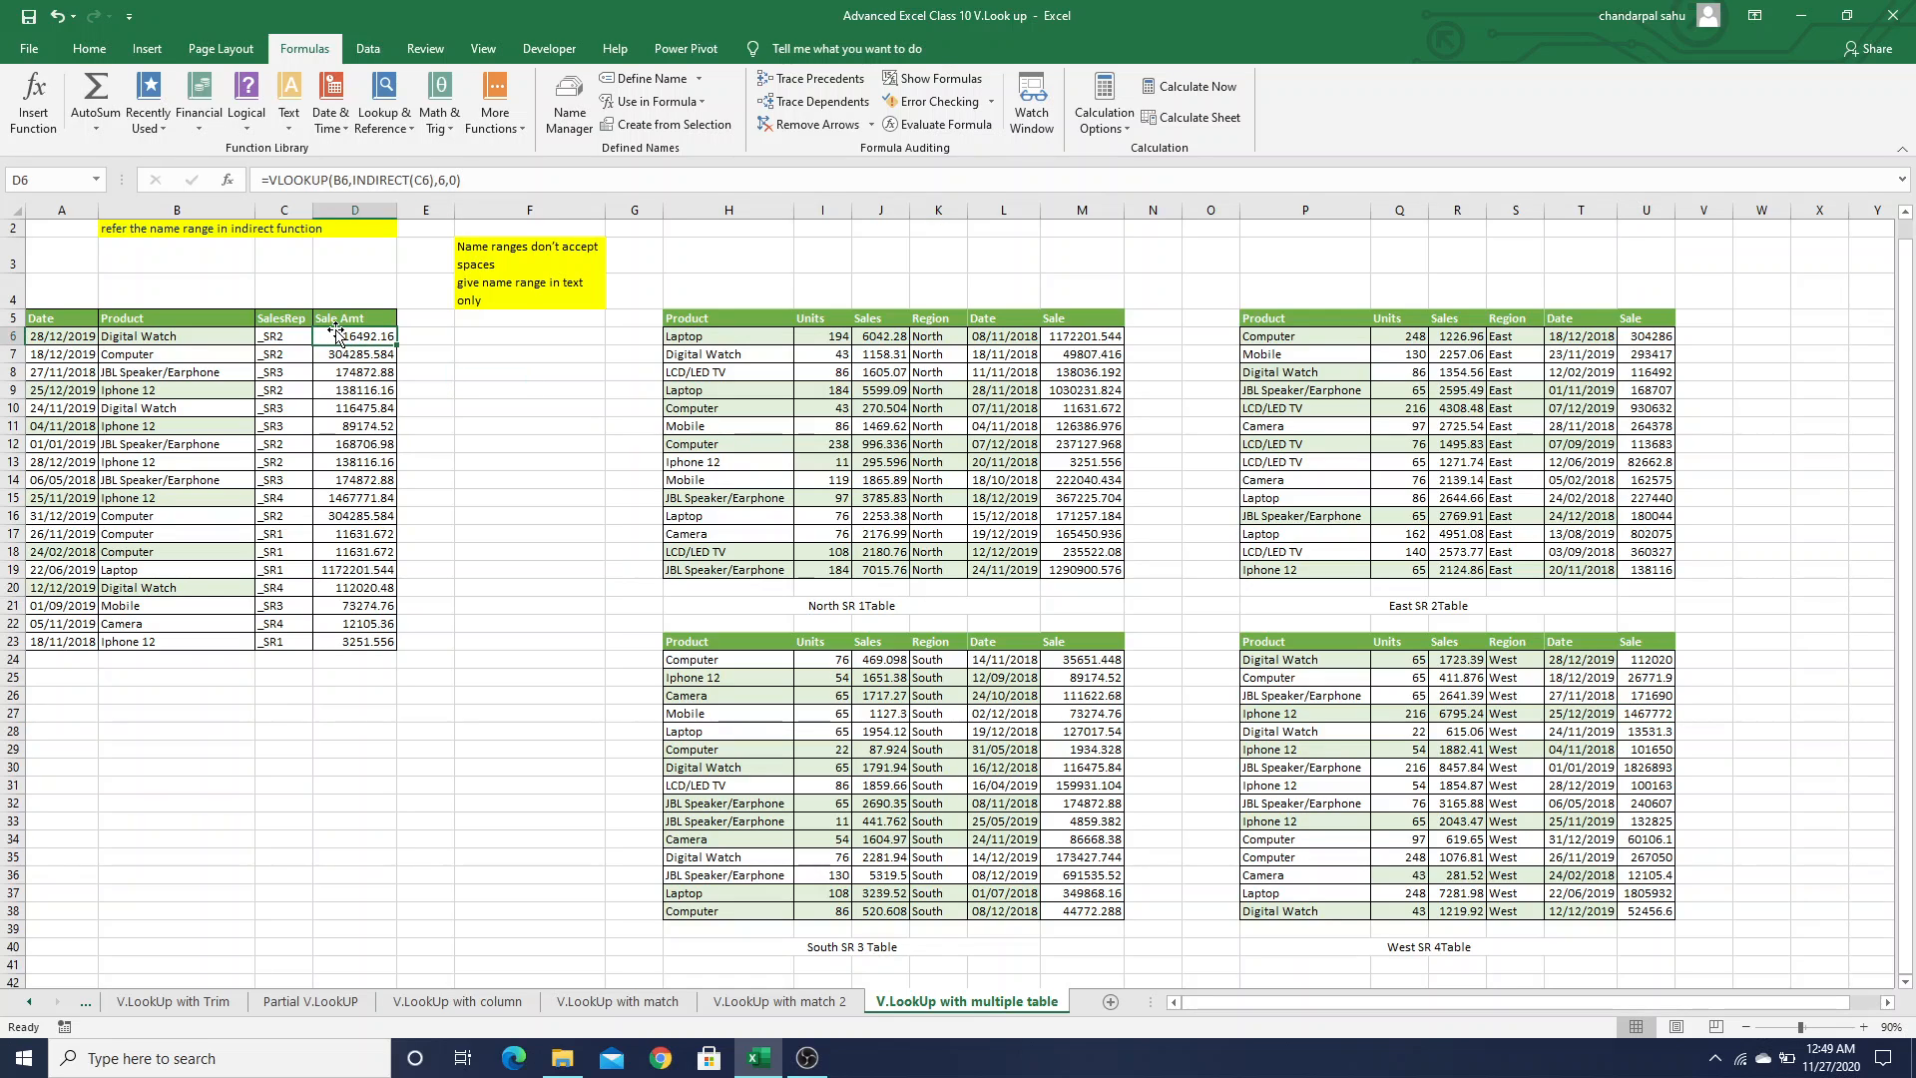
key(Down)
key(Down)
key(Down)
key(Down)
key(Down)
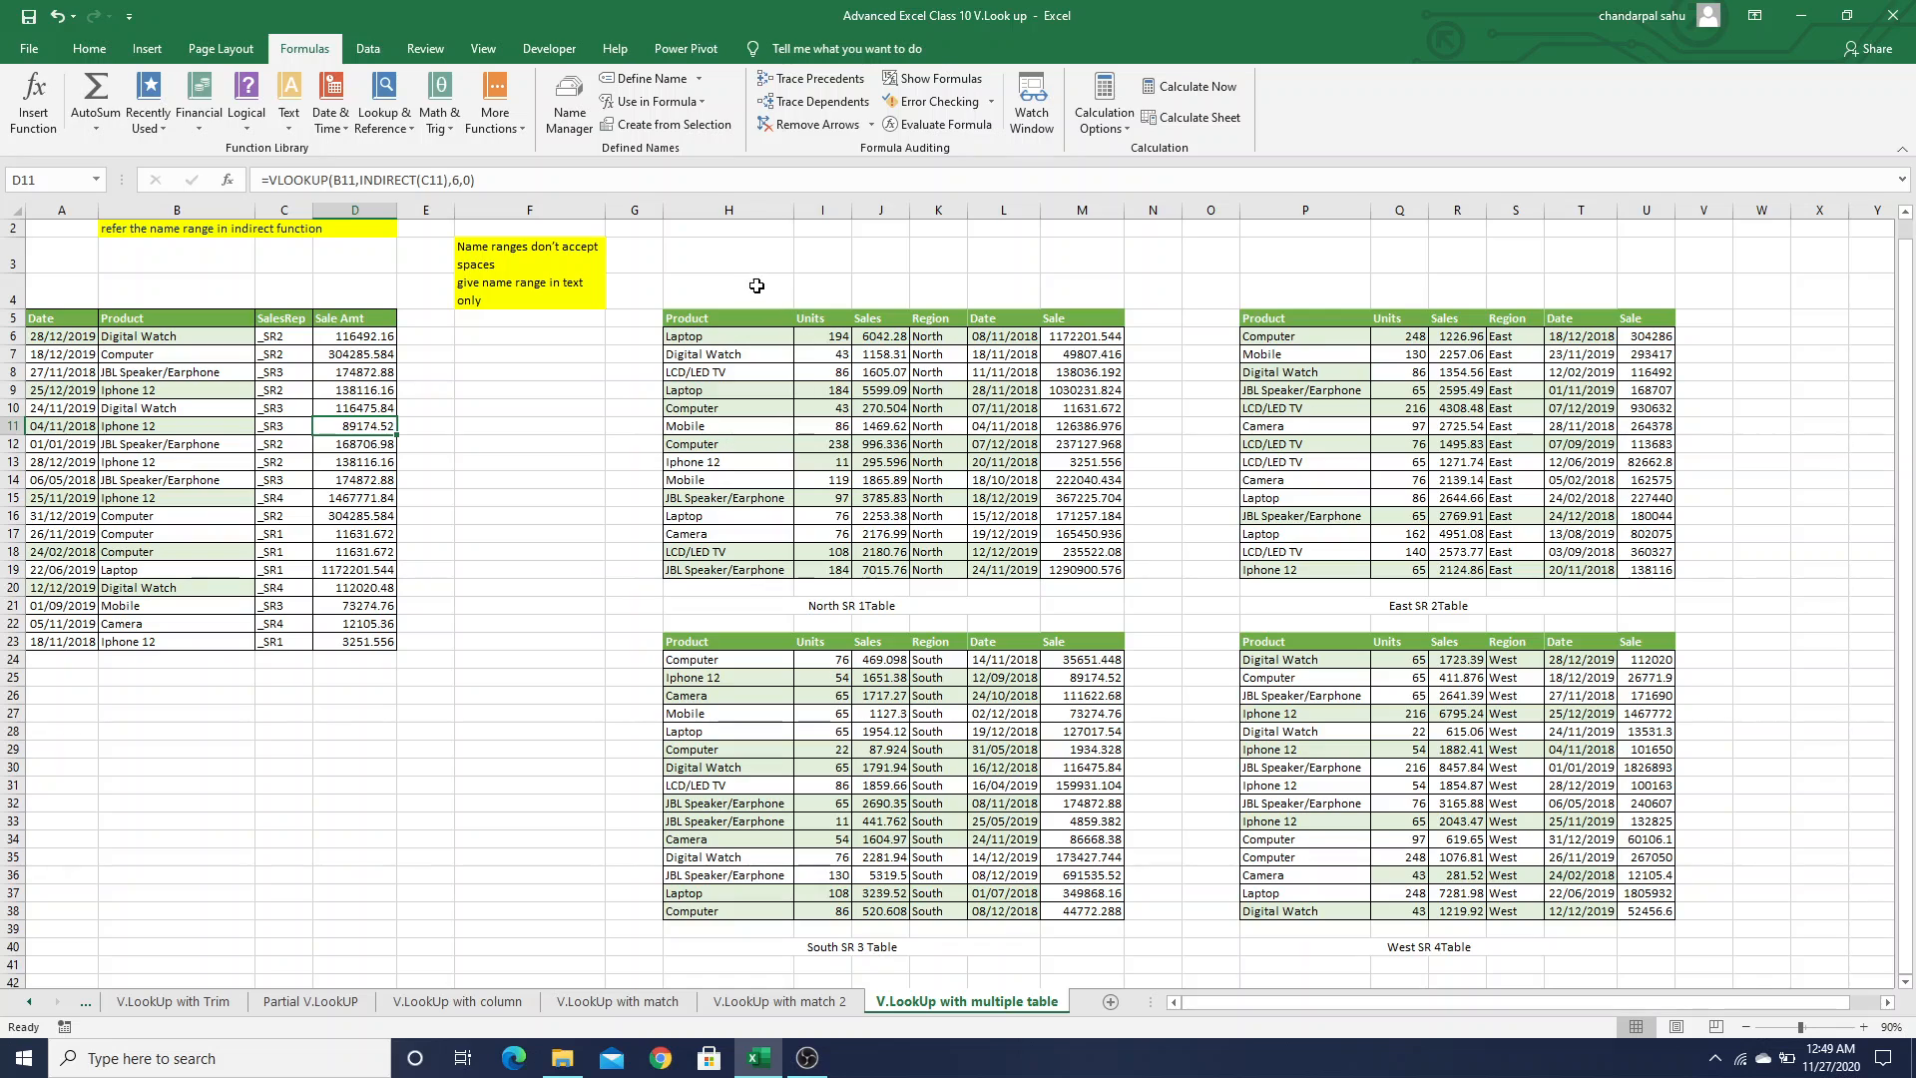
click(705, 320)
drag(705, 319, 1104, 569)
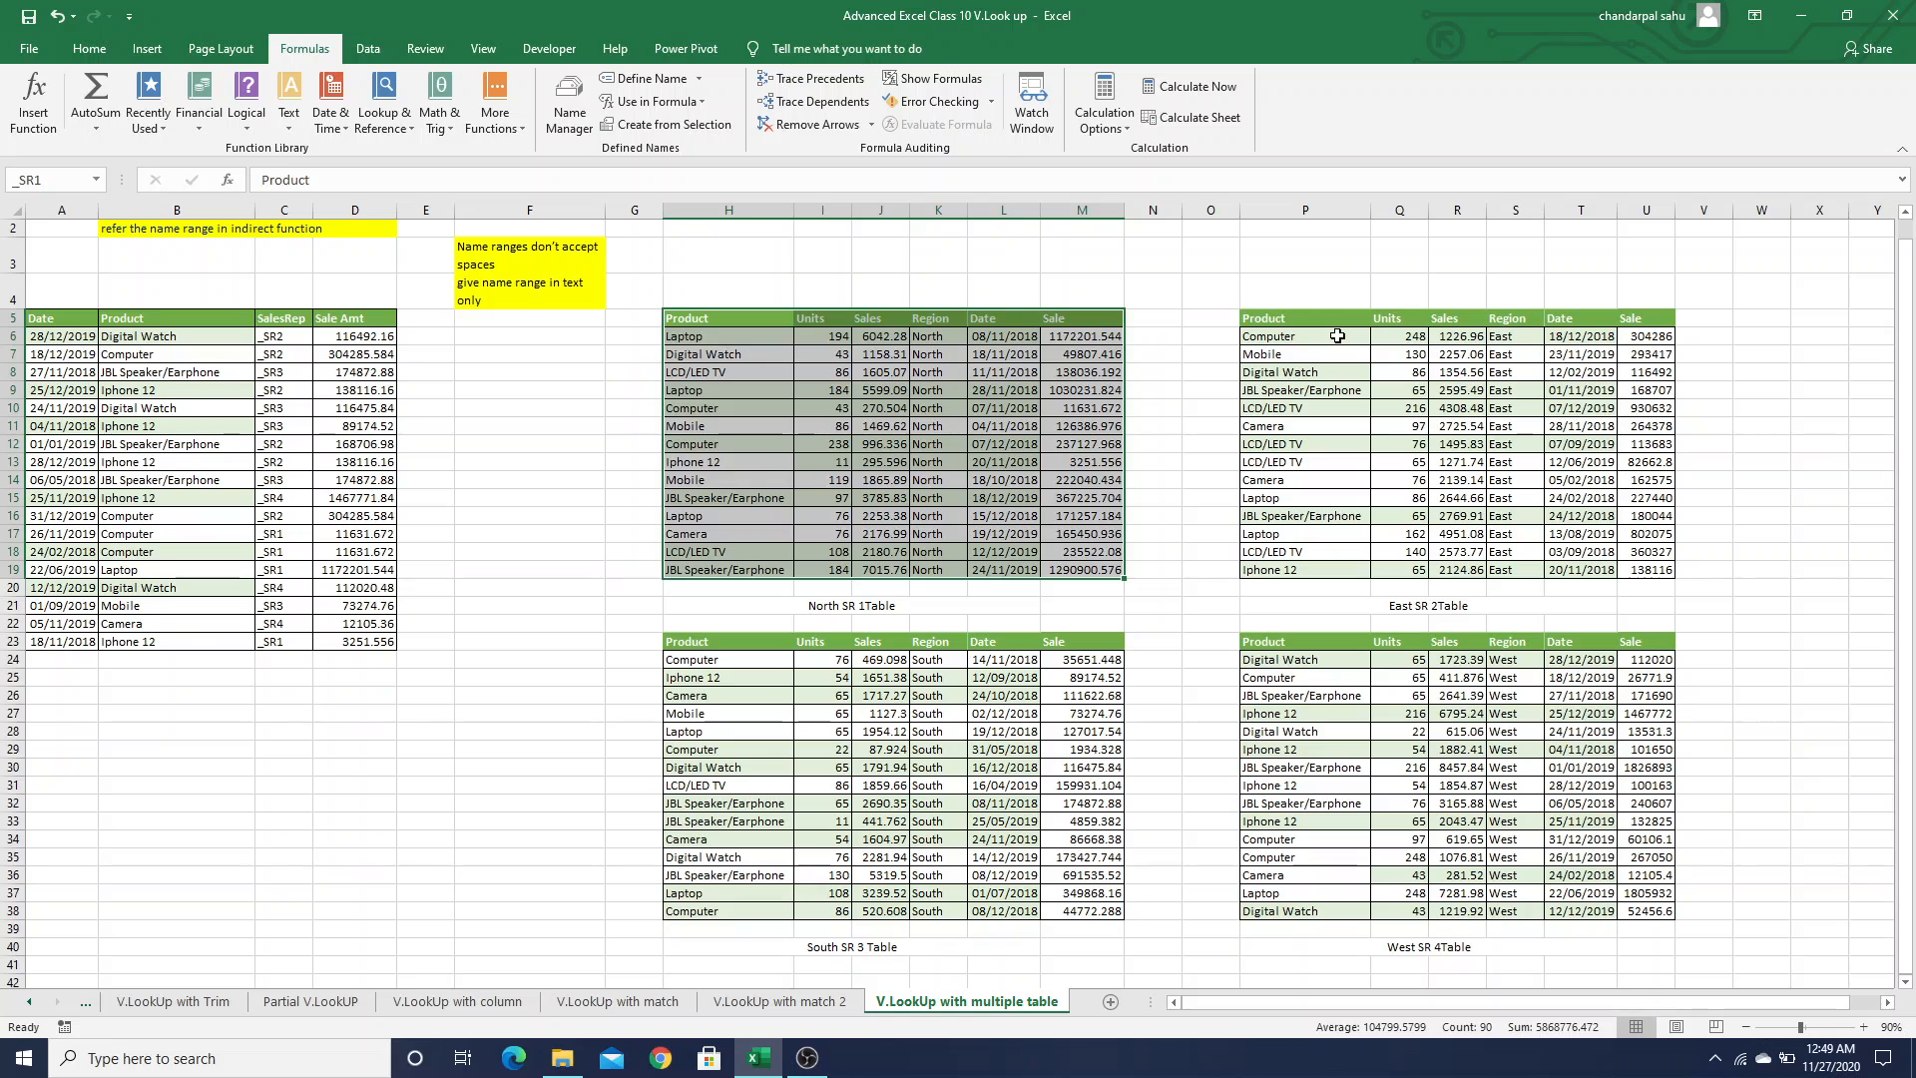
click(348, 338)
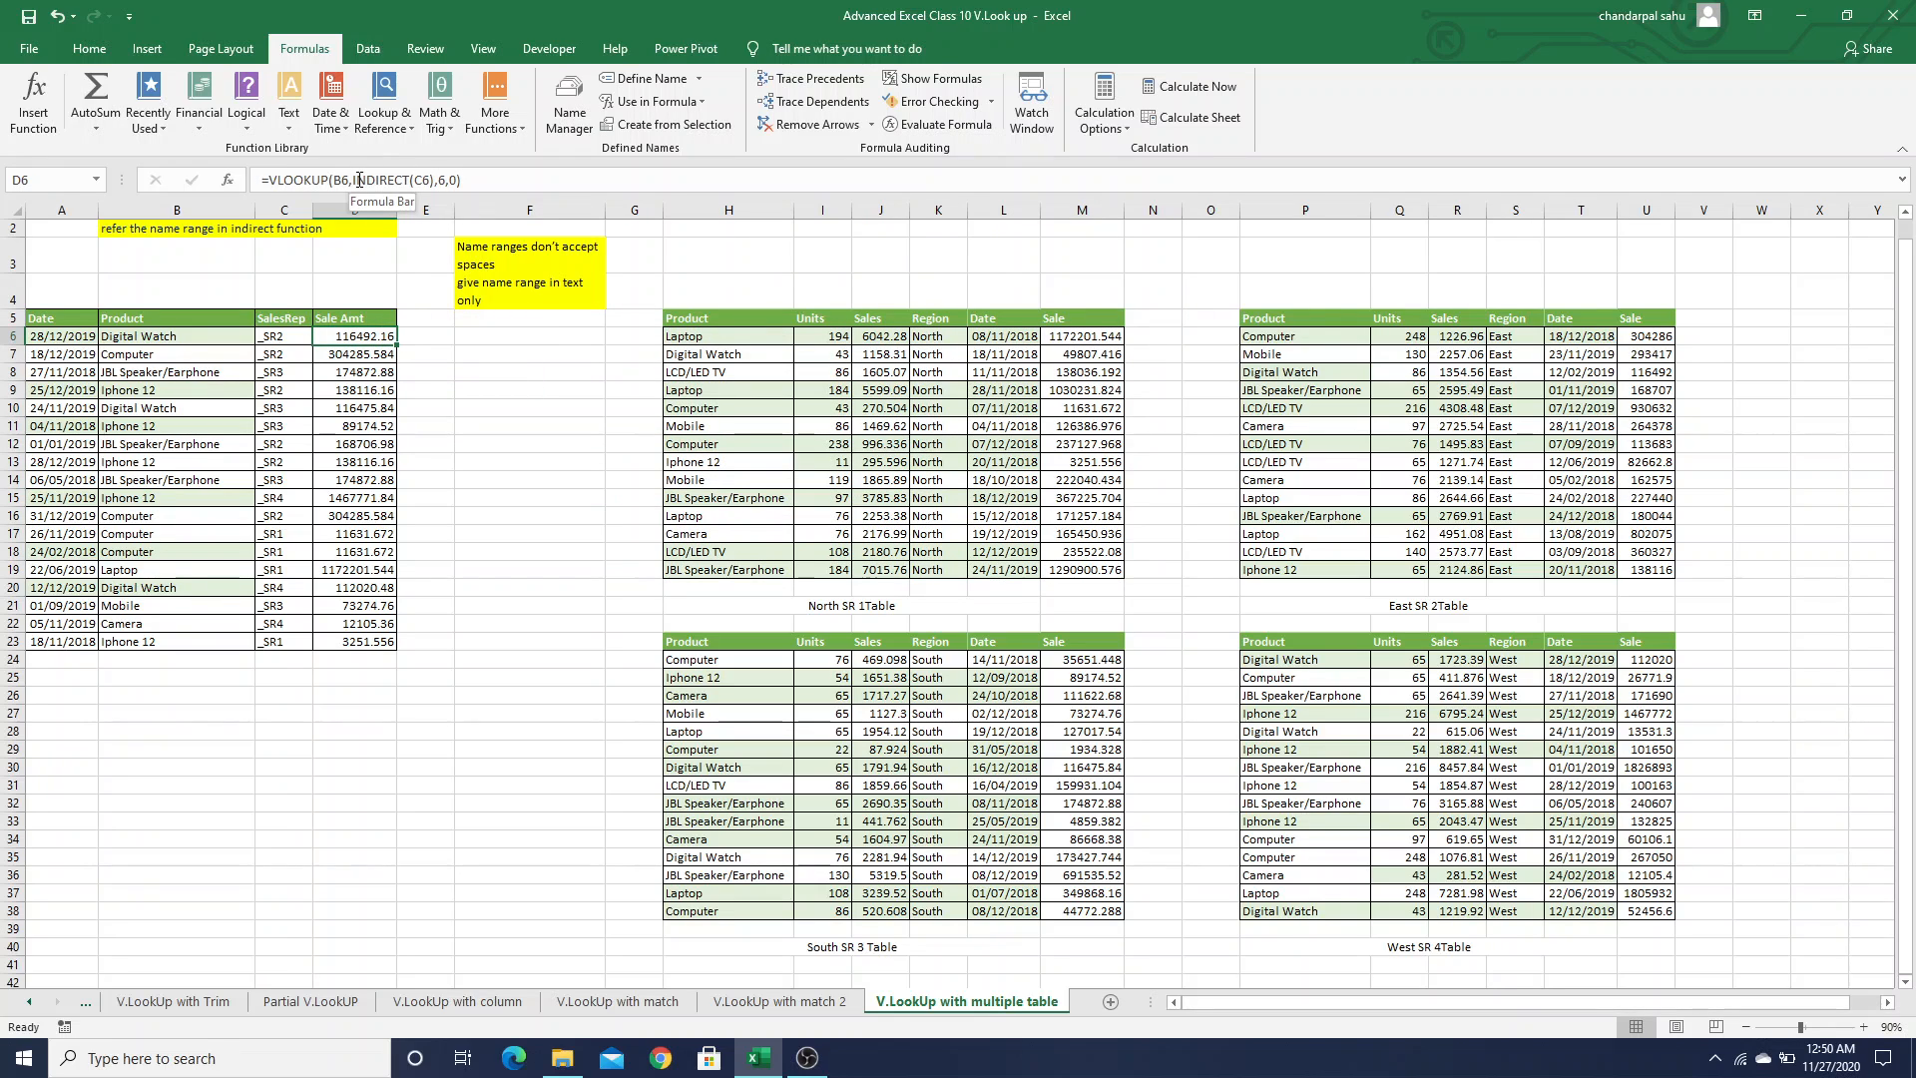
Examine the INDIRECT(C6) argument in the D6 formula and the SalesRep code it refers to in C6
drag(354, 179, 435, 179)
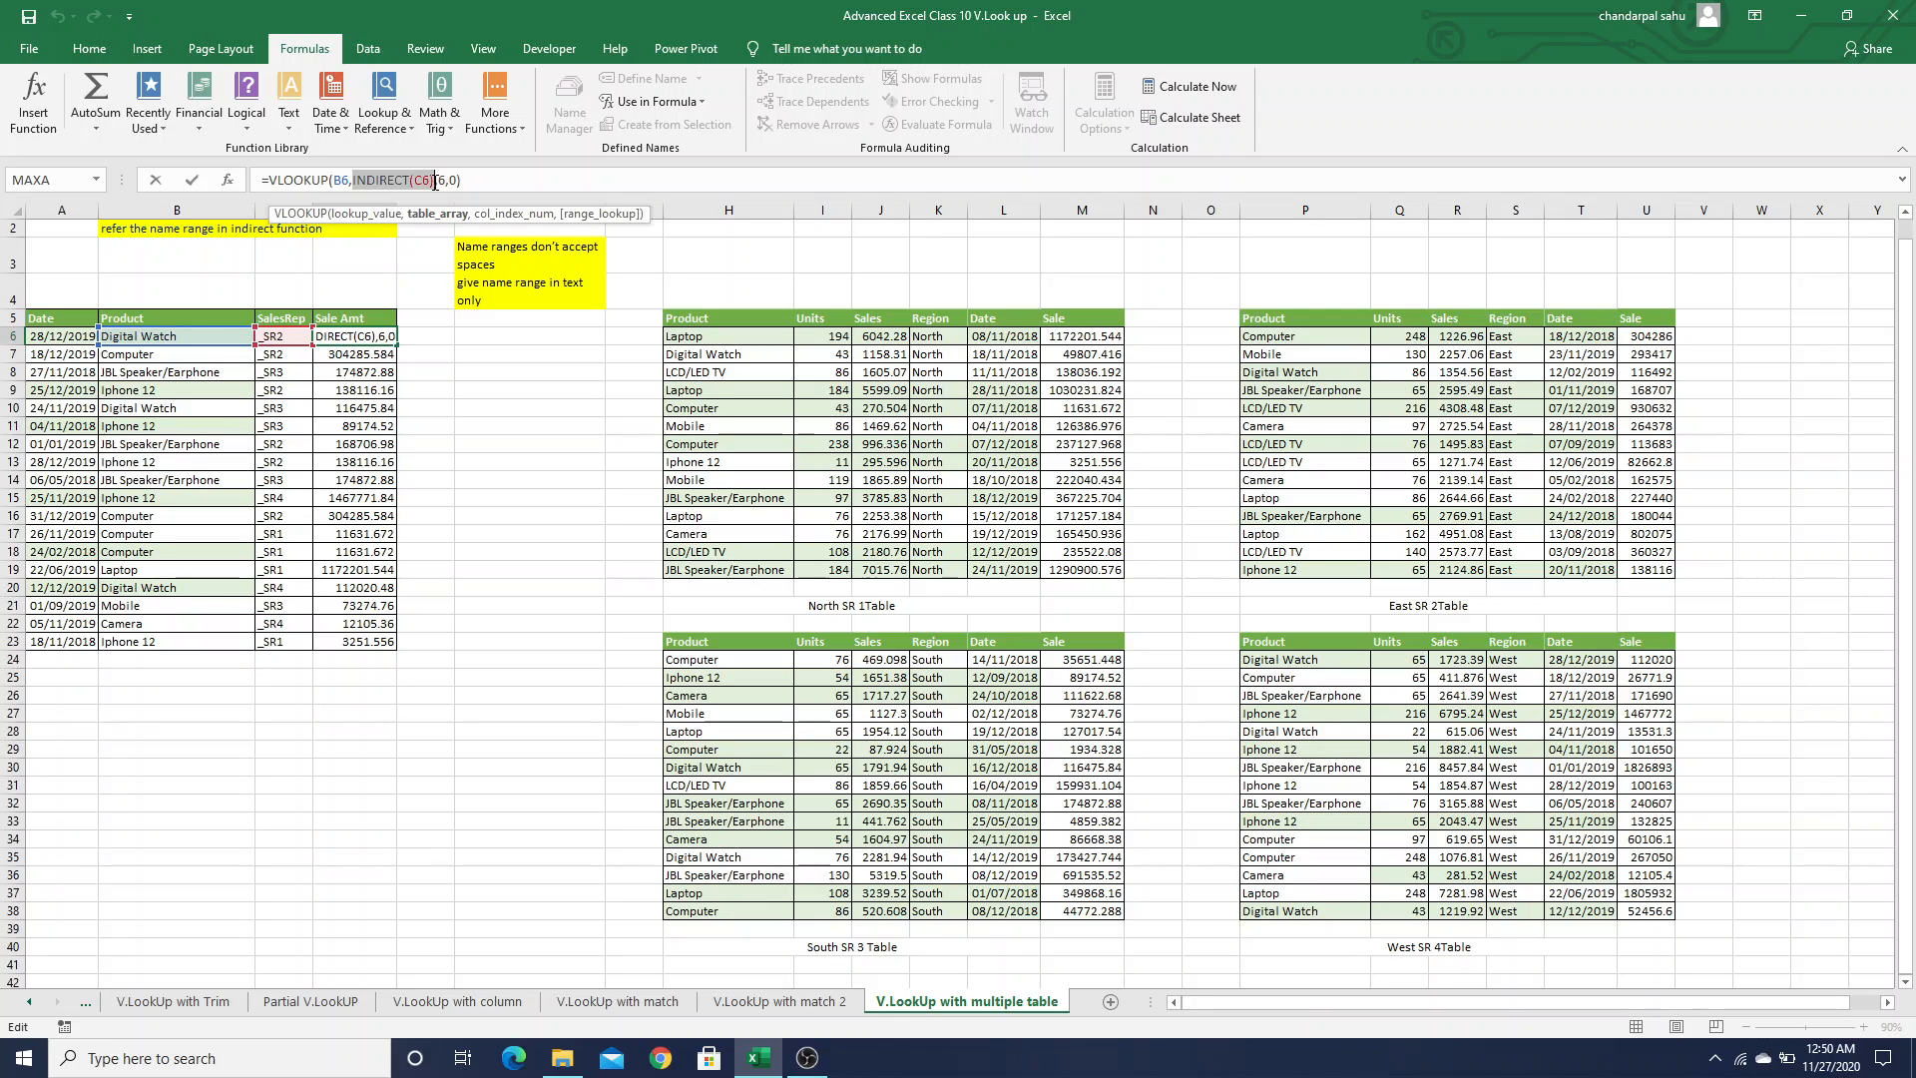
key(Escape)
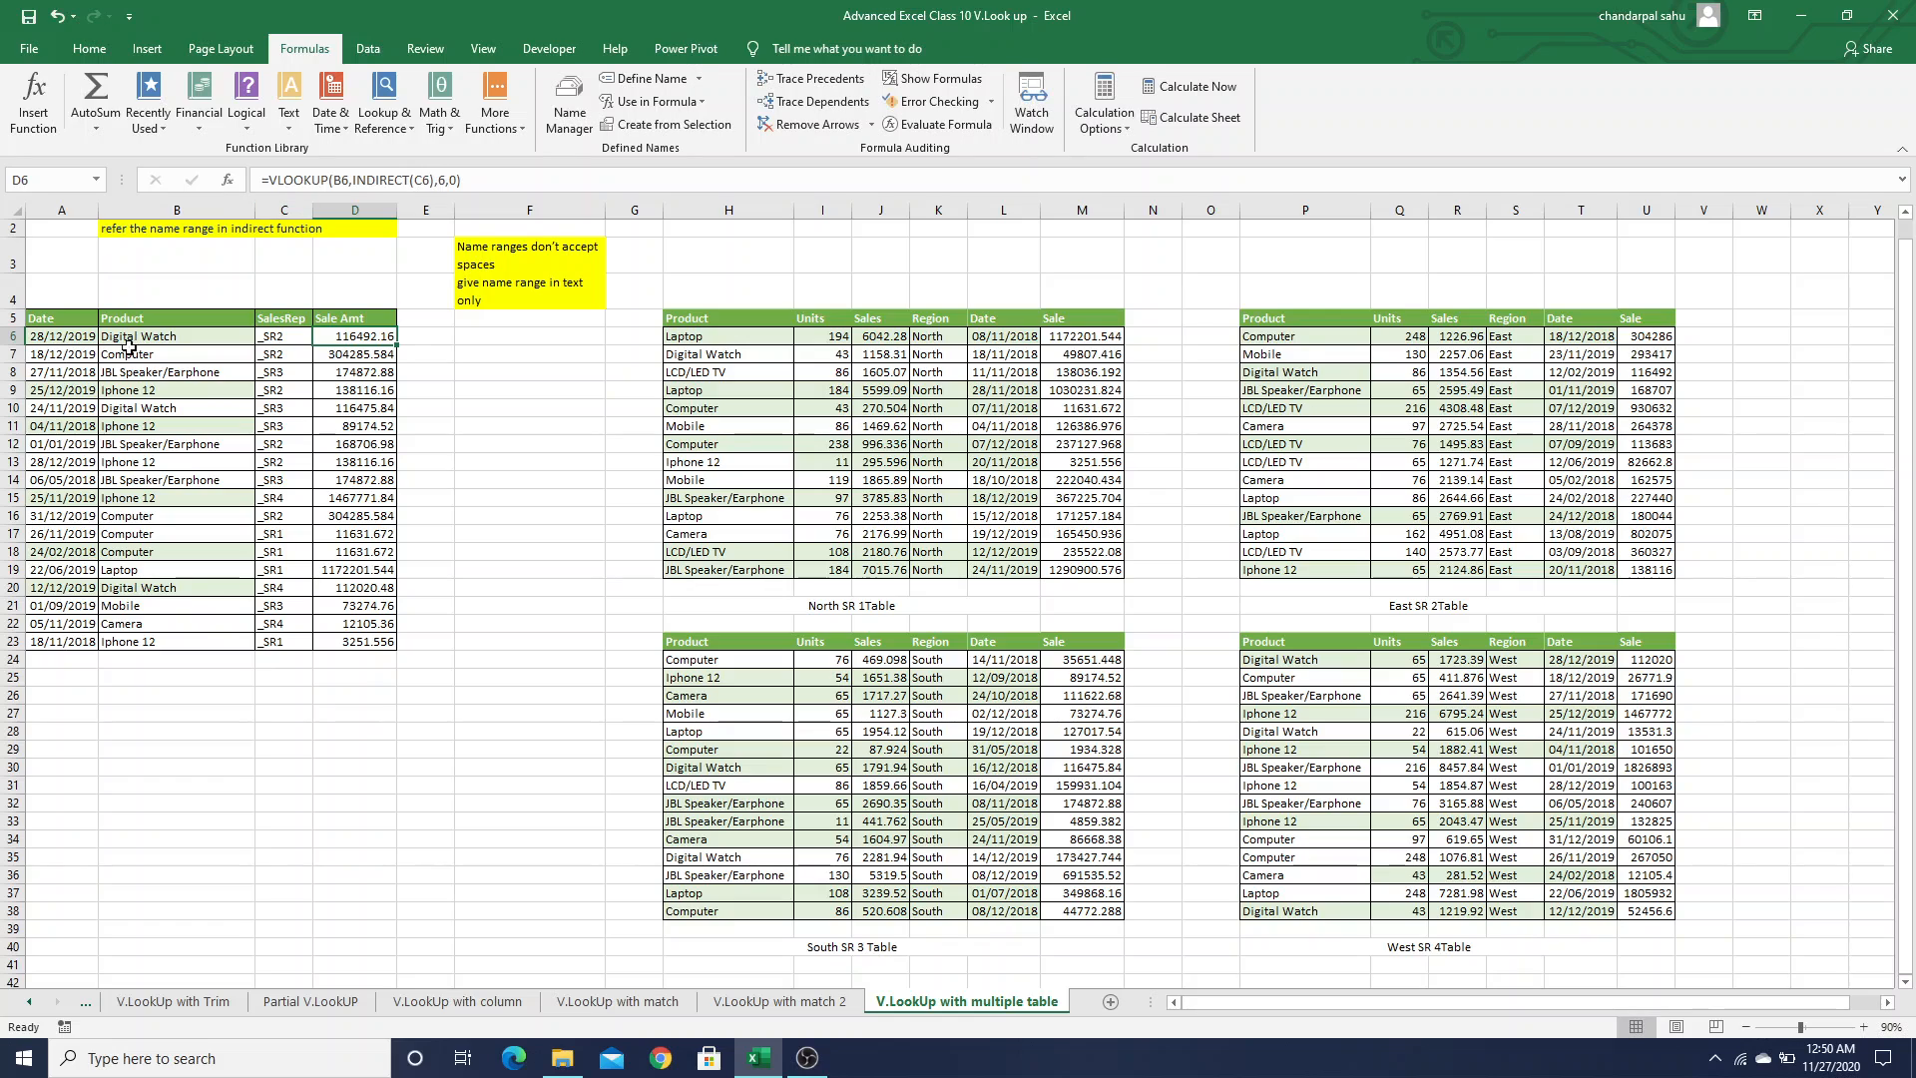
click(282, 345)
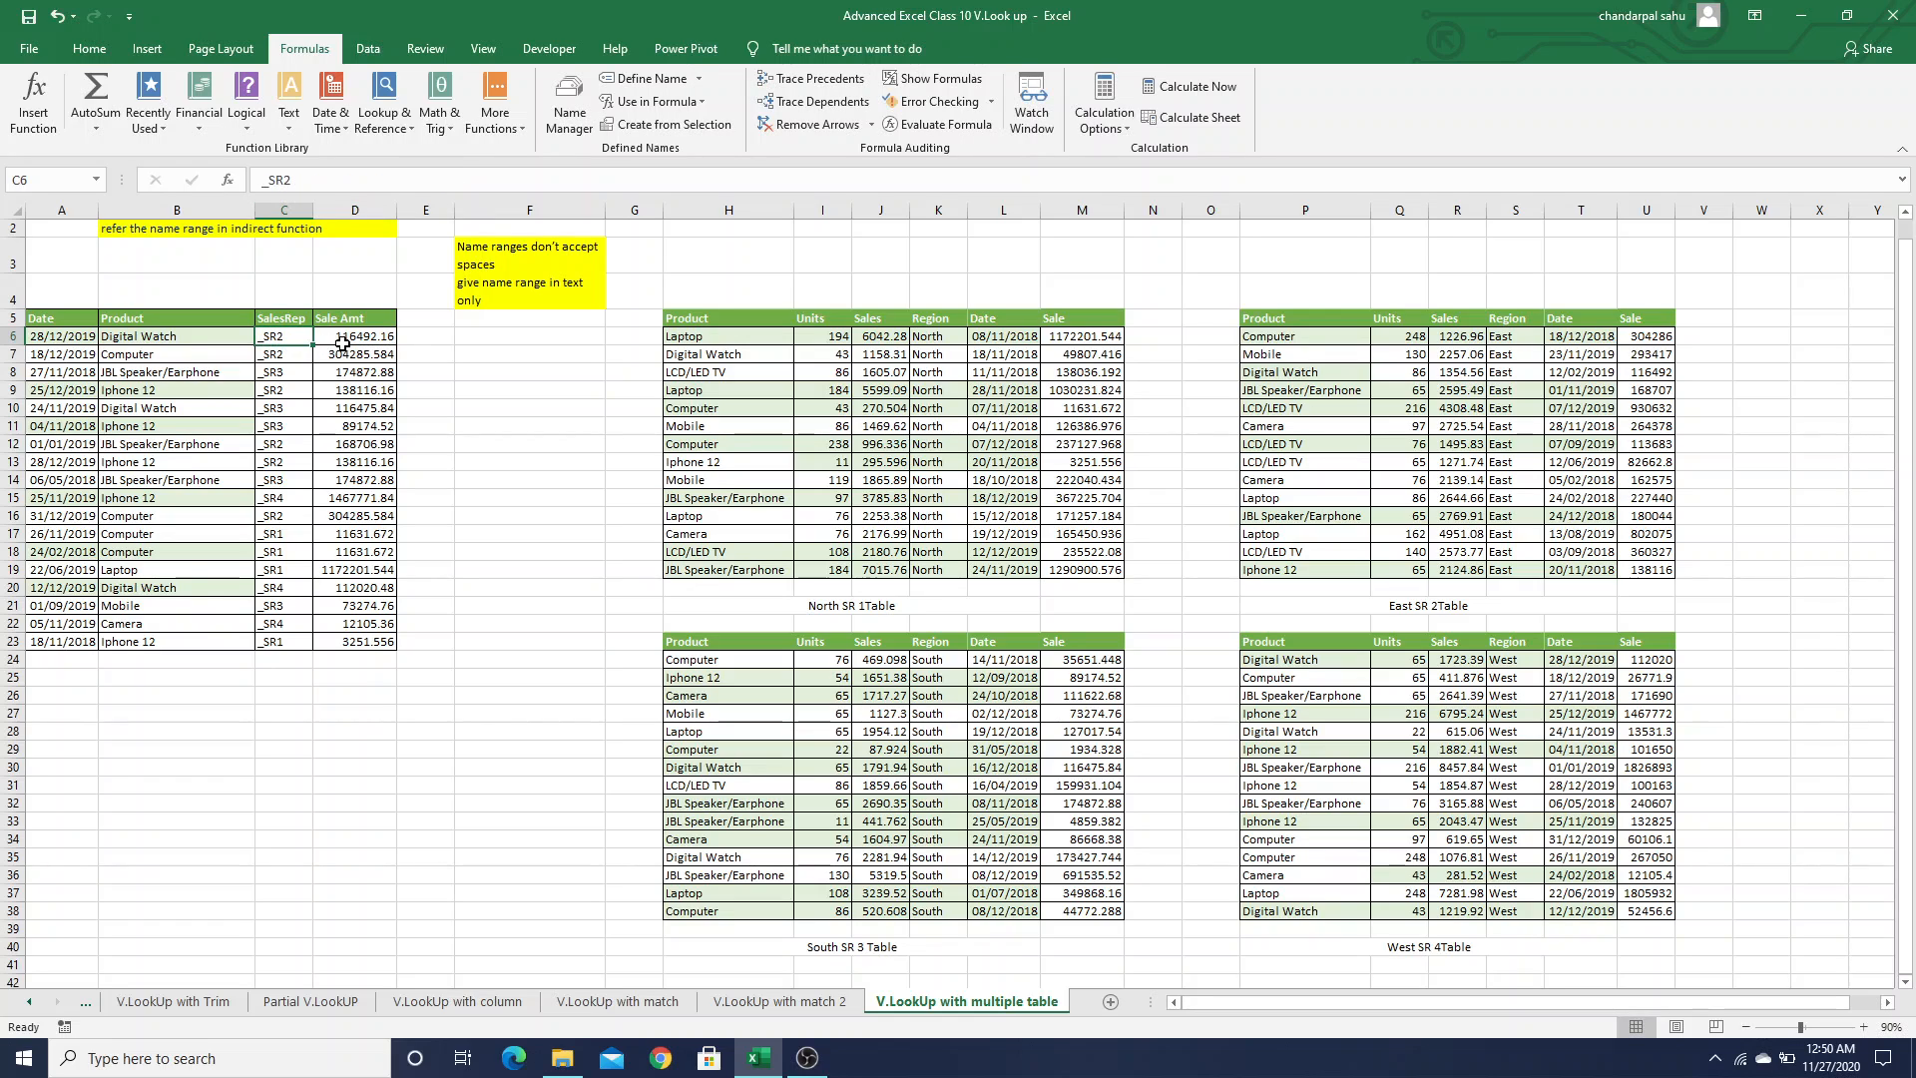
Evaluate the table_array argument INDIRECT(C6) inside the D6 formula to inspect its table contents, and restore the original formula
click(340, 347)
key(F2)
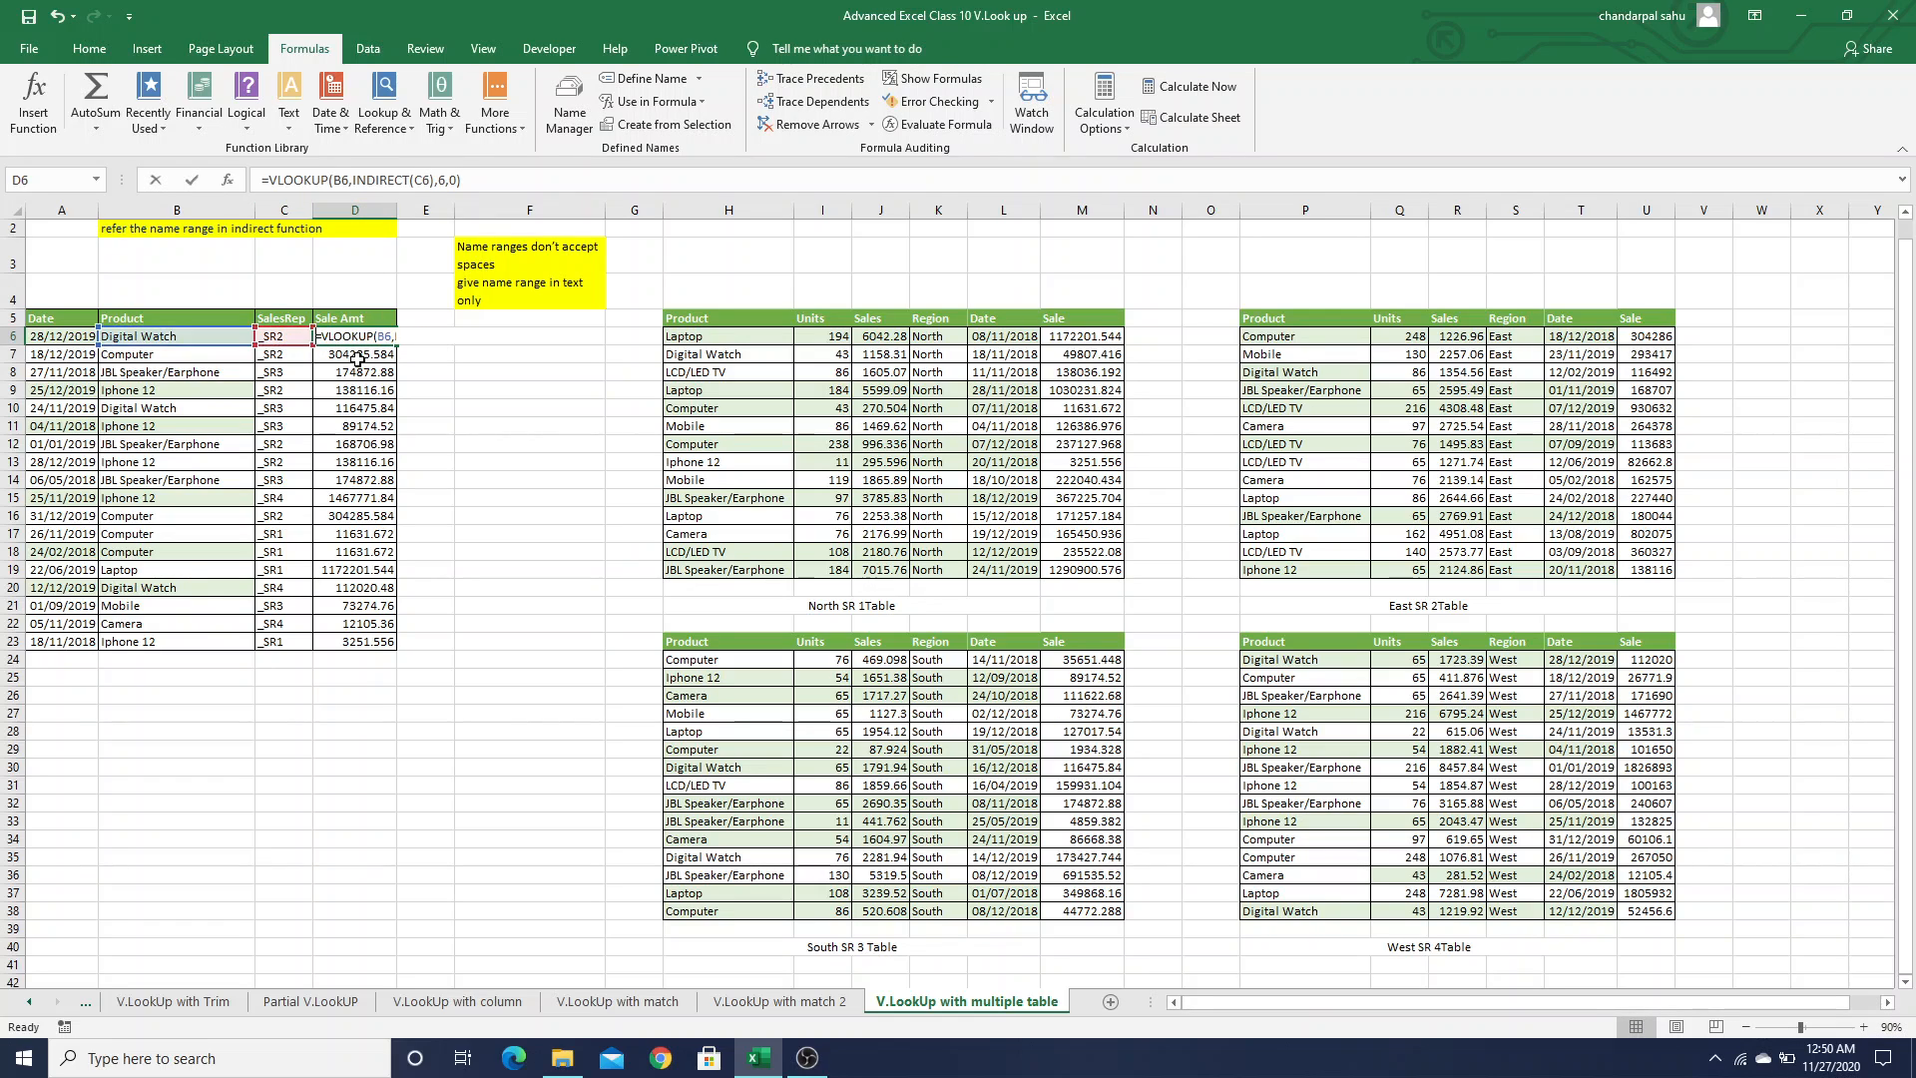
click(425, 336)
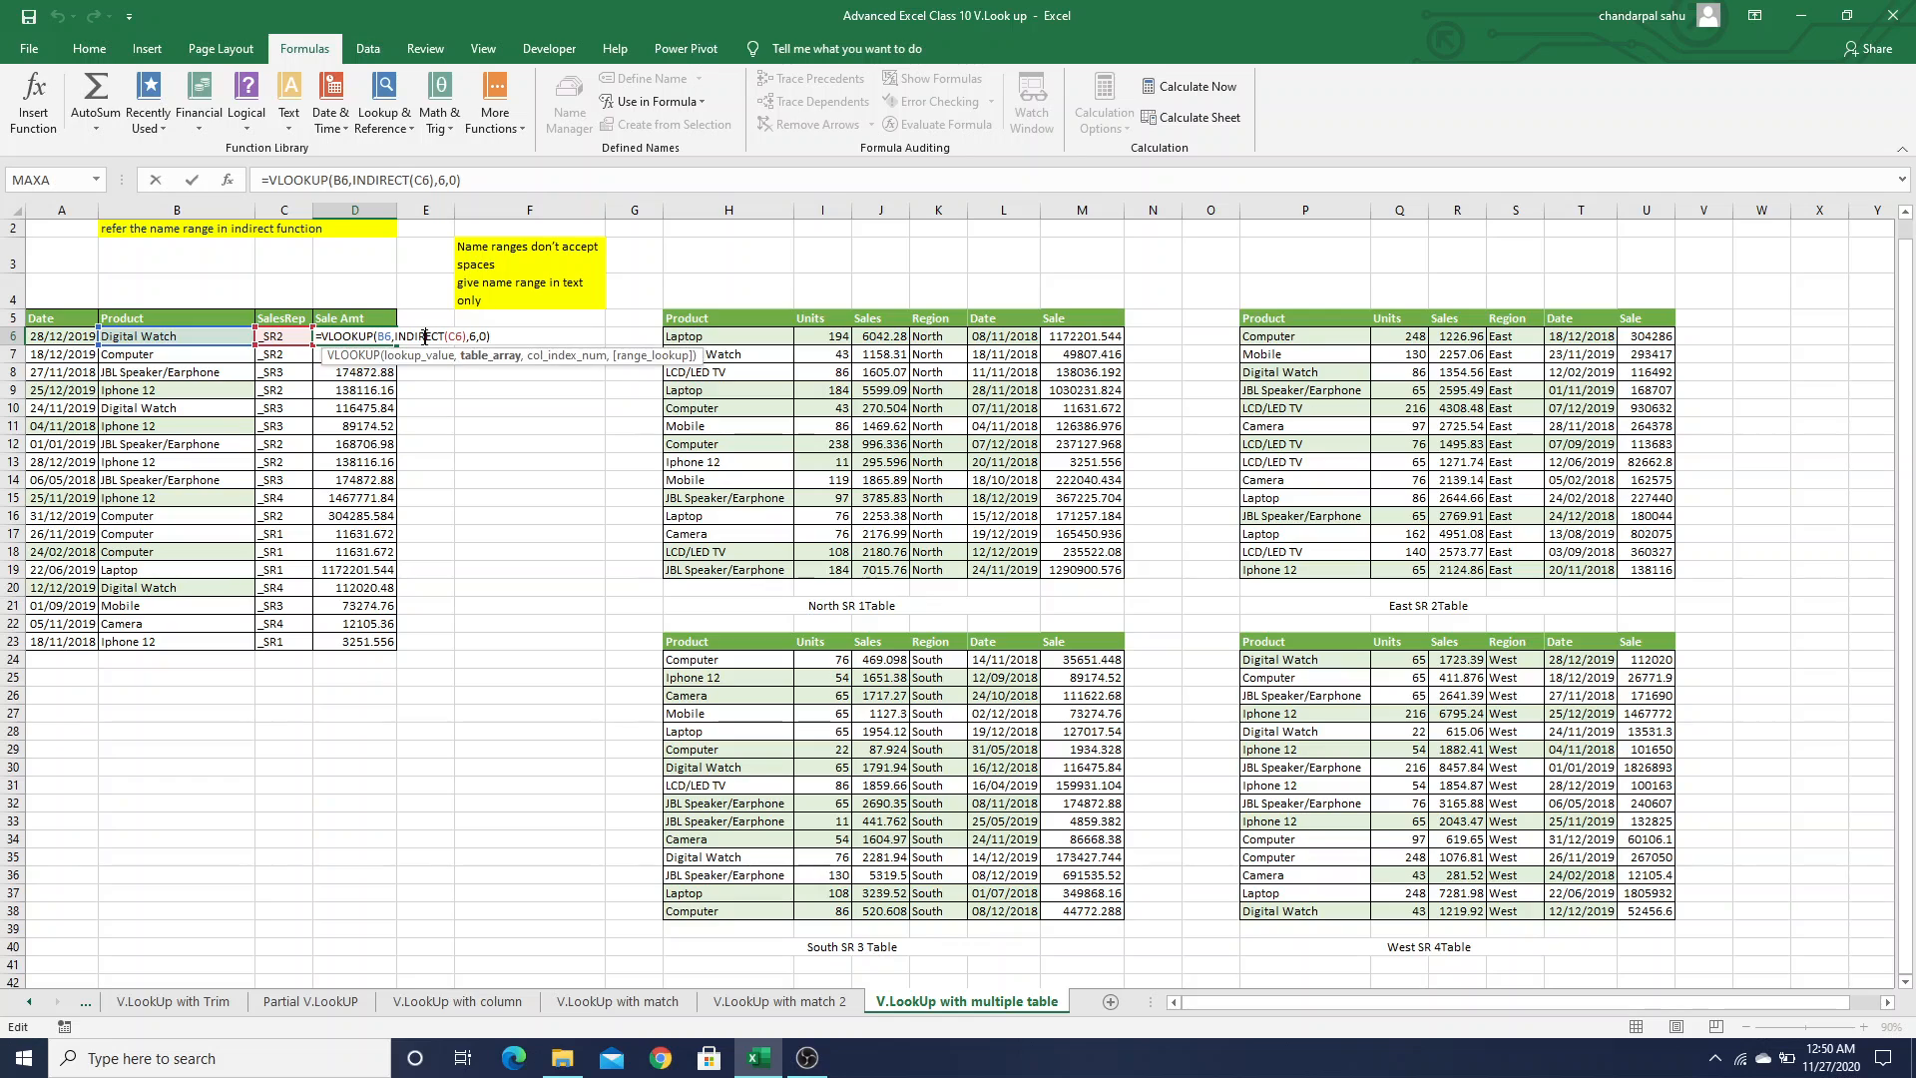
click(493, 363)
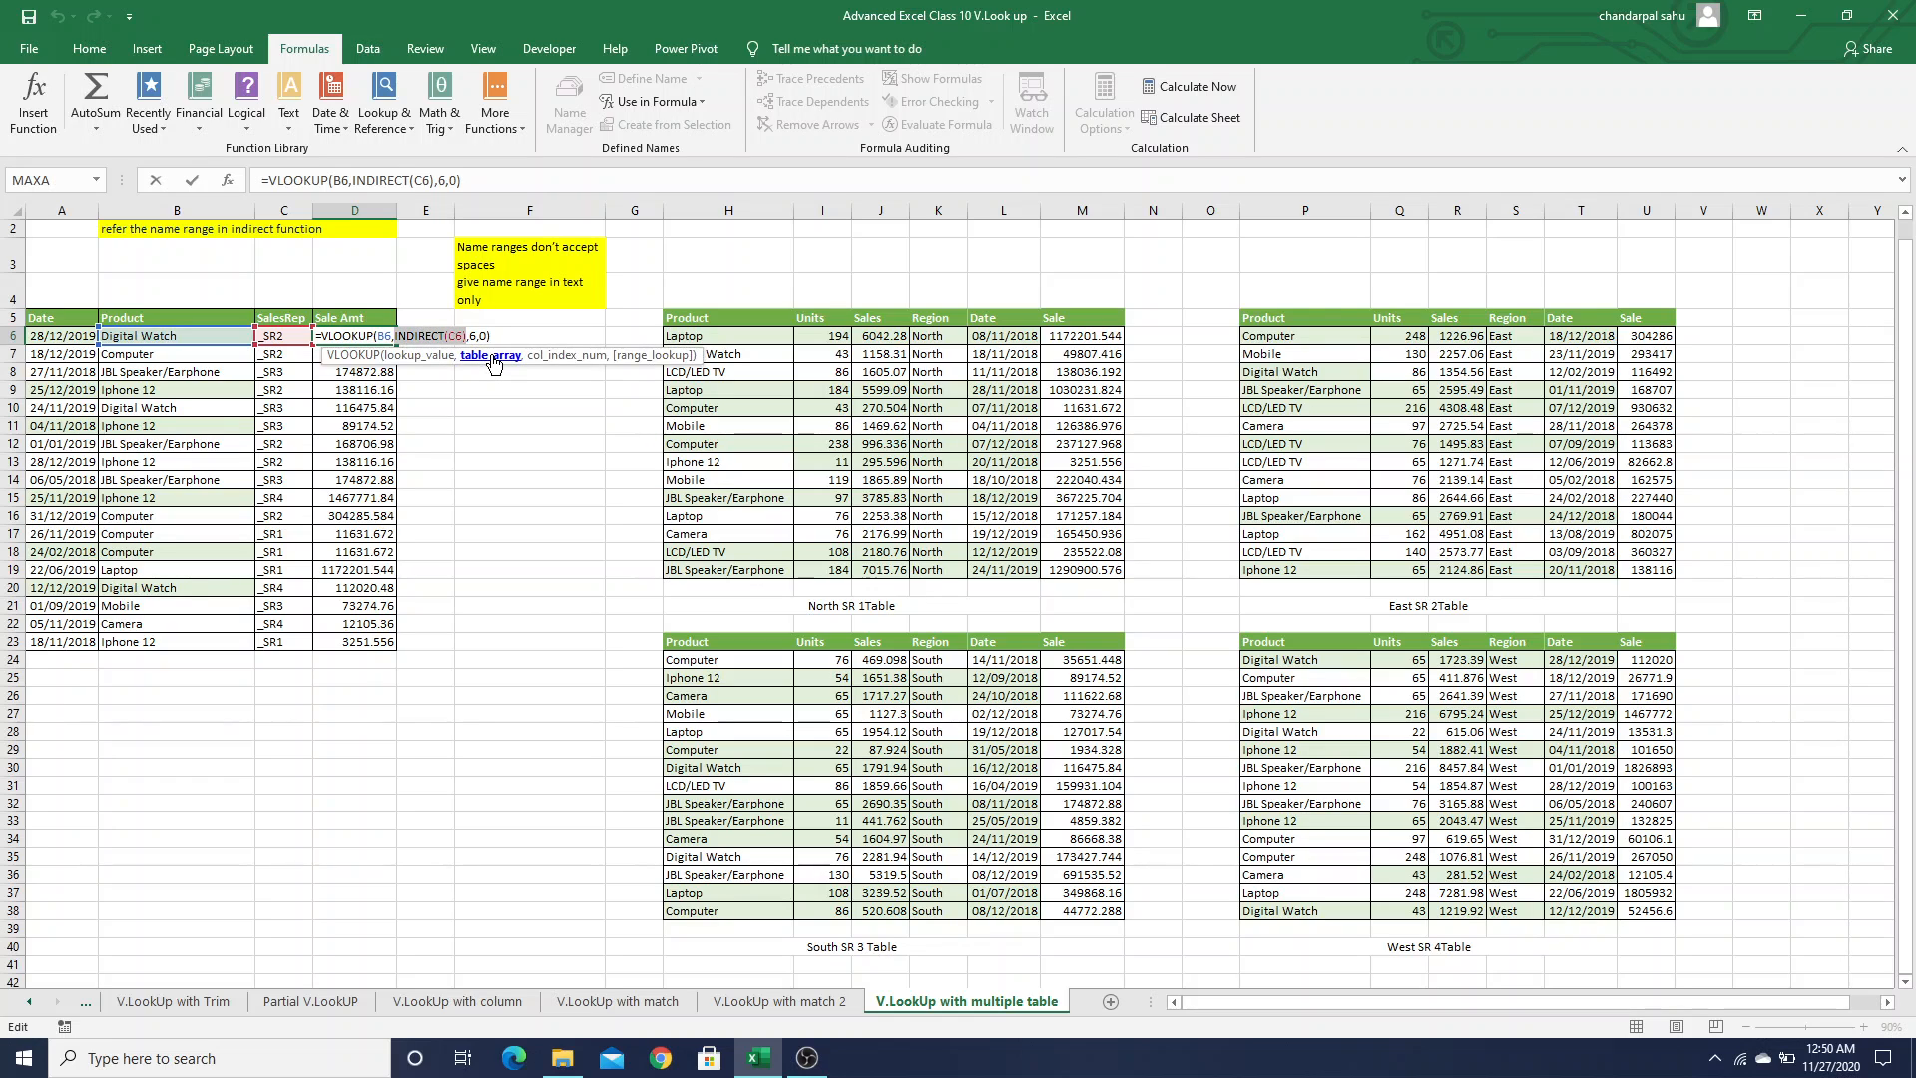
key(F9)
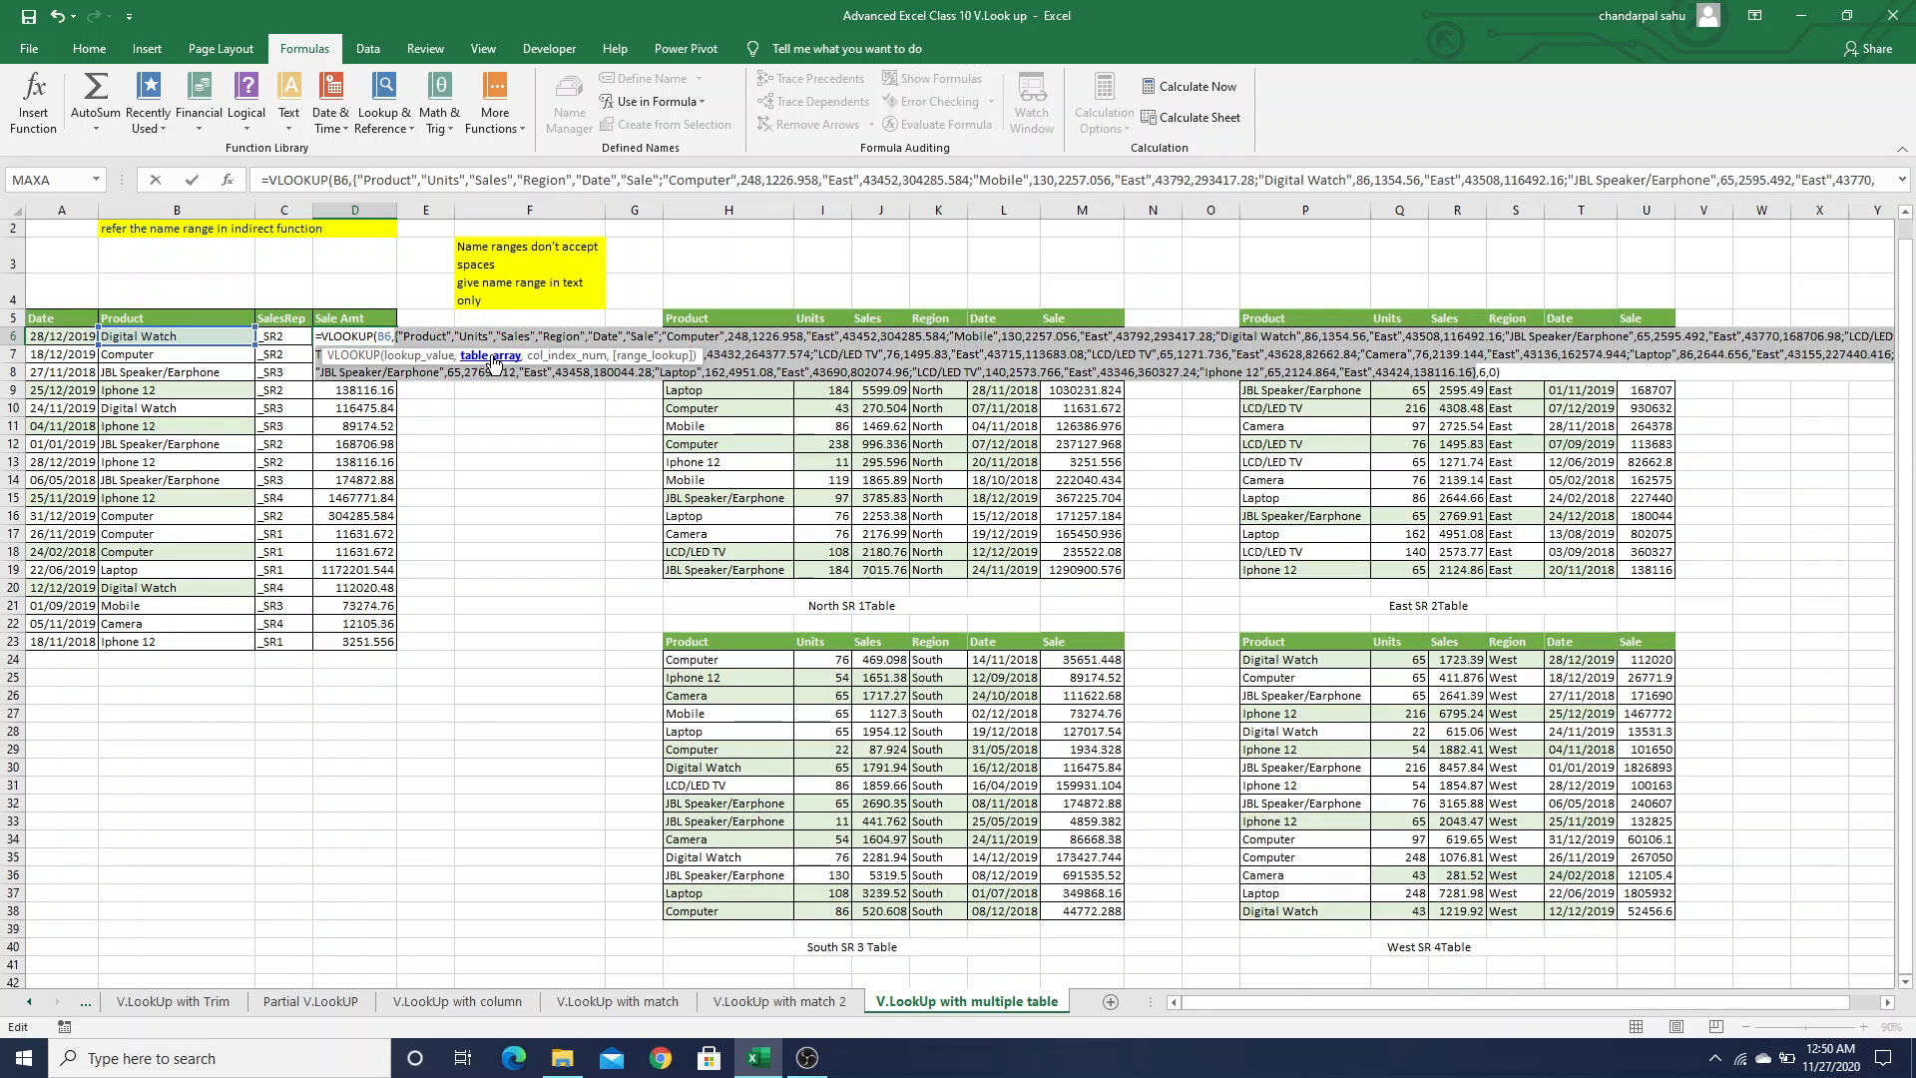
key(ctrl+z)
key(Return)
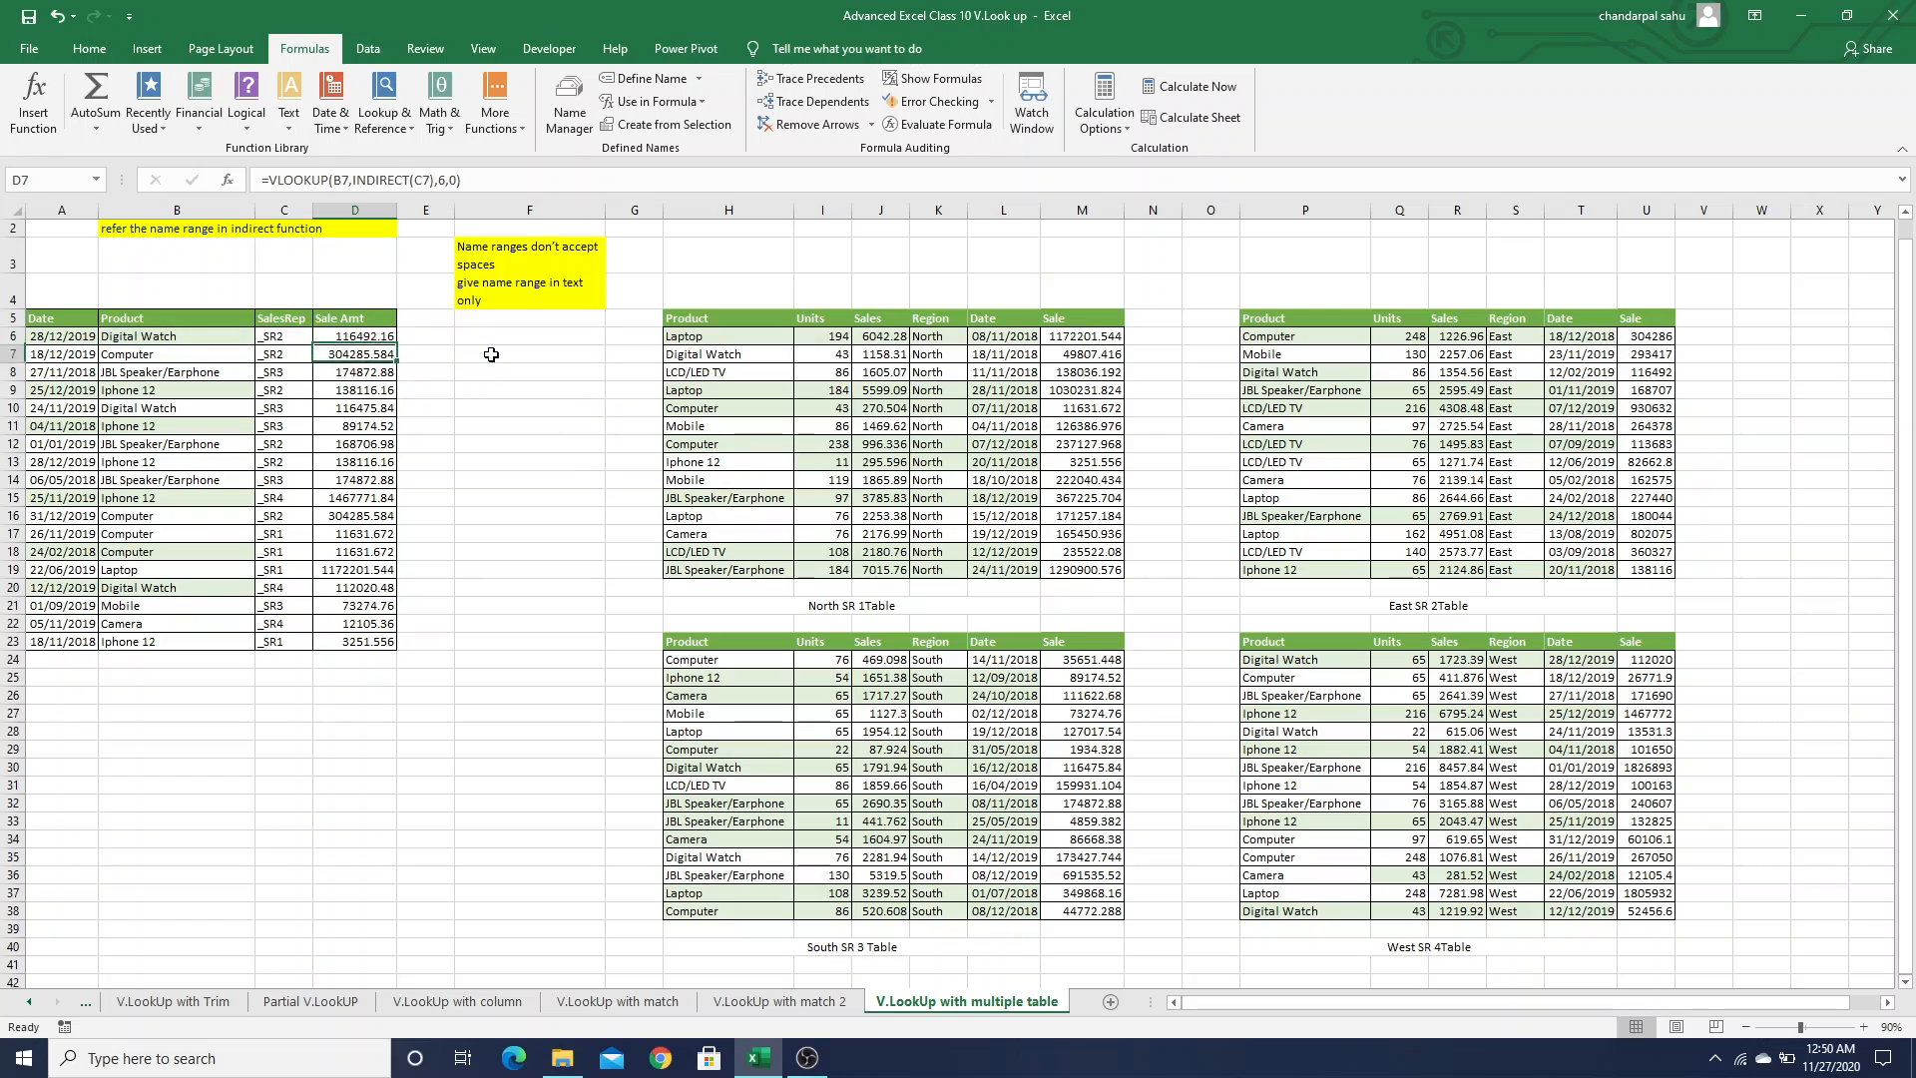
Evaluate the table_array argument INDIRECT(C9) inside the D9 formula to inspect its contents, and leave the formula as it was
key(Down)
key(Down)
key(F2)
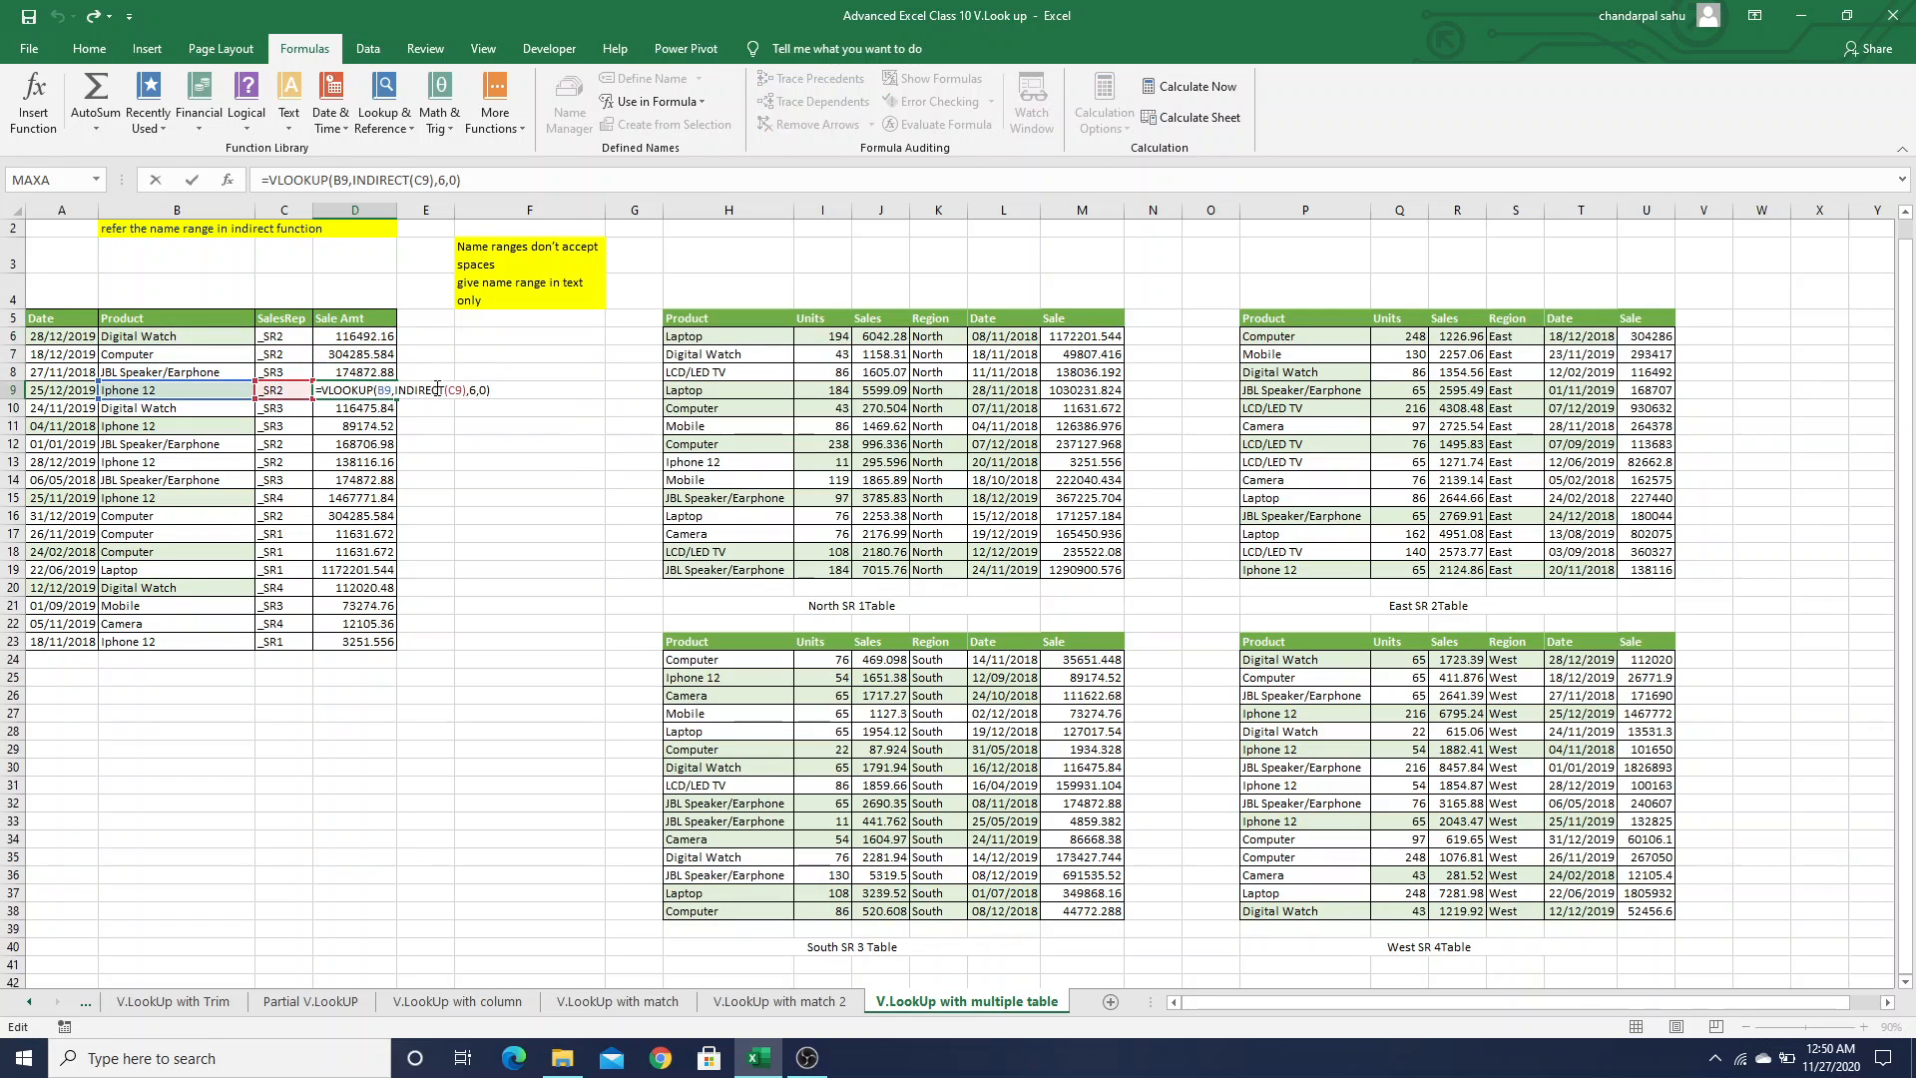
click(437, 390)
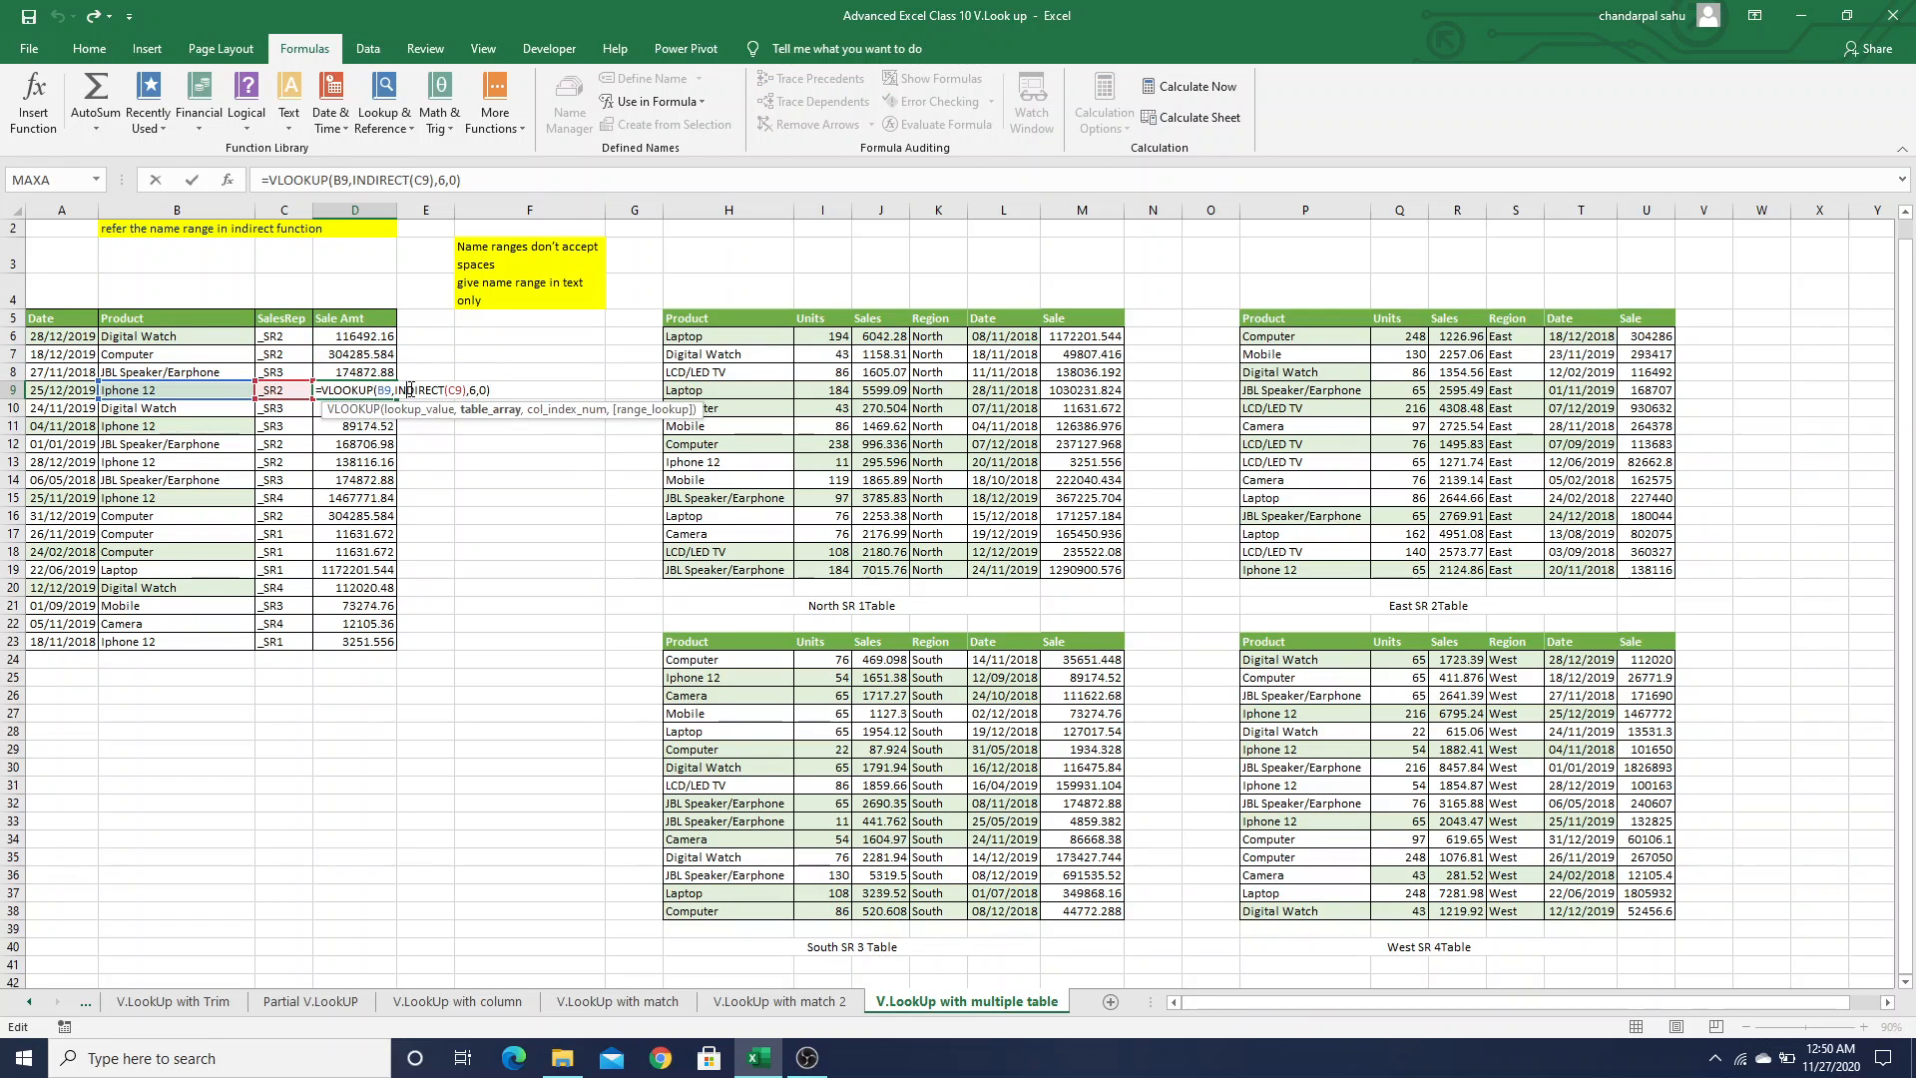
click(479, 419)
key(F9)
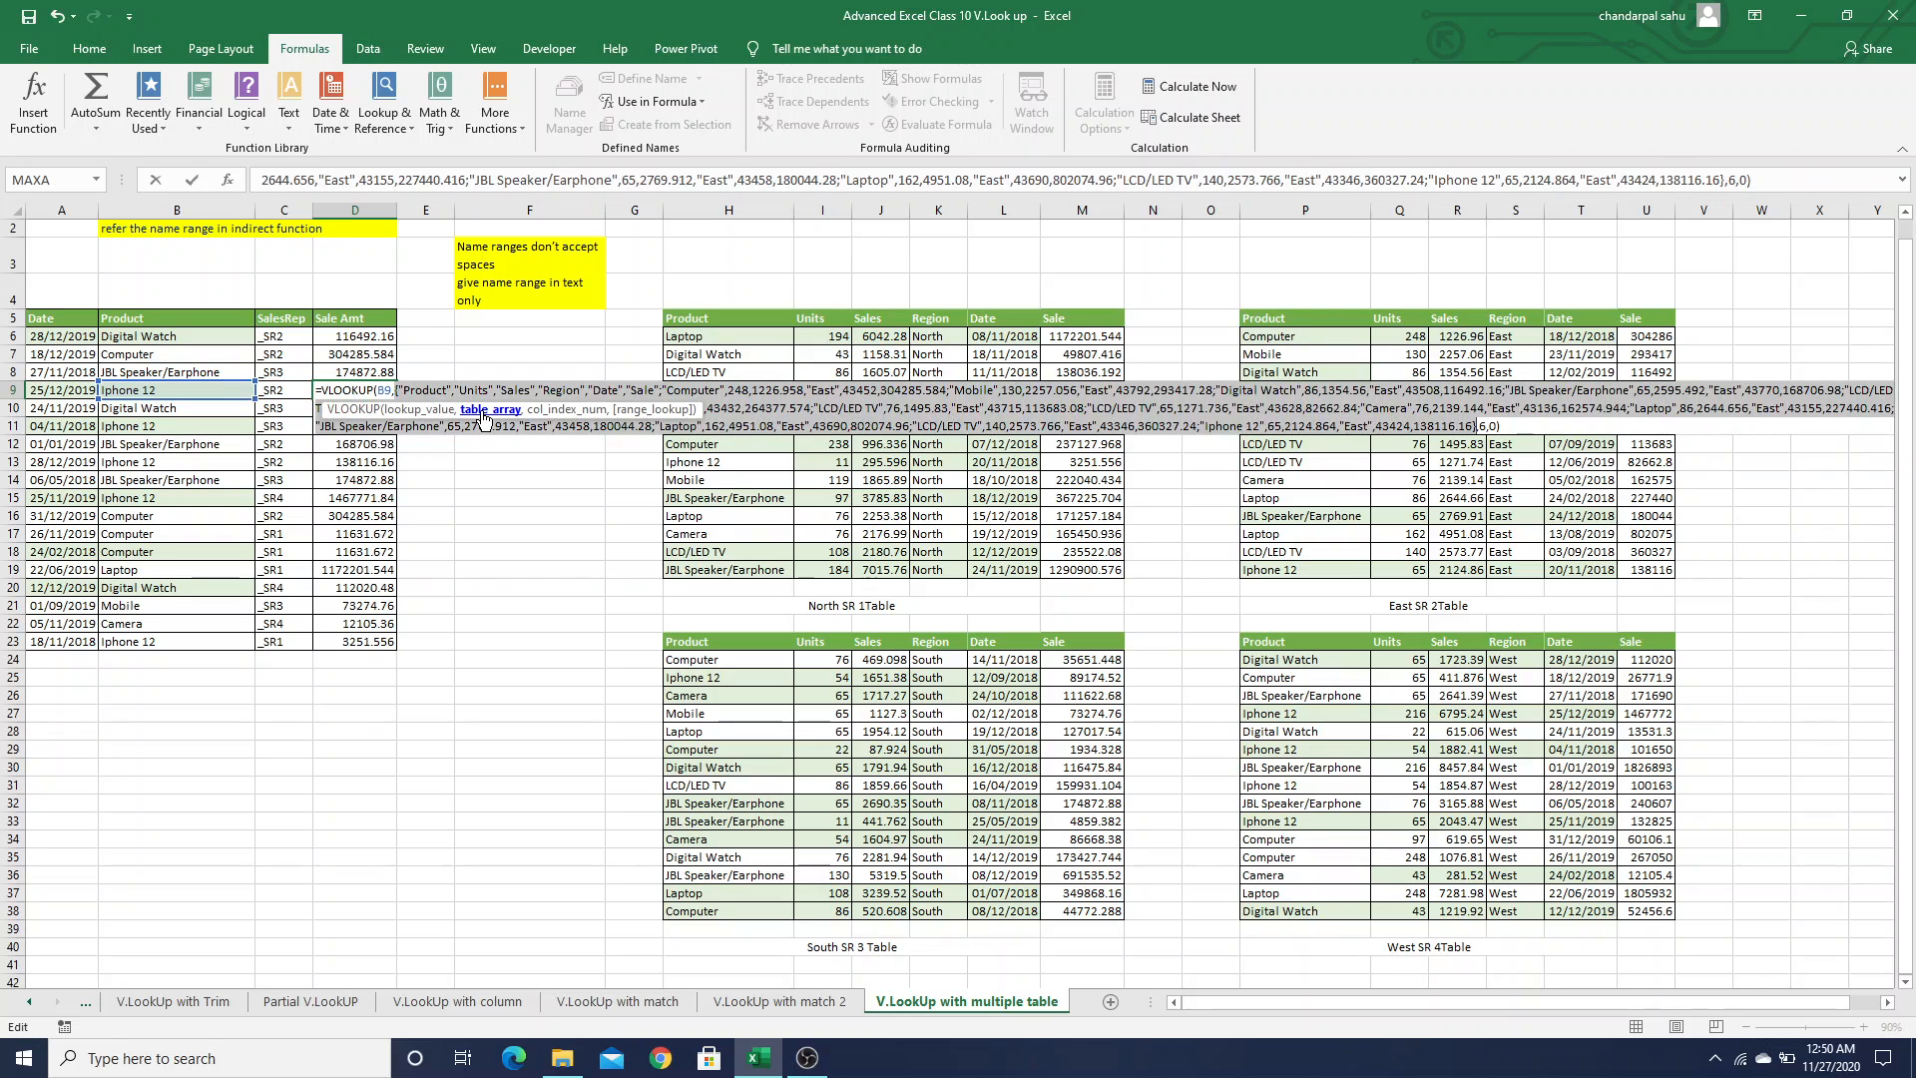
key(ctrl+z)
key(Escape)
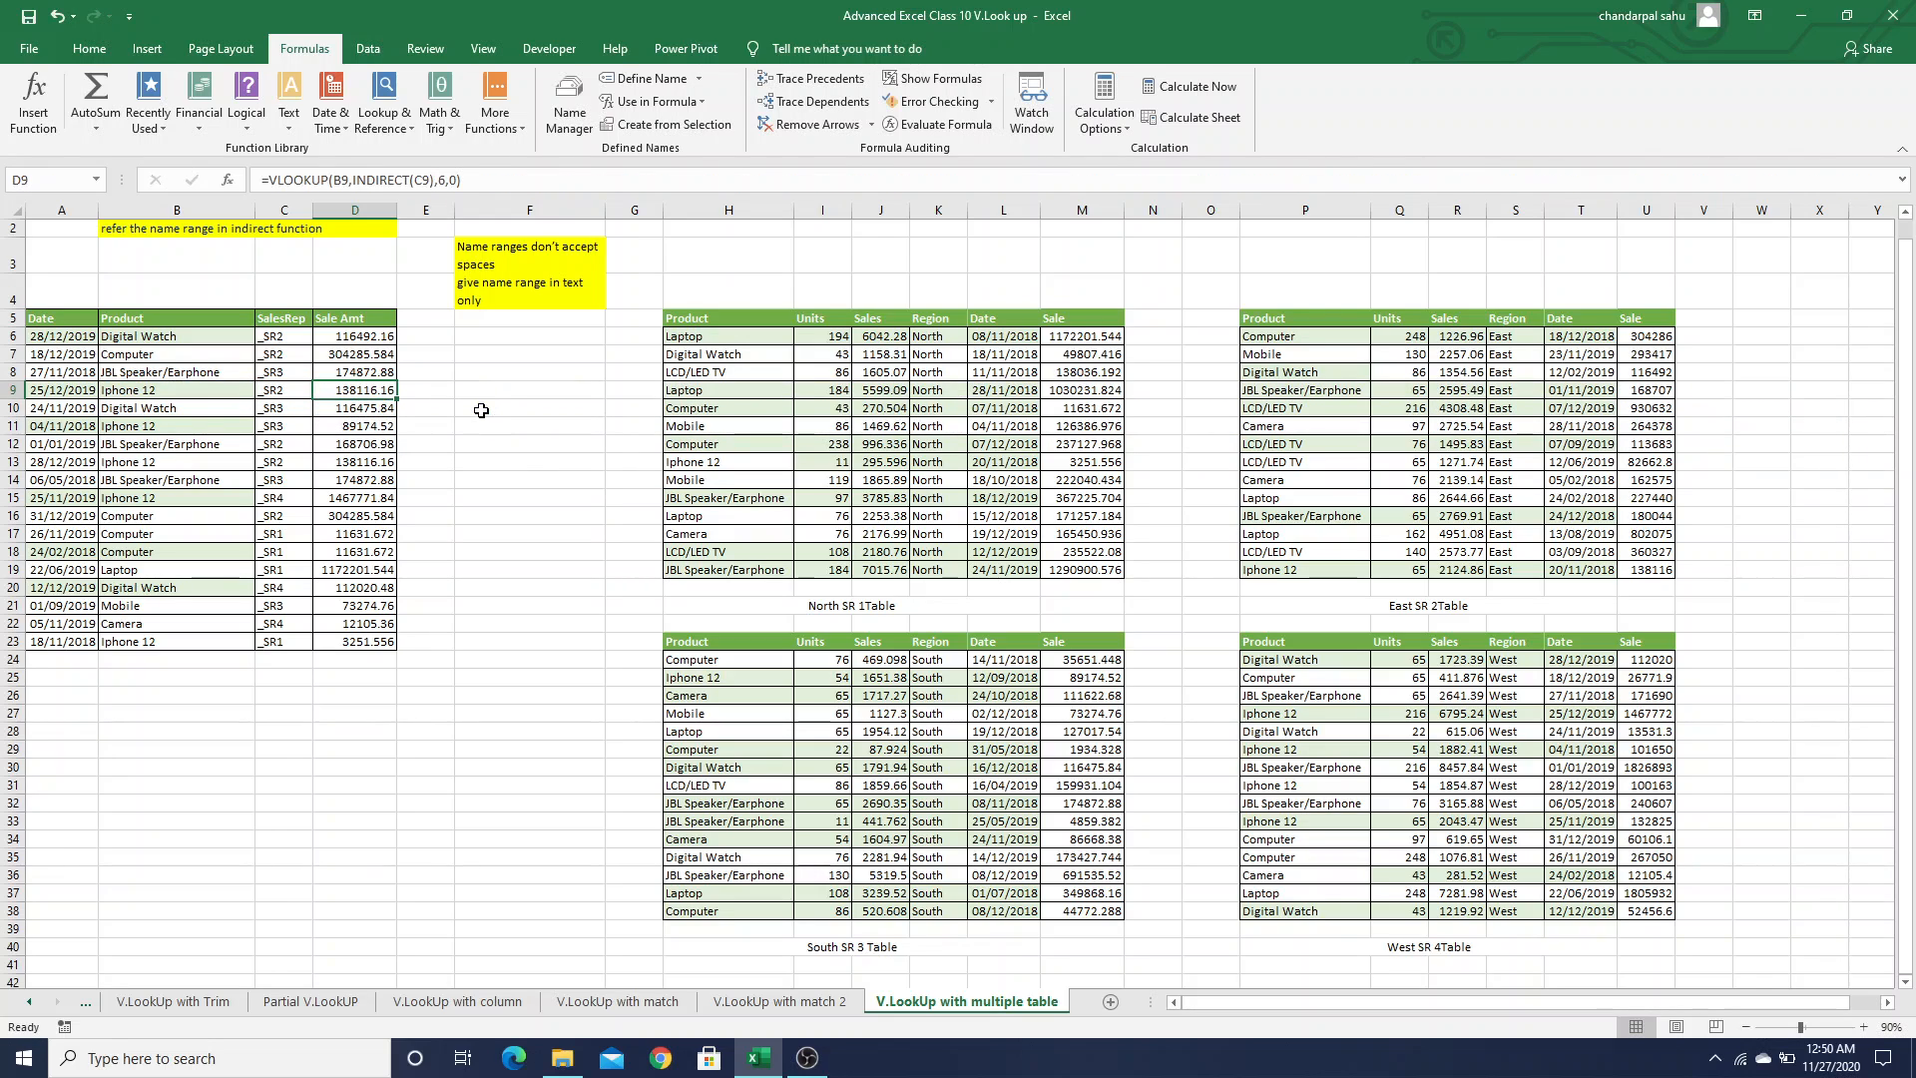
Review the SalesRep codes in C6 to C10 and the lookup formula in D10 for the Digital Watch entry
key(Left)
key(Up)
key(Up)
key(Up)
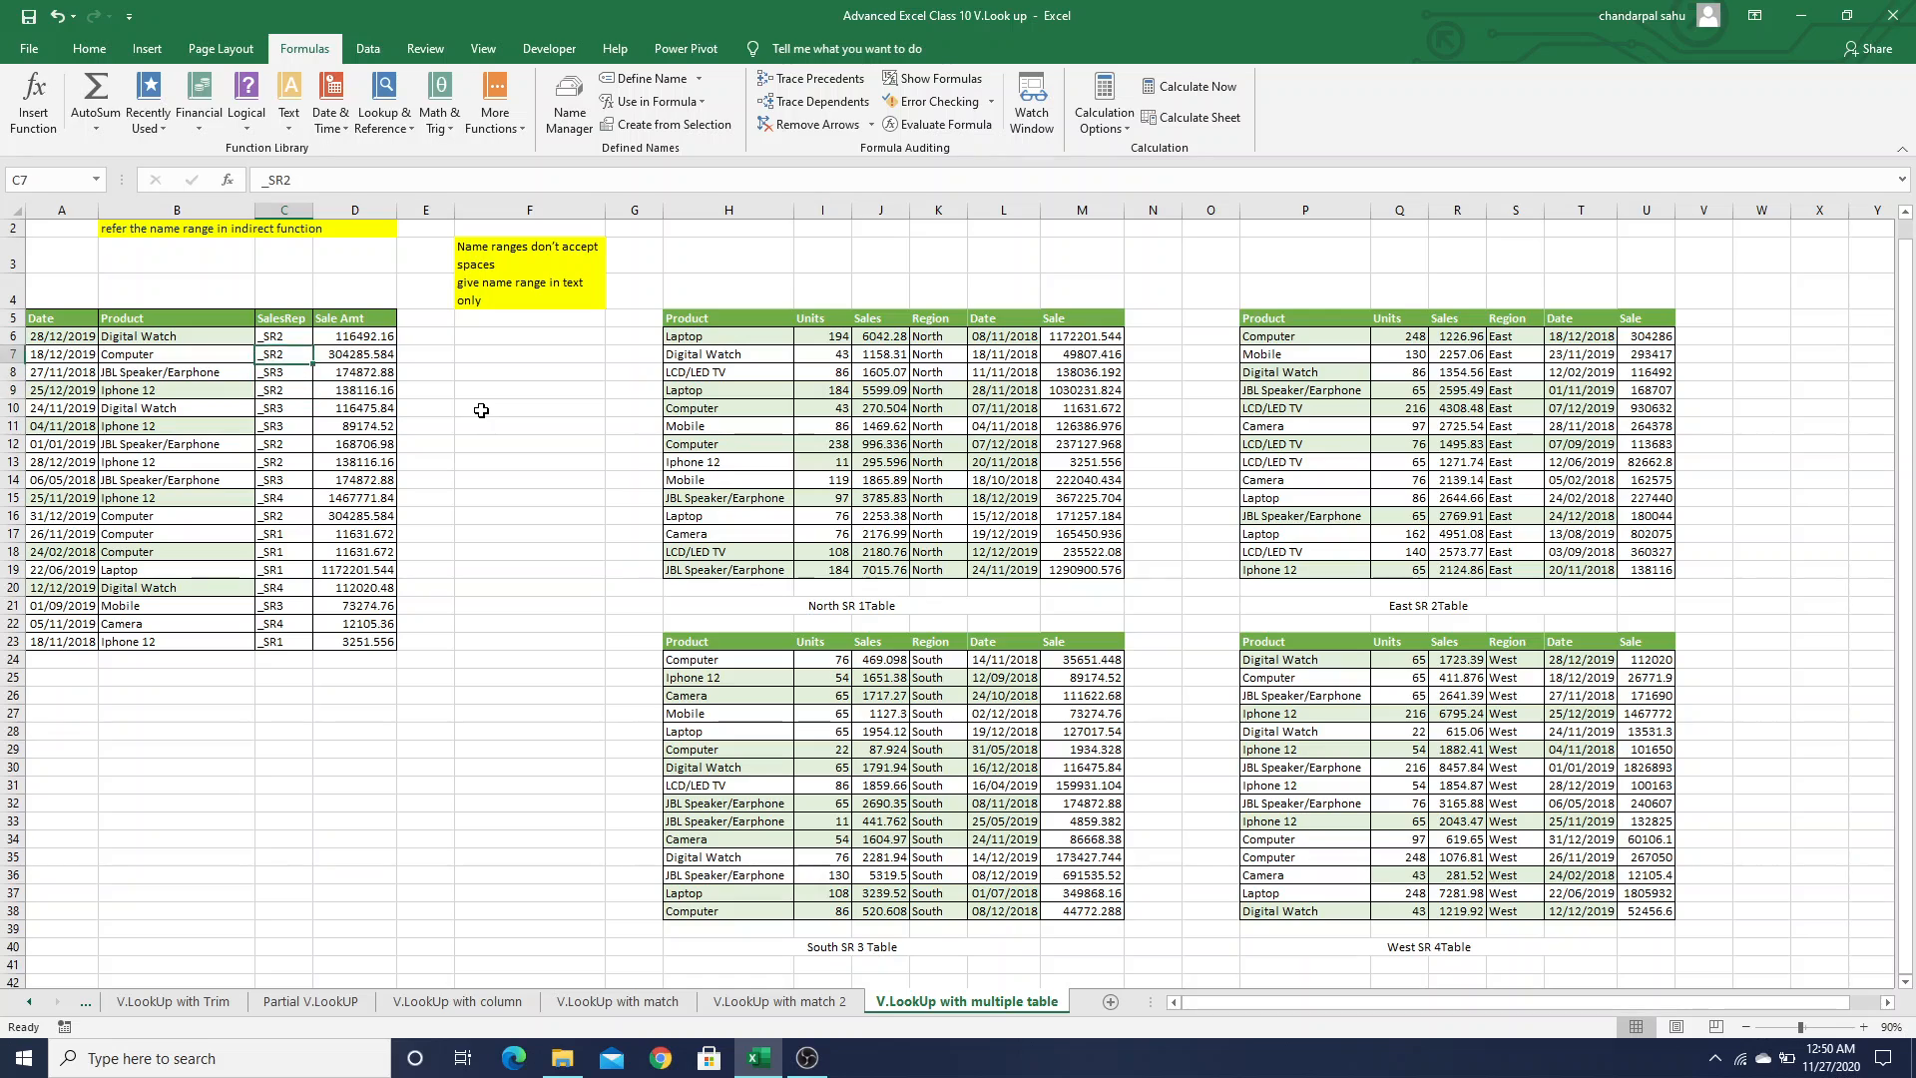
key(Down)
key(Down)
key(Down)
key(Down)
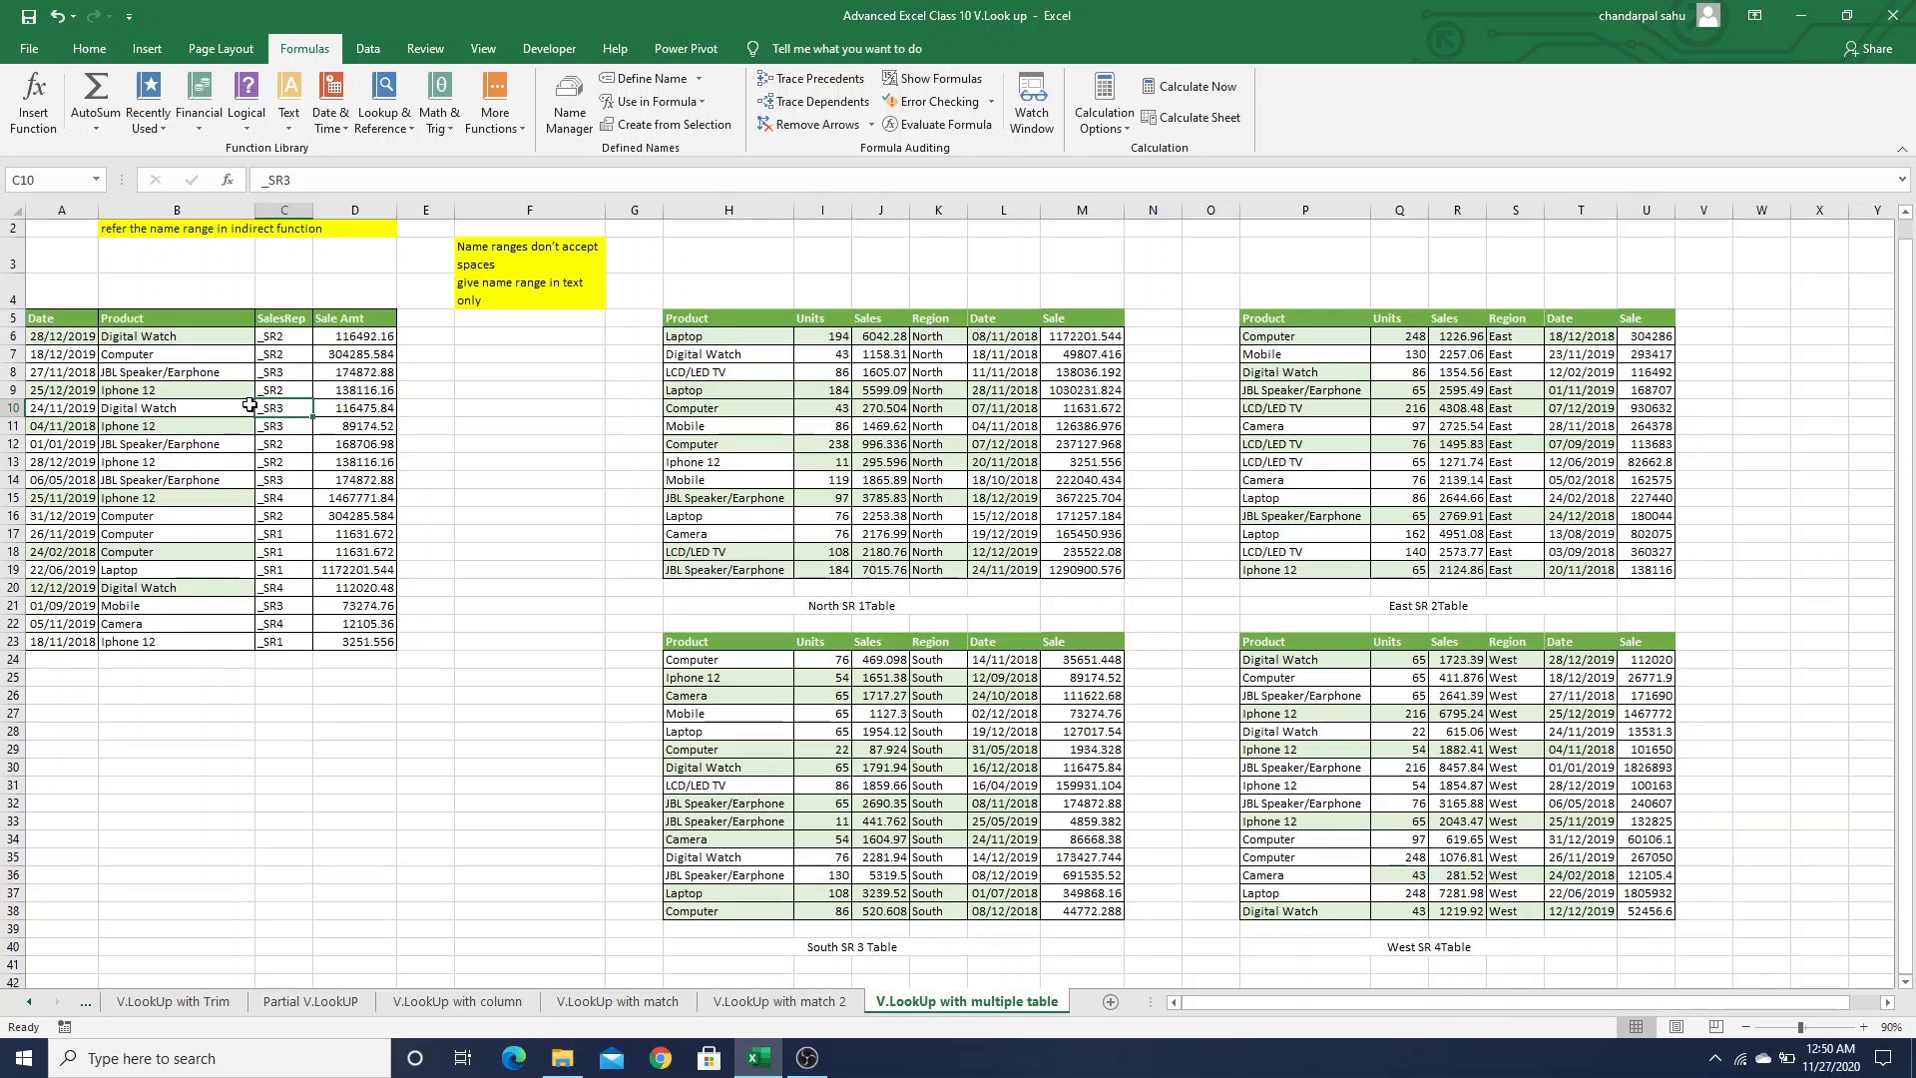
click(388, 404)
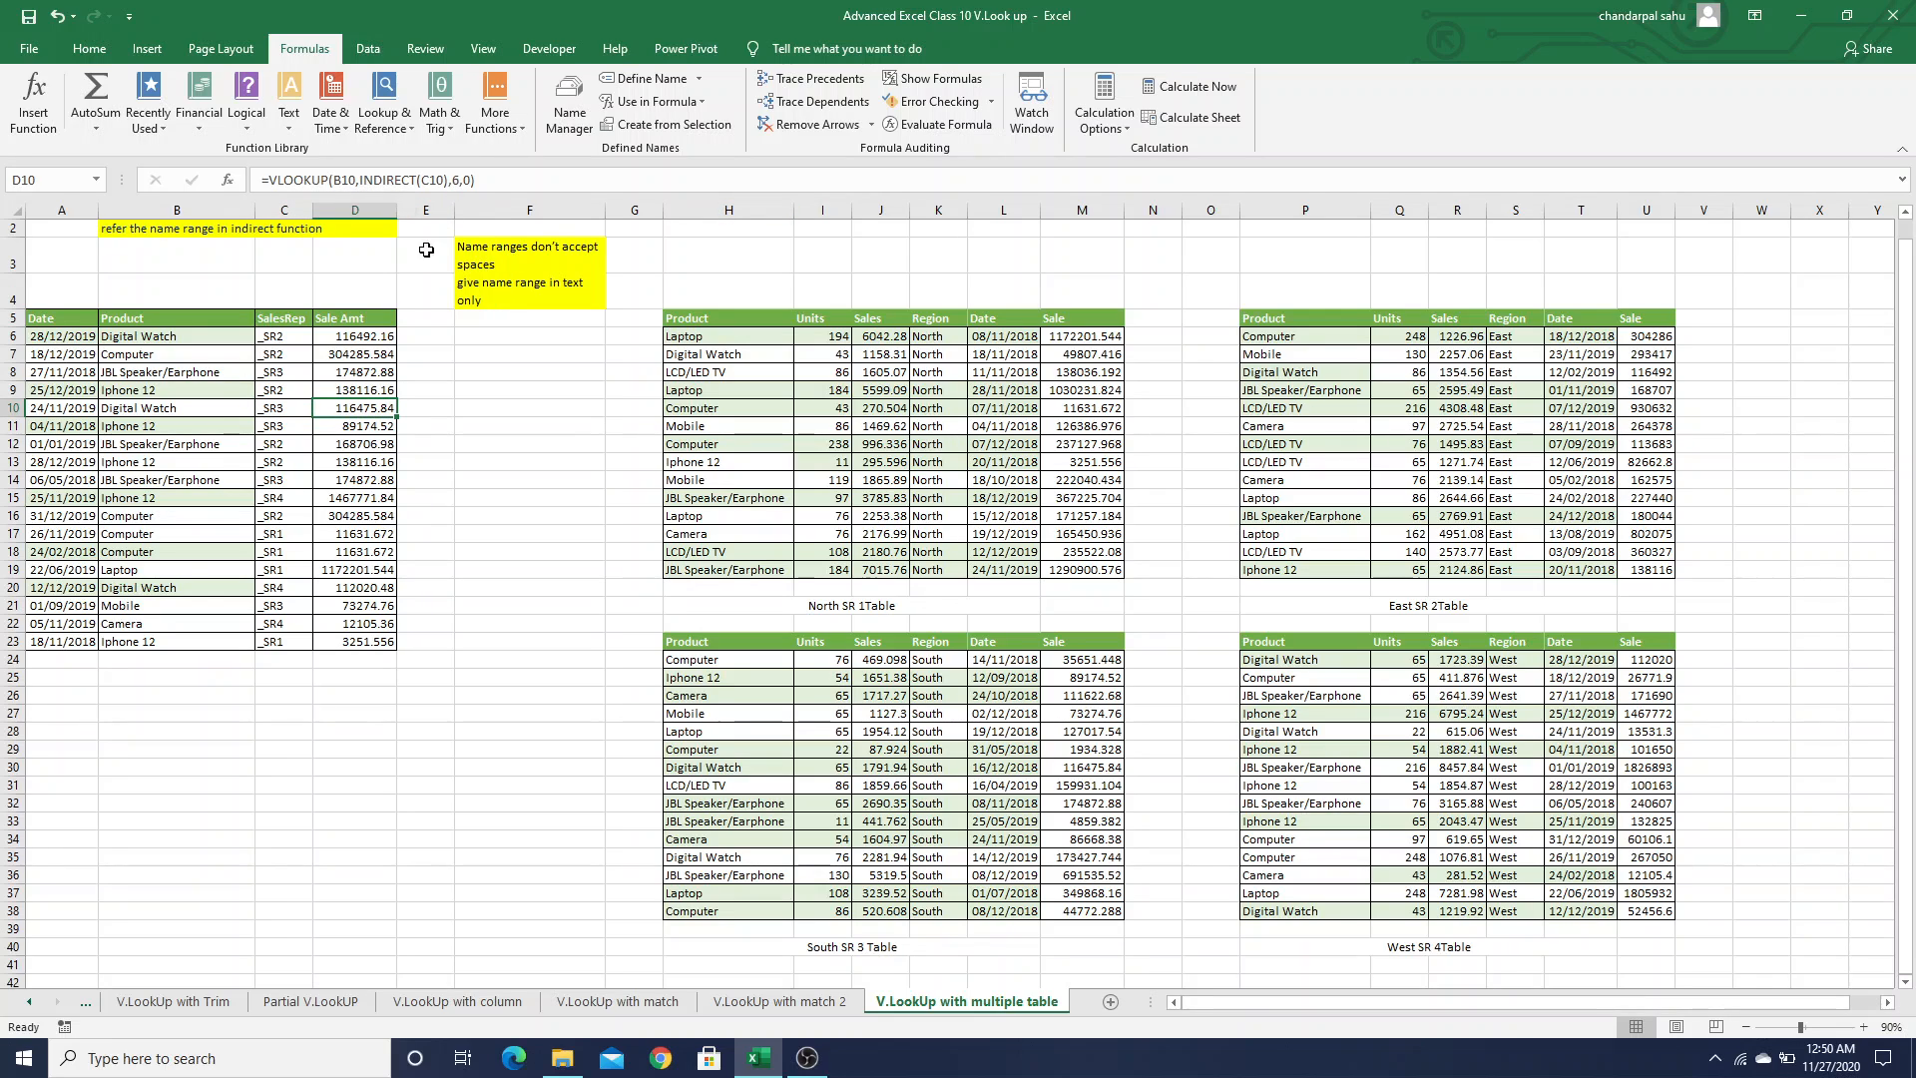
Review the Sale Amt lookup formulas down column D from D6, finishing on the empty cell F6
click(357, 341)
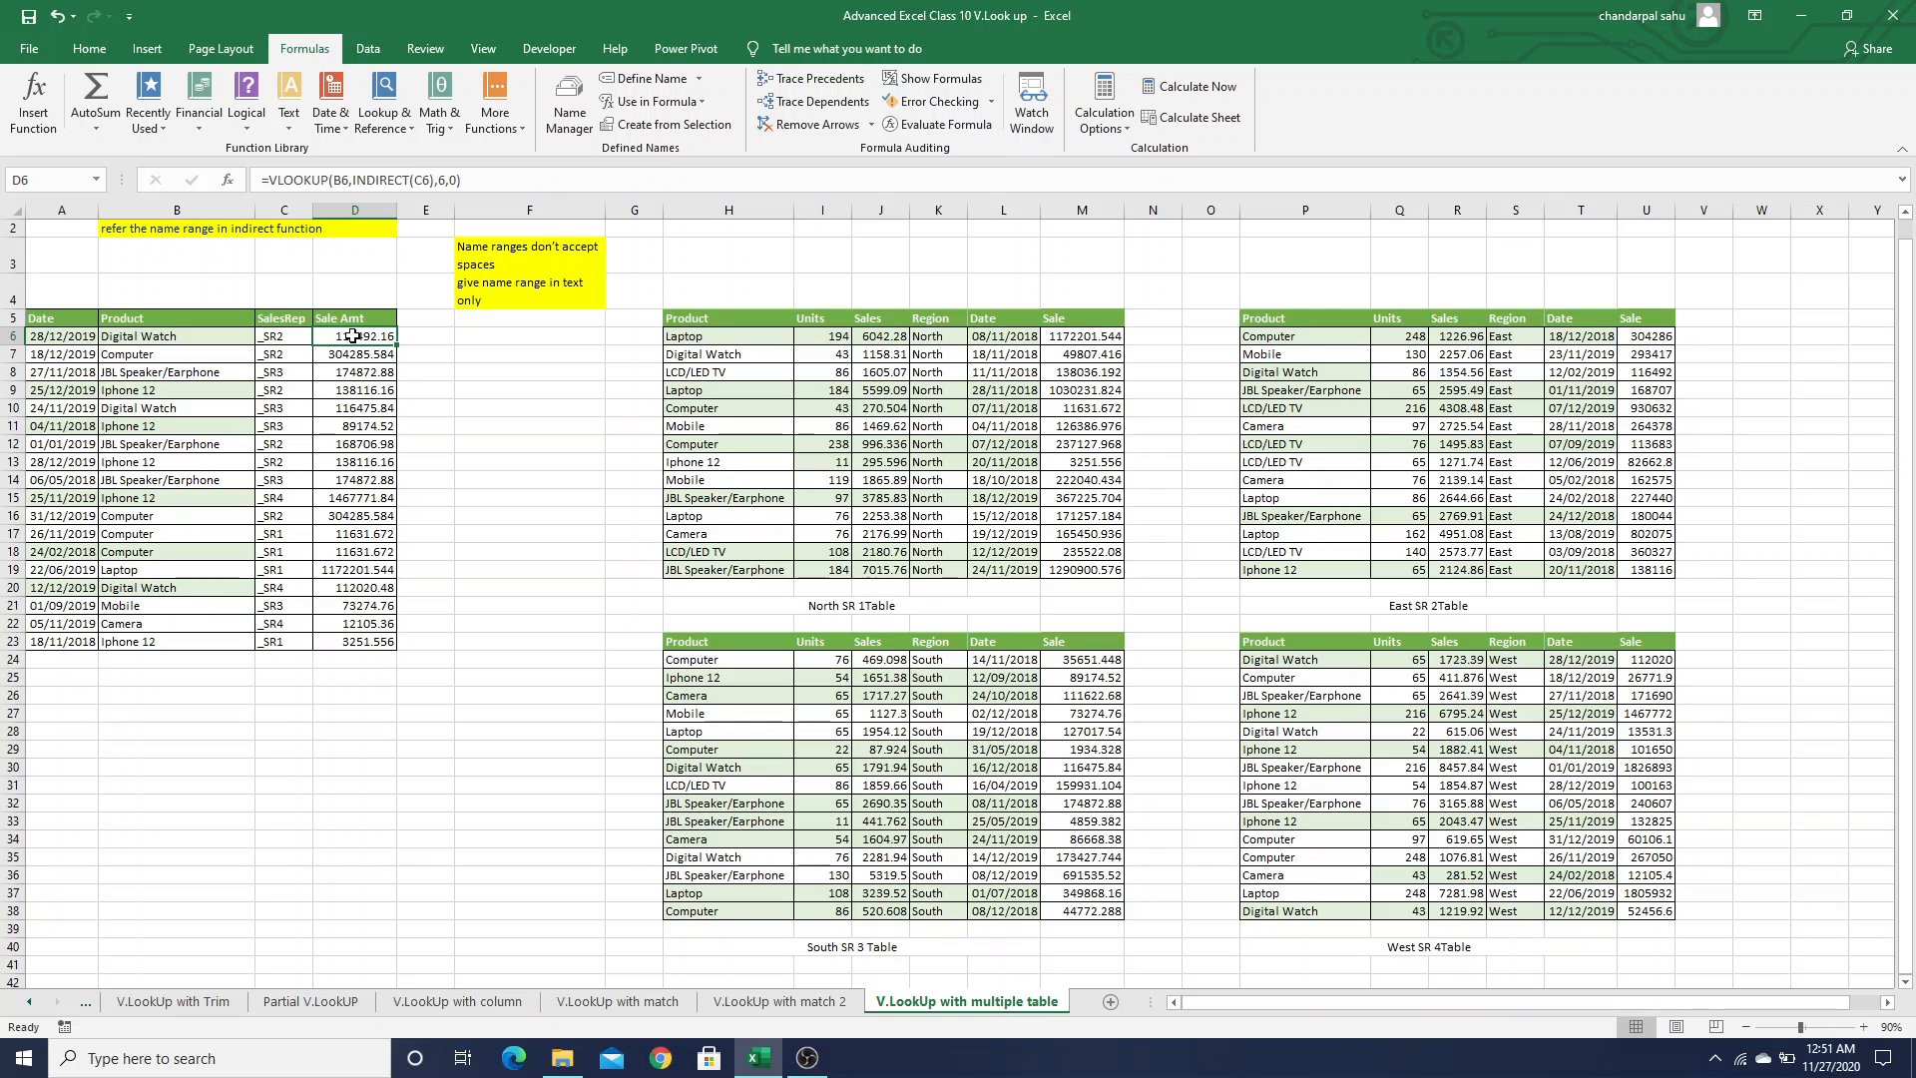
key(Down)
key(Down)
key(Down)
key(Down)
key(Down)
key(Down)
key(Down)
key(Down)
key(Down)
key(Down)
key(Down)
key(Down)
key(Down)
key(Down)
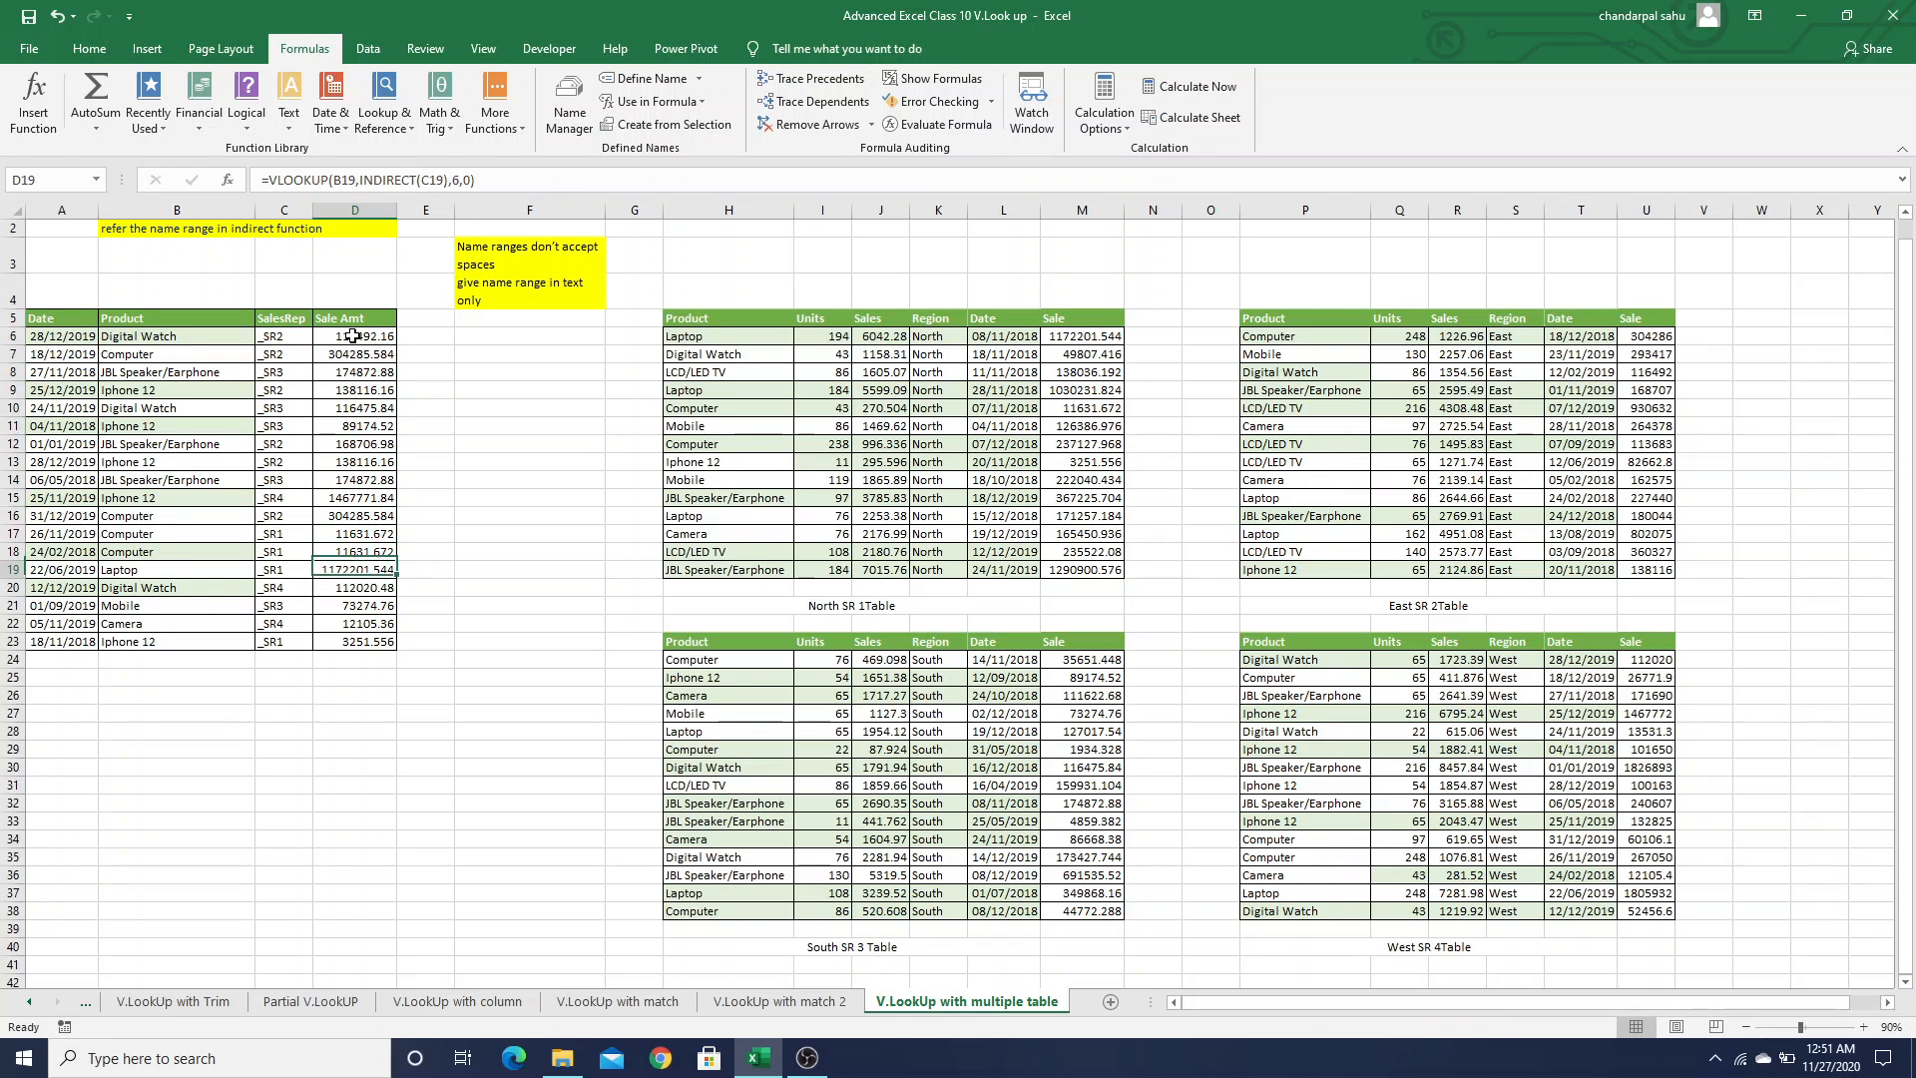
click(567, 344)
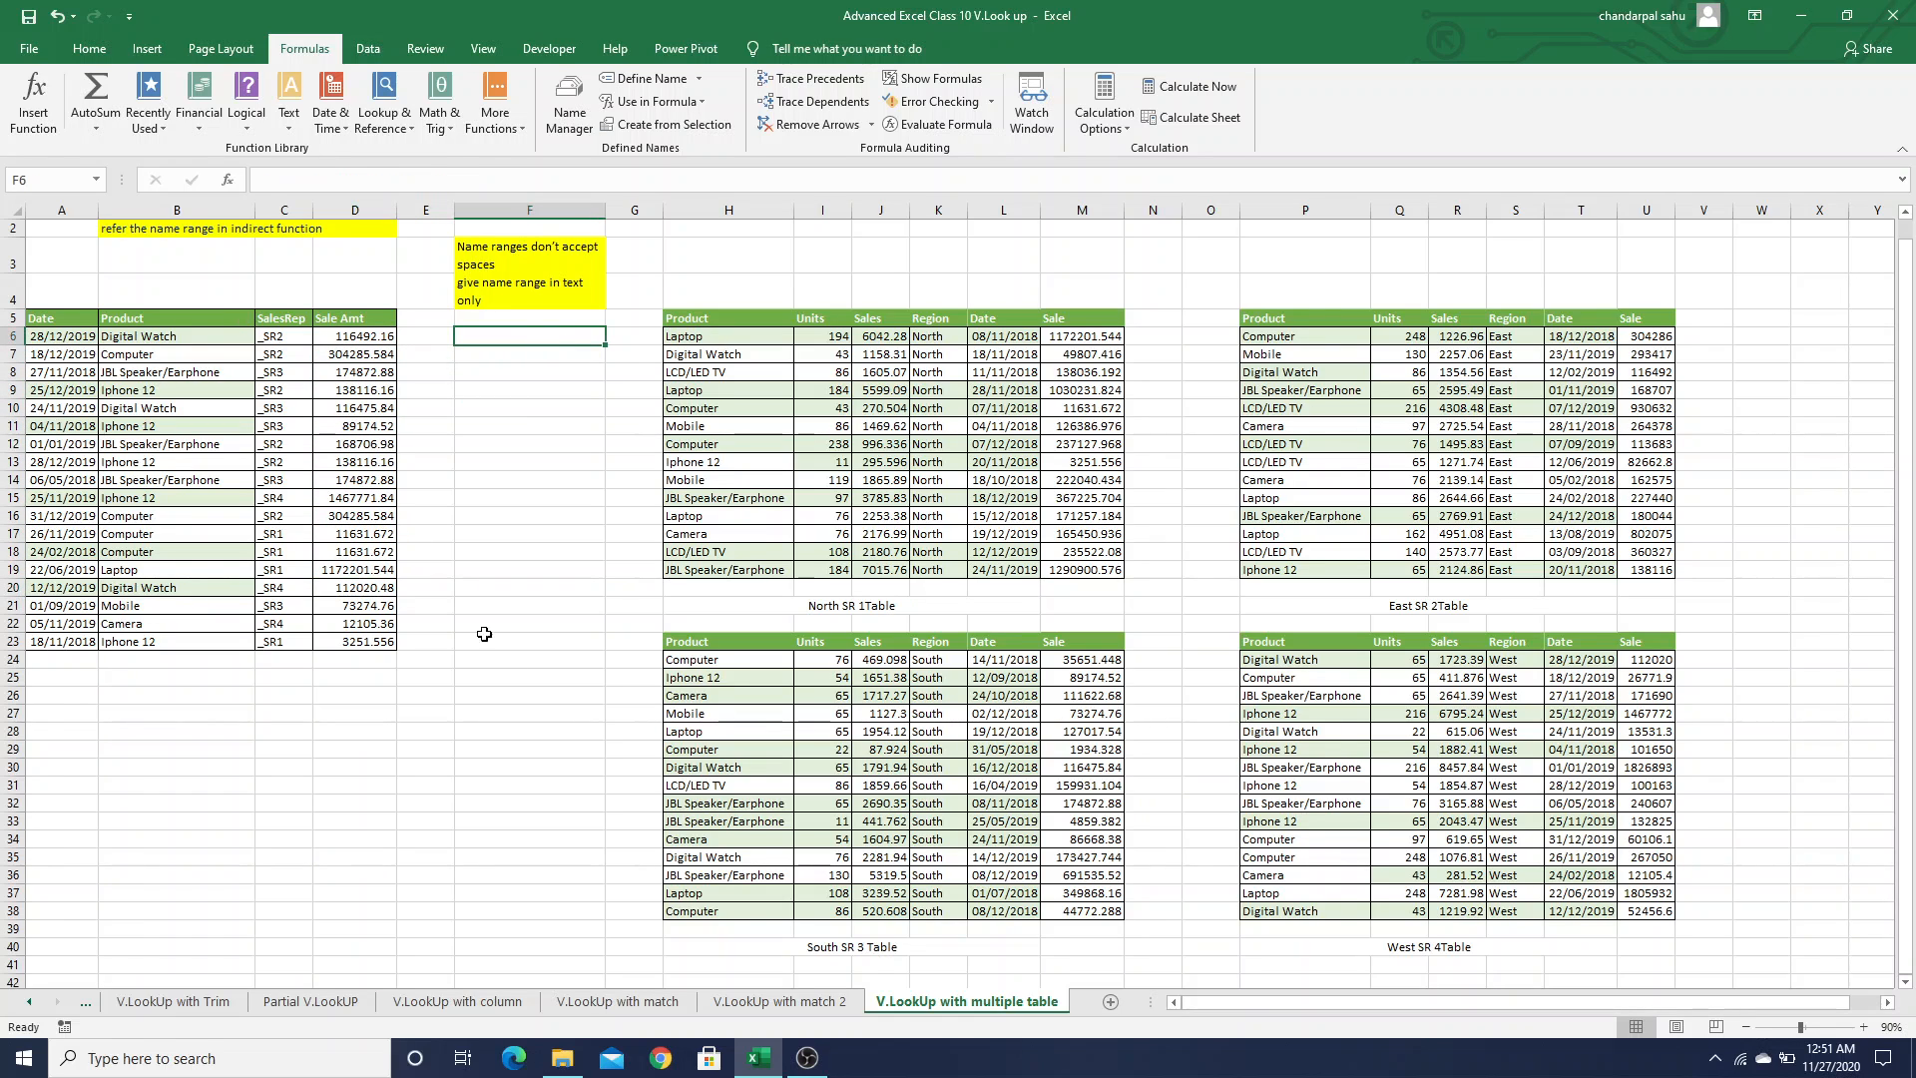
click(808, 1058)
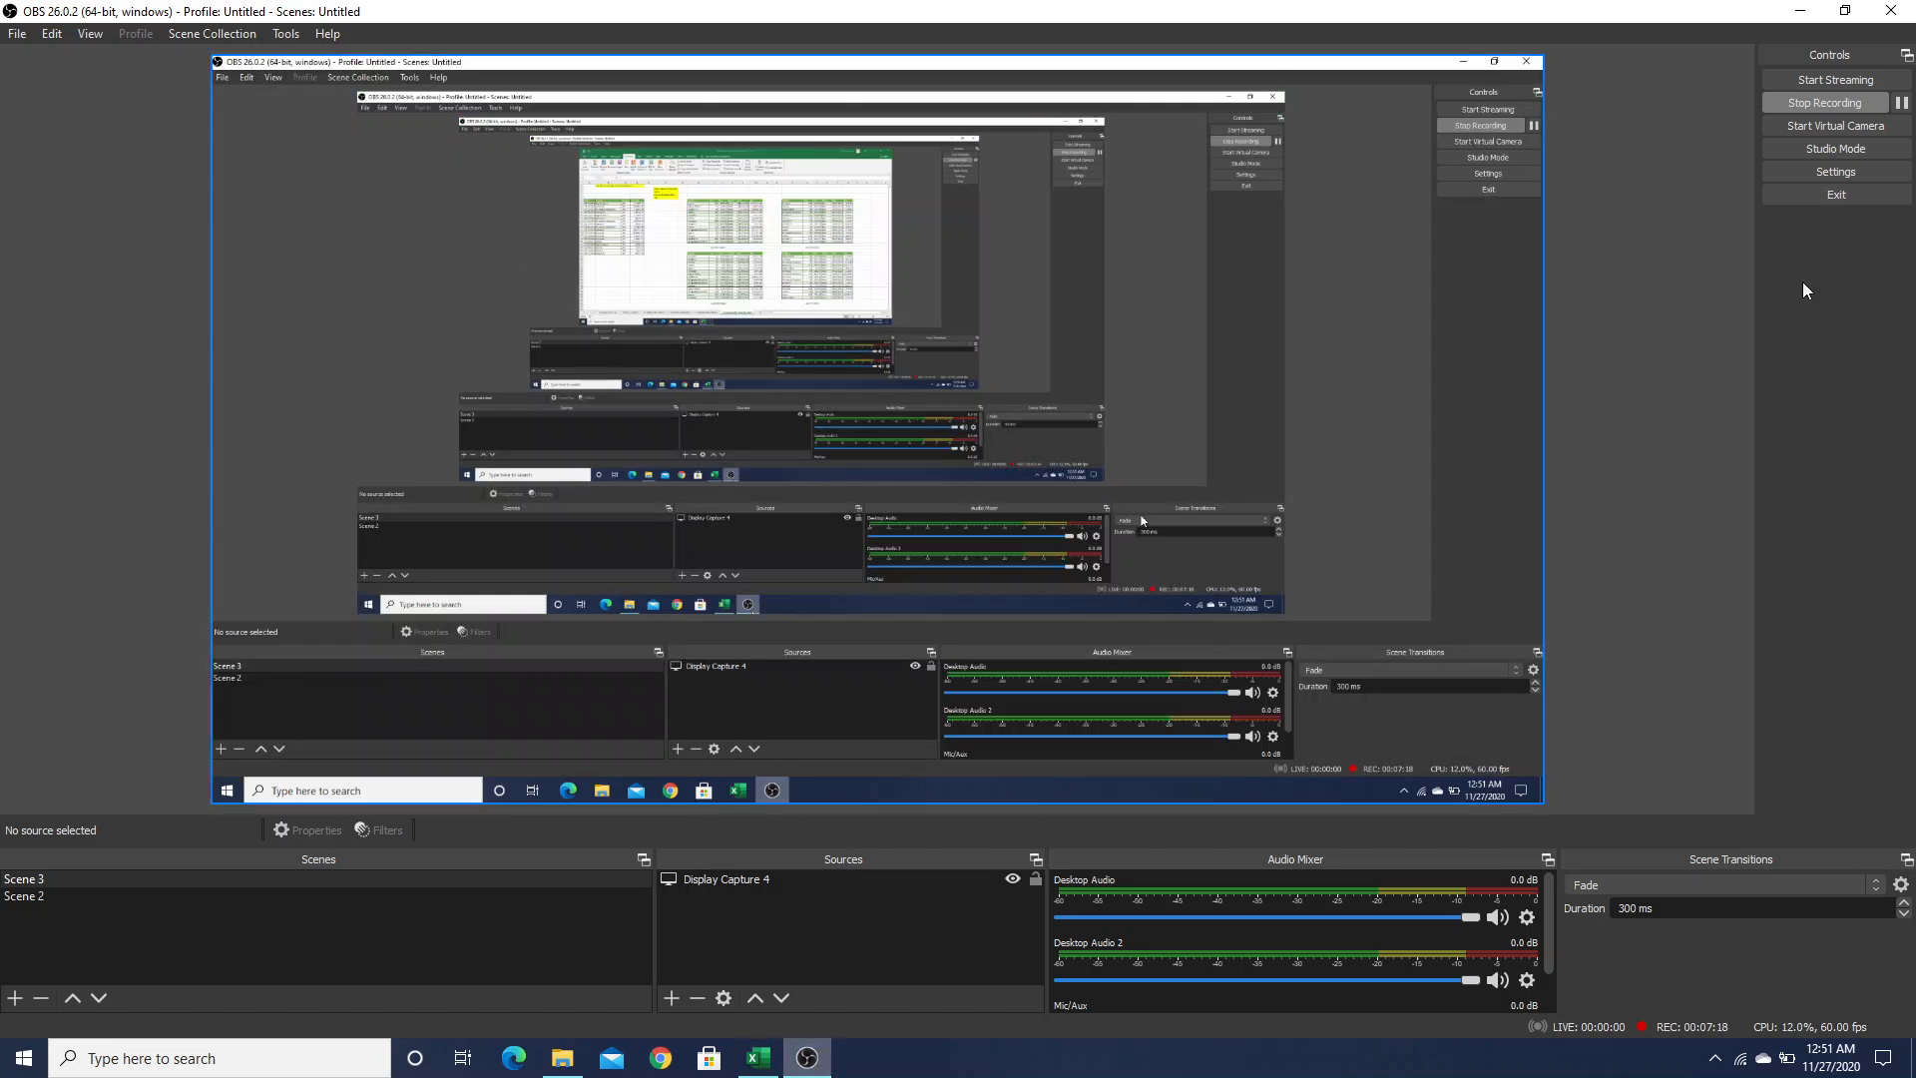